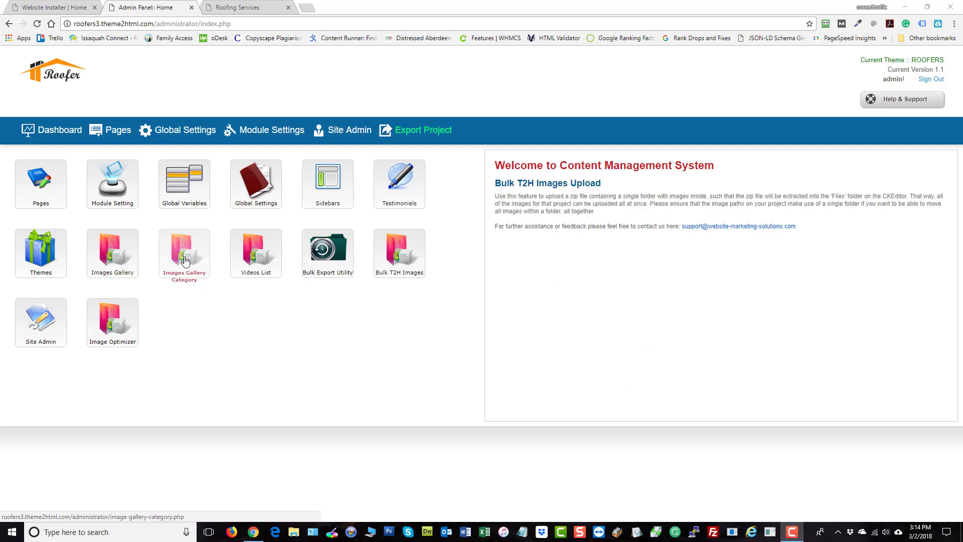
- Add a new image gallery category named Roofing Shingles with the page URL roofing-shingles
click(184, 261)
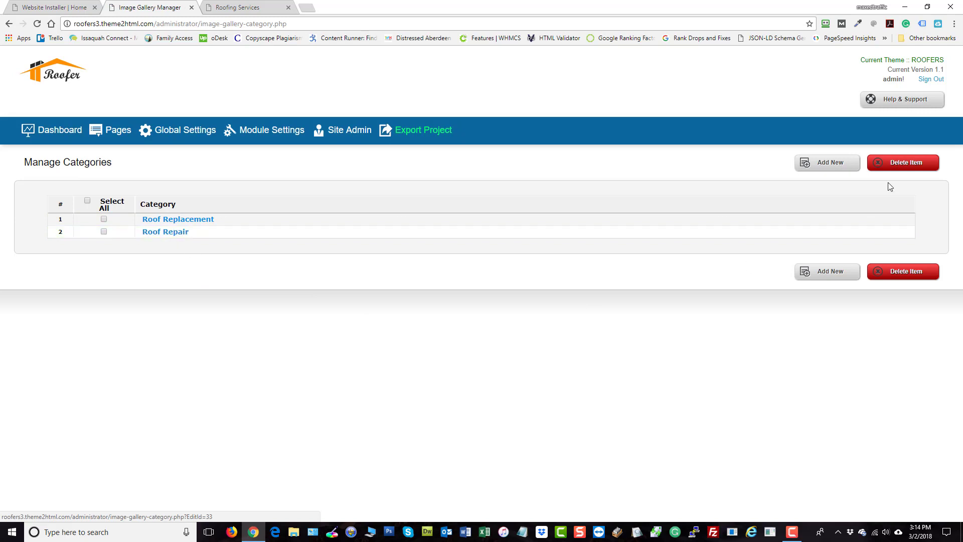
click(811, 171)
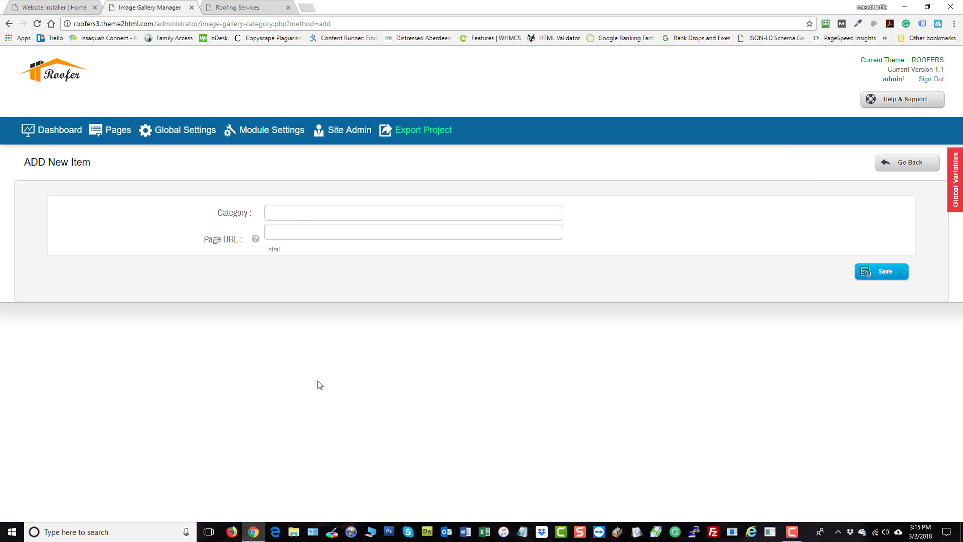
text(Roofing Shings)
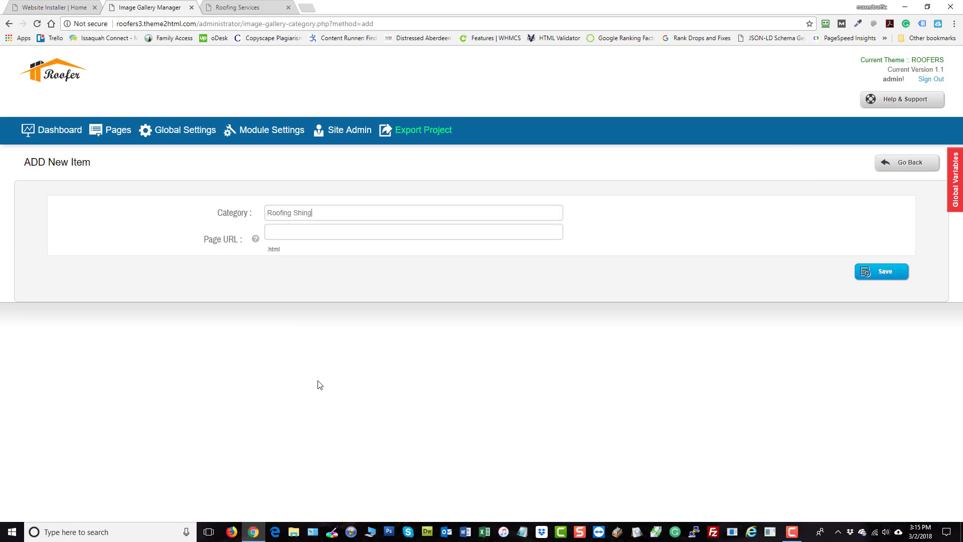
key(Tab)
click(325, 216)
key(BackSpace)
text(les)
click(311, 232)
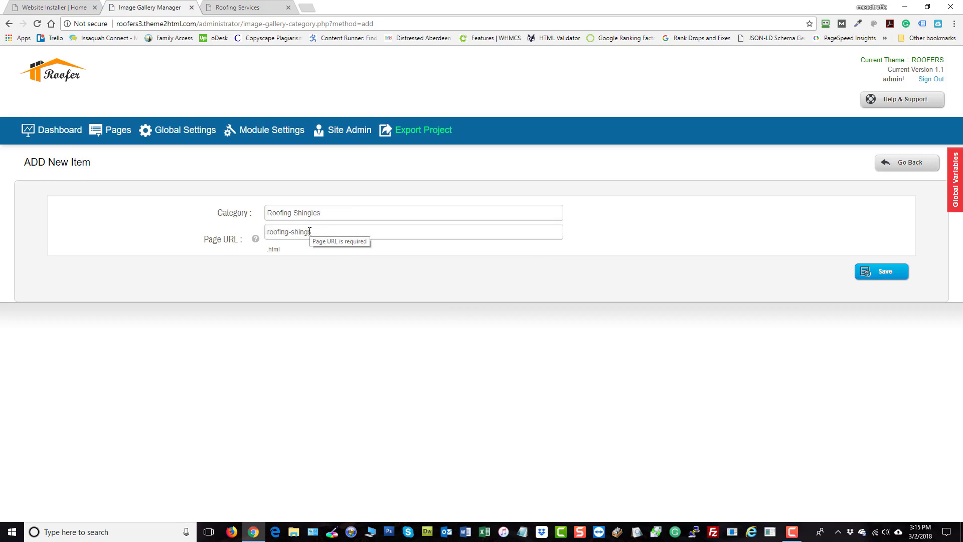
key(BackSpace)
text(les)
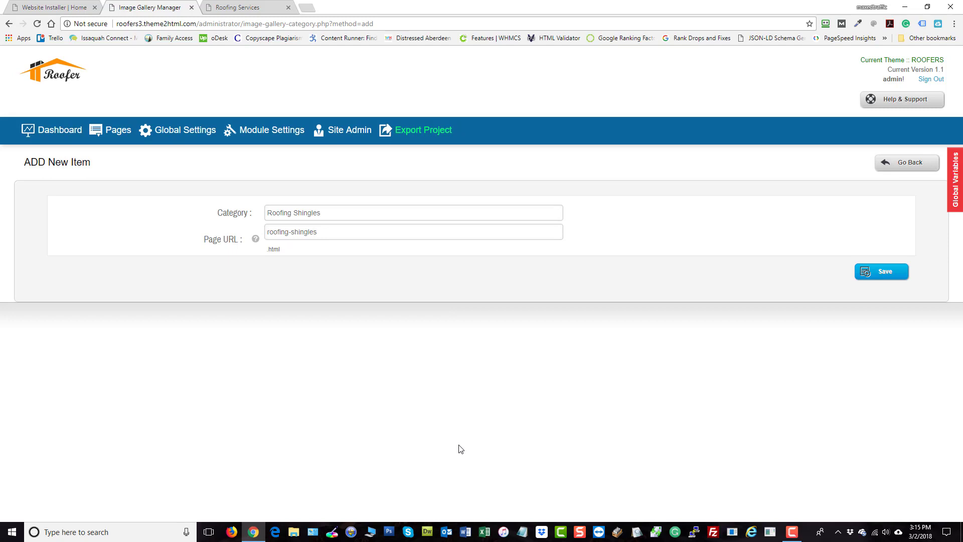
click(872, 276)
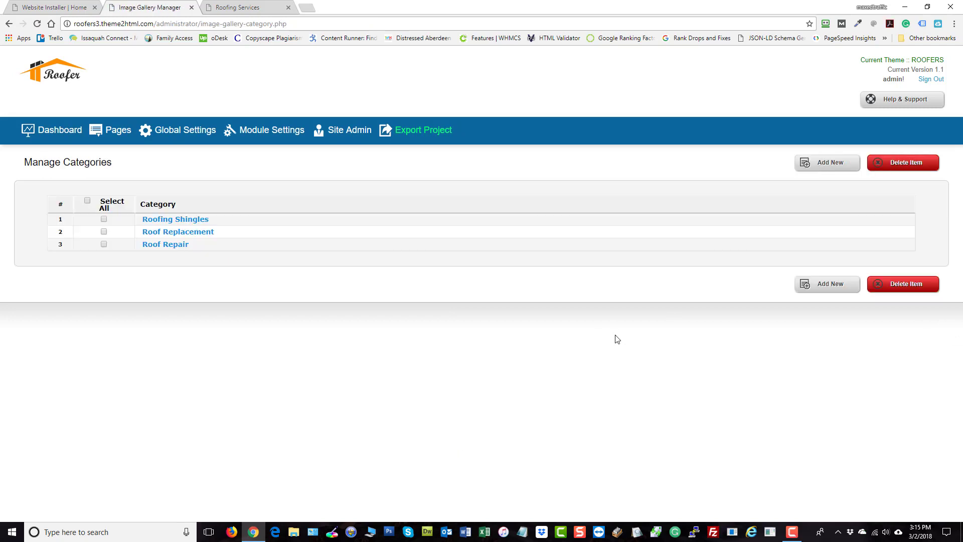
- Open the fourth gallery item, the Roof Repair image repair-1.jpg, and retitle it Roofing Shingles
click(59, 132)
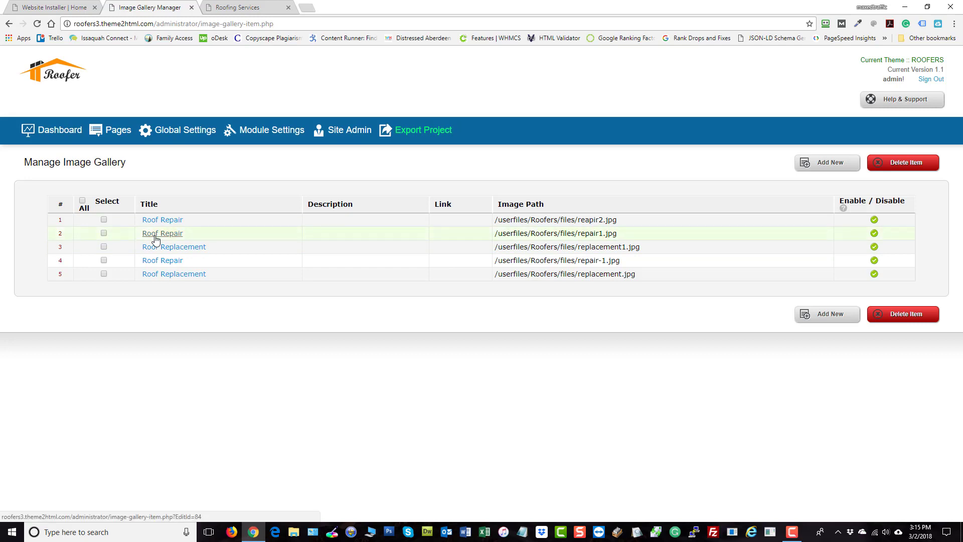
click(162, 261)
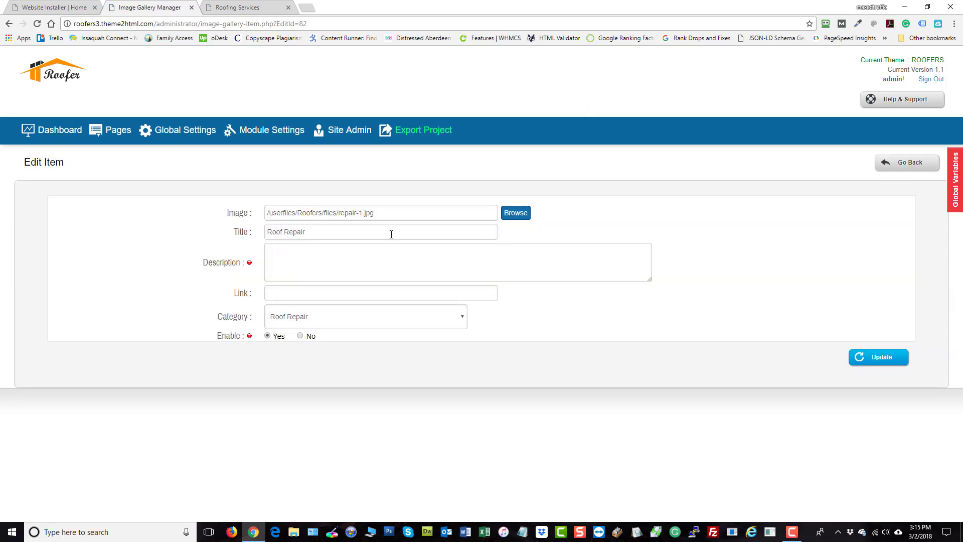
double_click(286, 232)
key(BackSpace)
key(BackSpace)
text(ing )
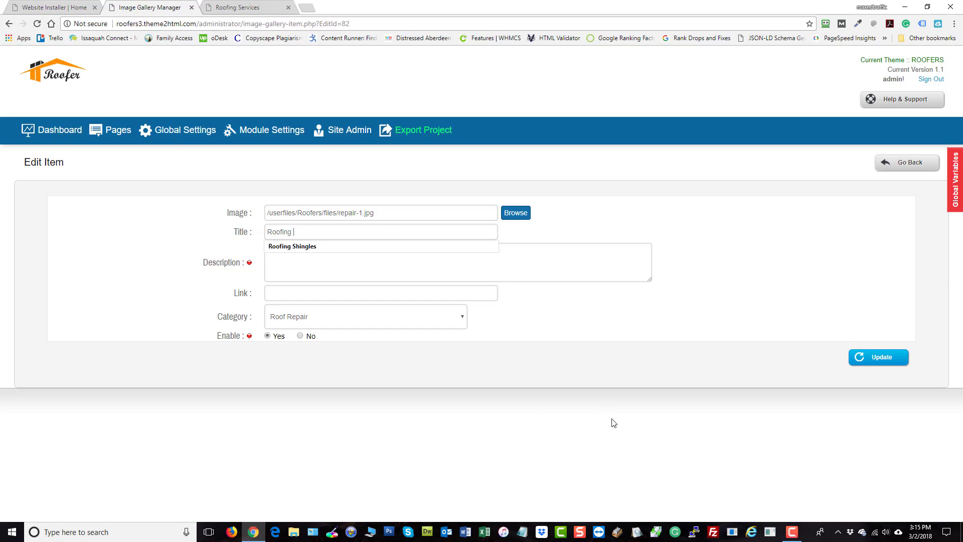
text(Shingles)
- Assign the gallery item to the Roofing Shingles category
click(565, 417)
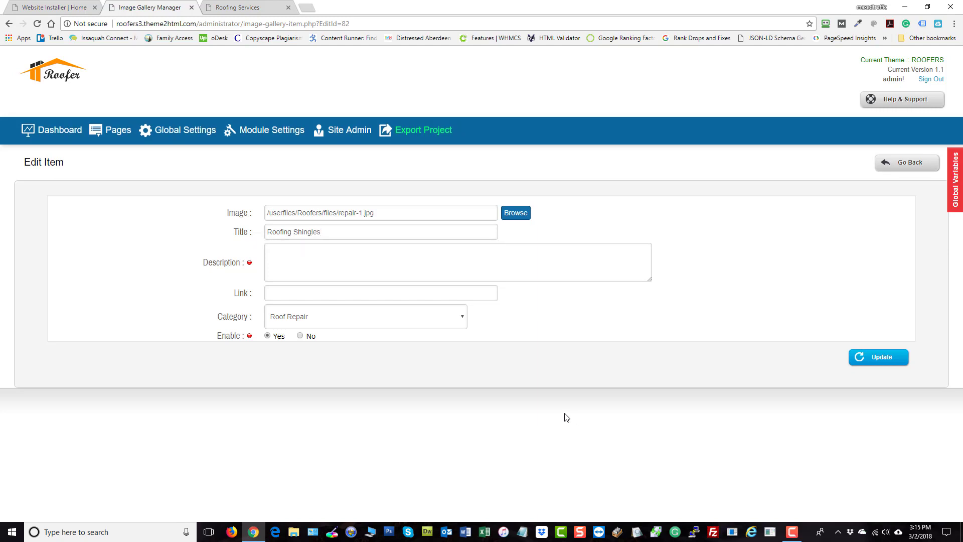
click(322, 327)
click(313, 352)
click(287, 248)
- Open the Pages list in a new tab to check the site's page URLs, then return to the item
right_click(120, 129)
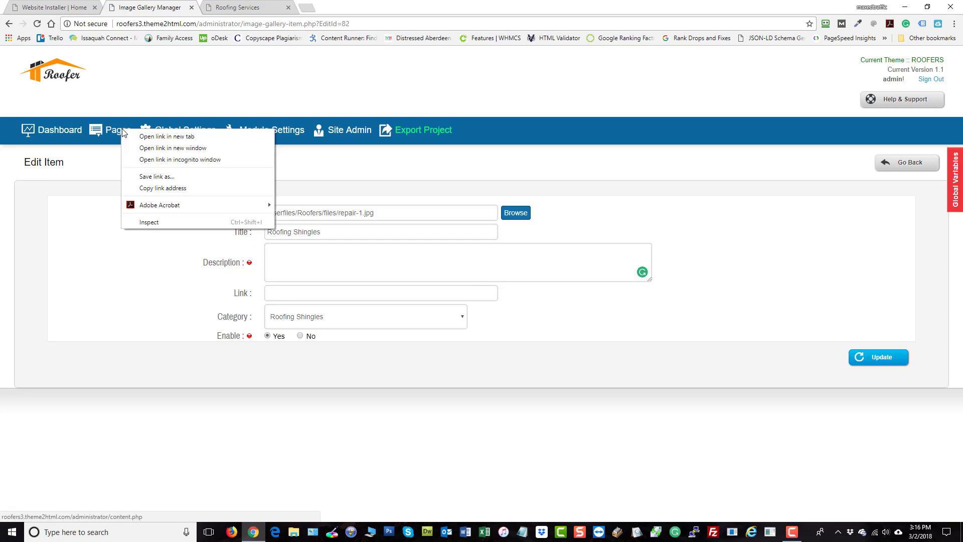
key(Escape)
click(144, 142)
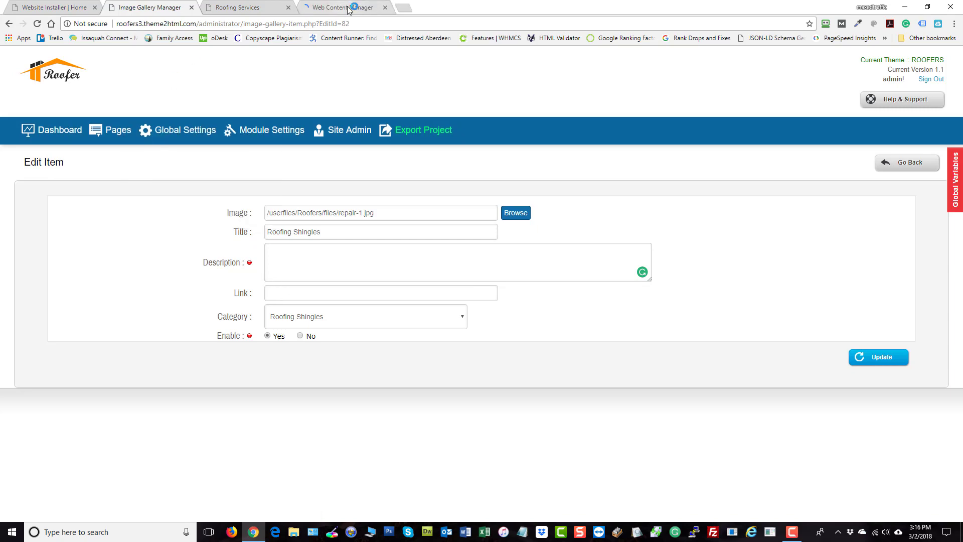
click(354, 7)
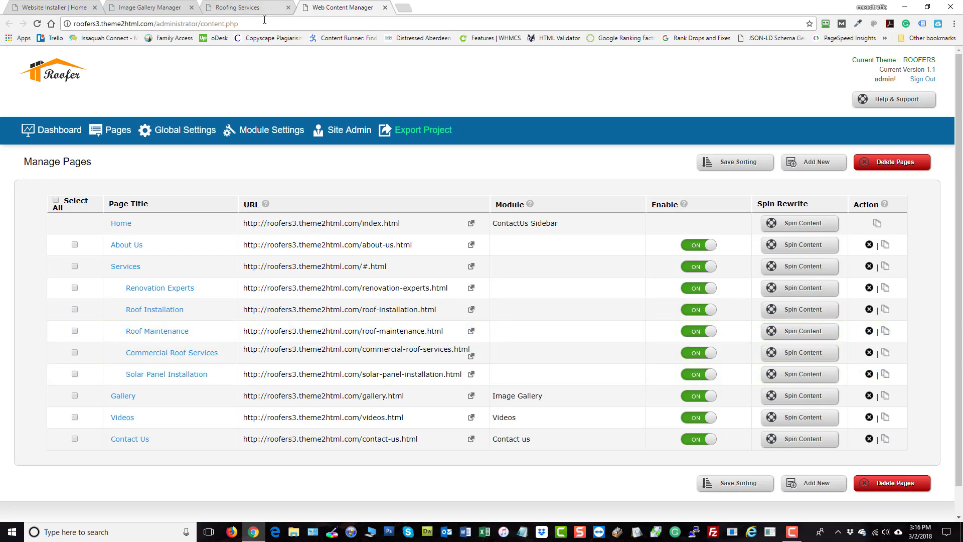
click(246, 7)
click(150, 7)
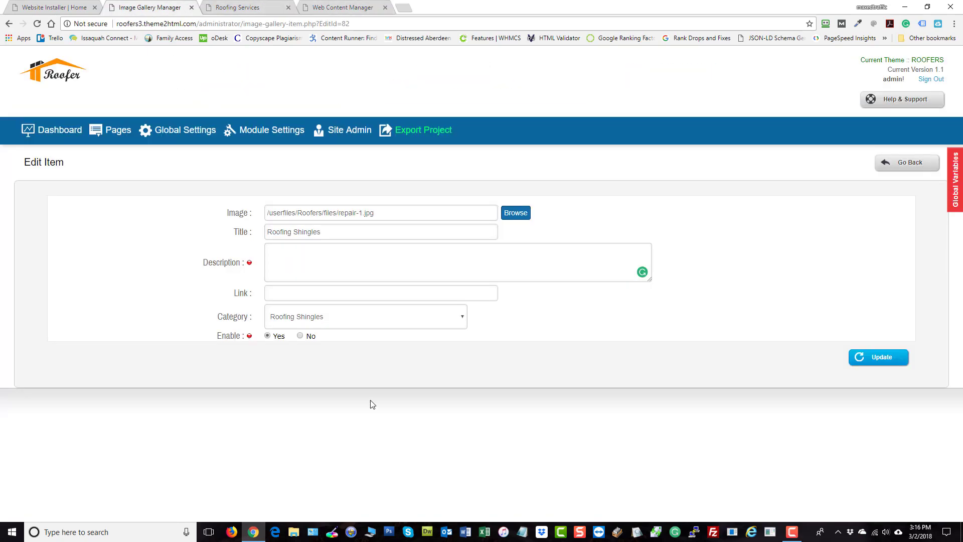
- Set the item's link to roof-shingles.html and description to 'See our Great Roofing Shingle selections.', then update it
text(roof-shing)
text(les.html)
text(our Grea)
text(t Roofing)
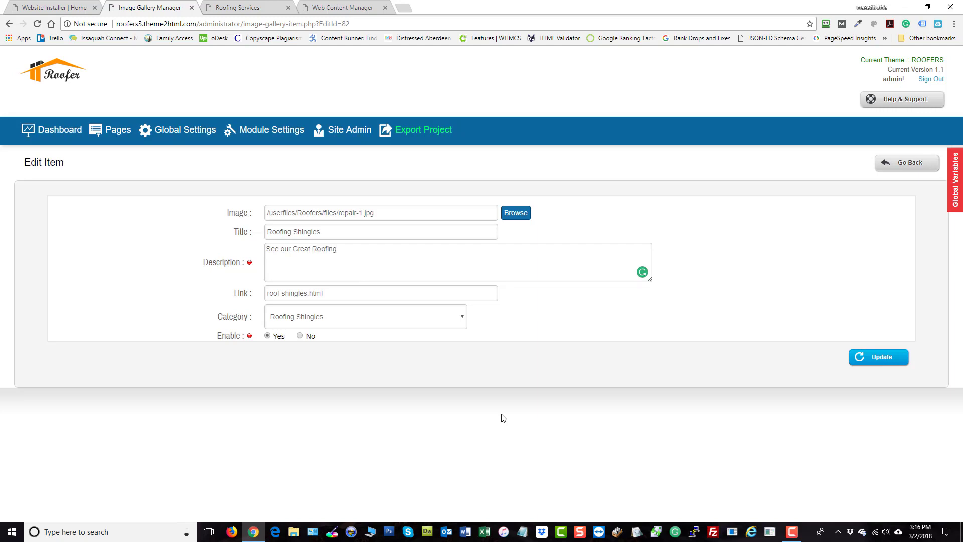
text( Shingle selections.)
click(869, 355)
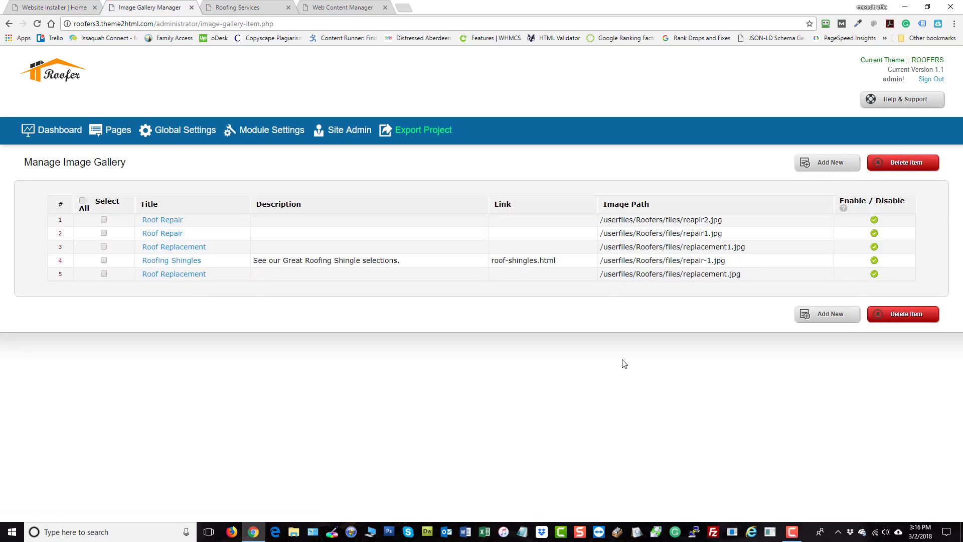
- Check the Roofing Shingles item on the public gallery page, filter by its category and follow its link
click(61, 79)
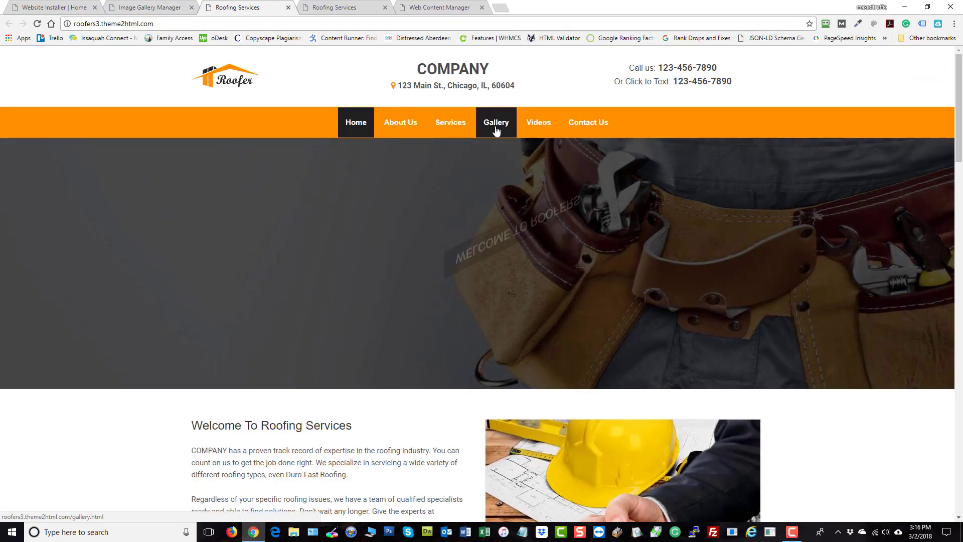
click(495, 130)
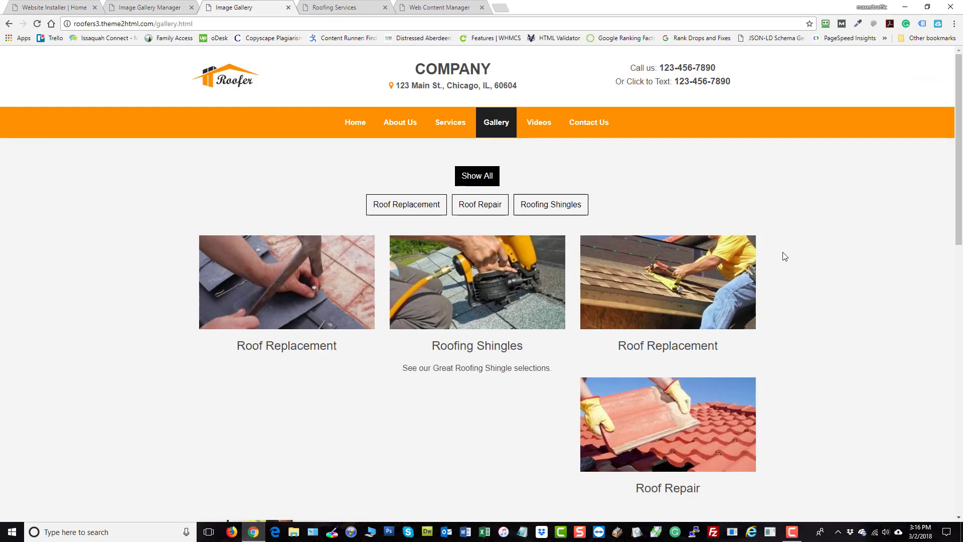
scroll(847, 258, down, 1)
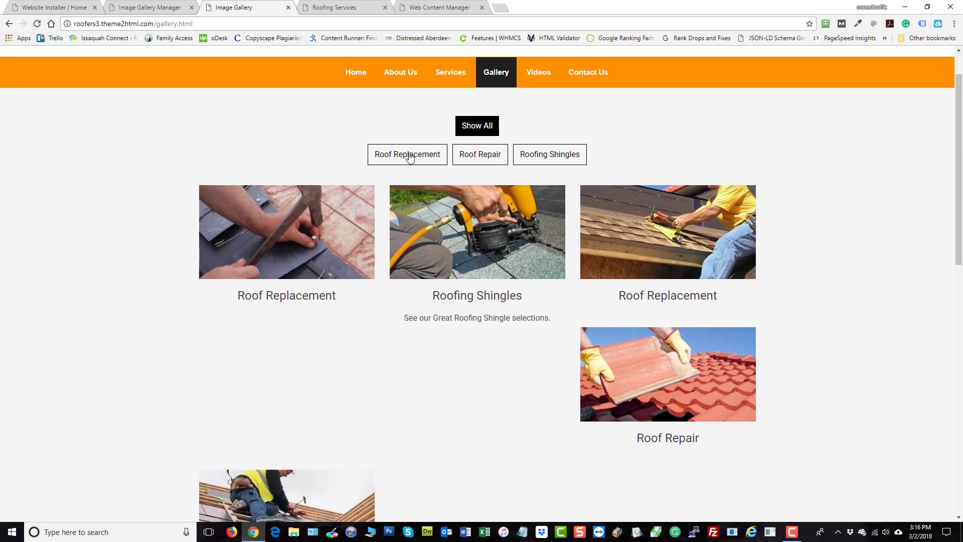
click(548, 159)
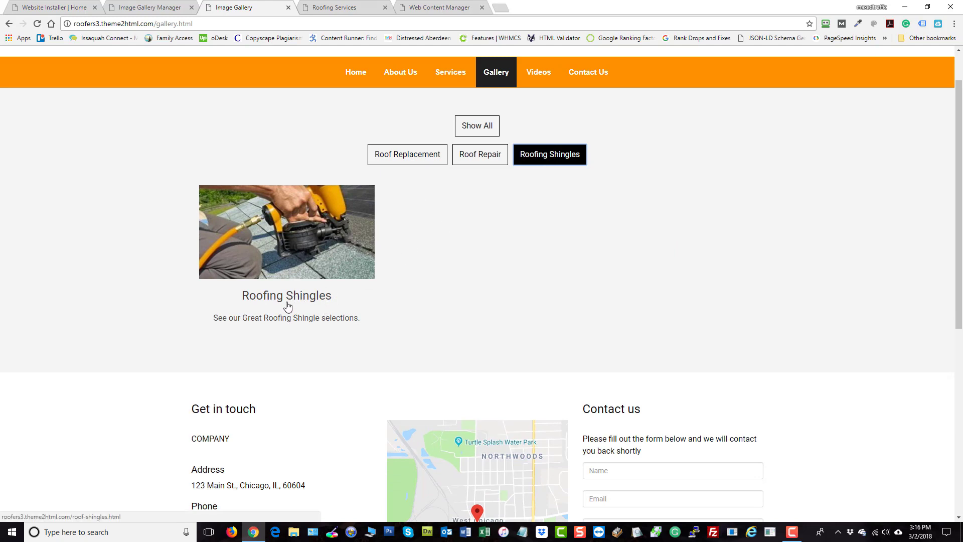
click(286, 241)
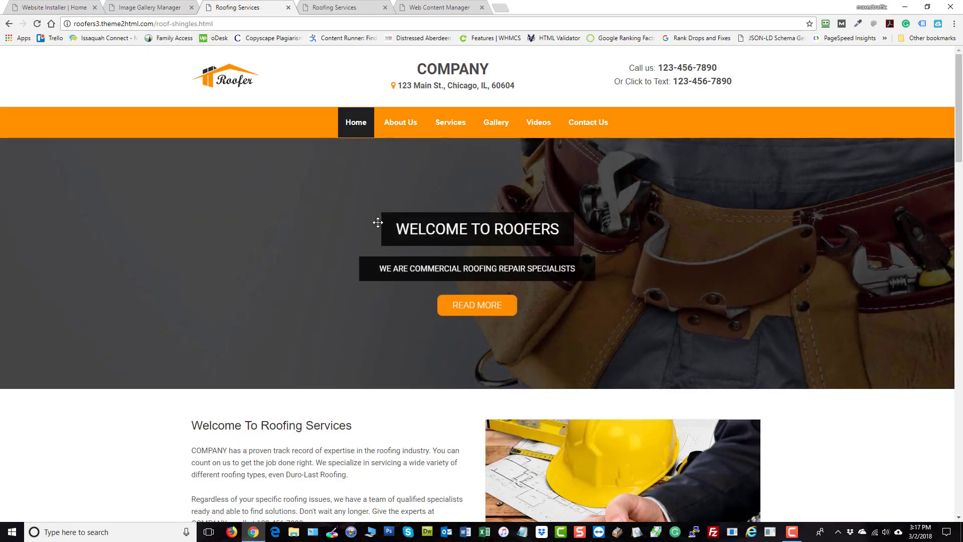
scroll(293, 359, down, 7)
key(F5)
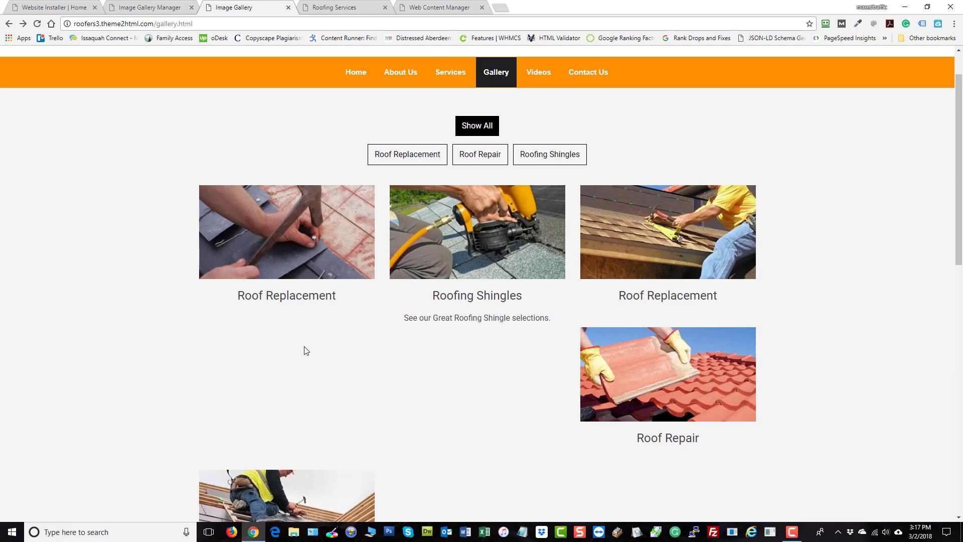
- Test each category filter and Show All on the public gallery page
click(482, 155)
click(537, 155)
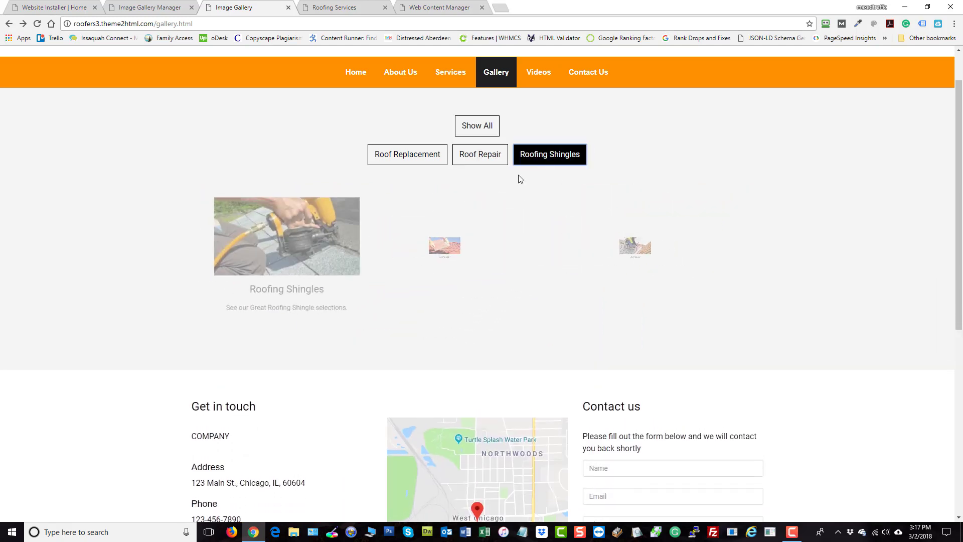
click(399, 156)
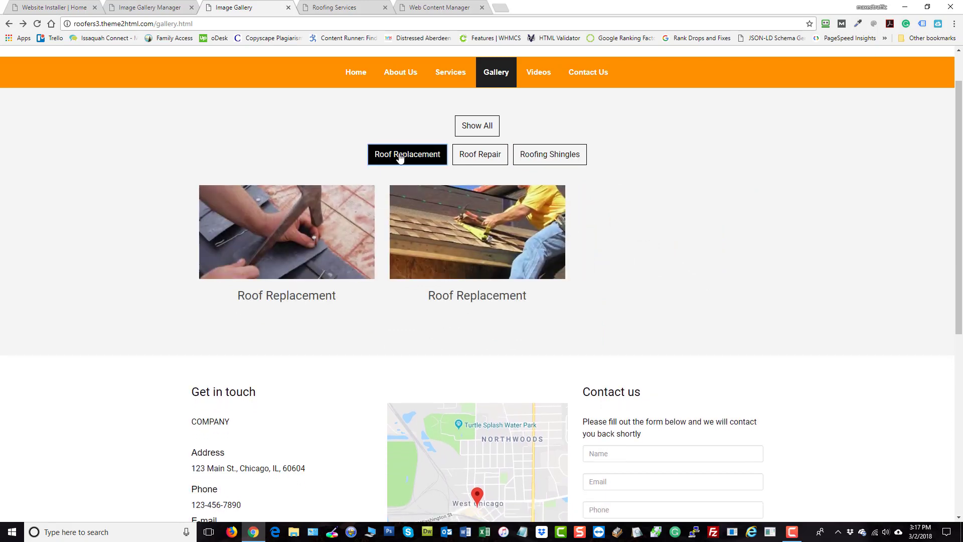
click(479, 126)
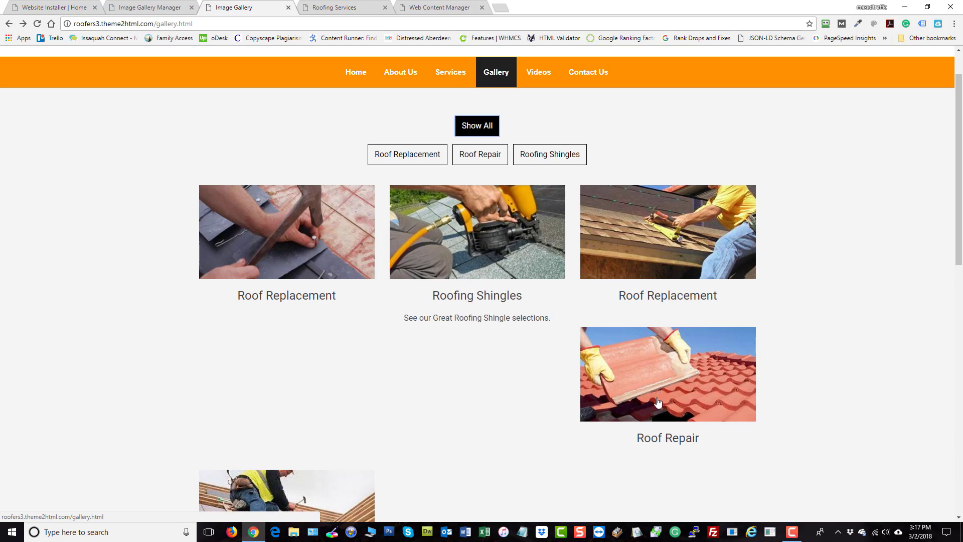
- Select the Roofing Shingles gallery item and delete it
click(150, 7)
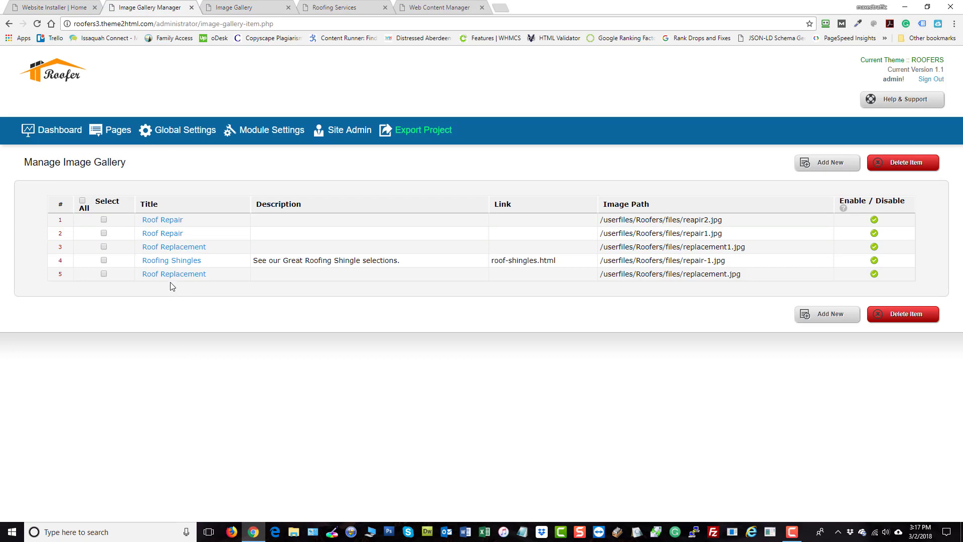
click(104, 260)
click(933, 313)
click(507, 80)
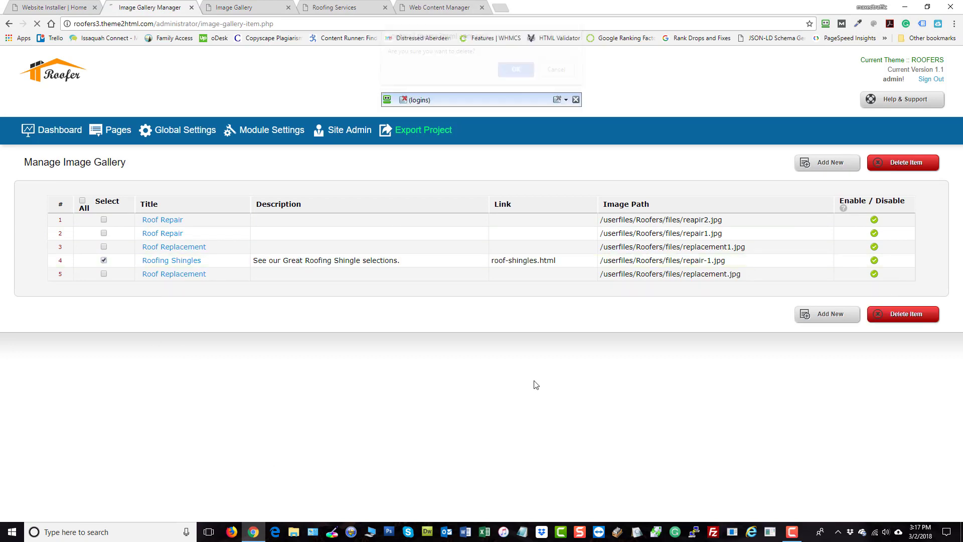
- Reload the public gallery page and test its Roof Replacement filter
click(332, 9)
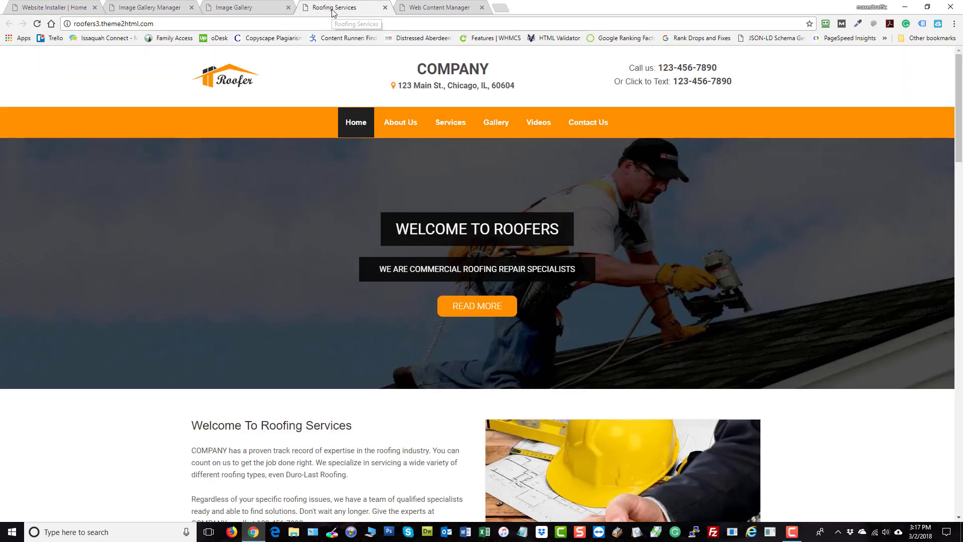
click(234, 7)
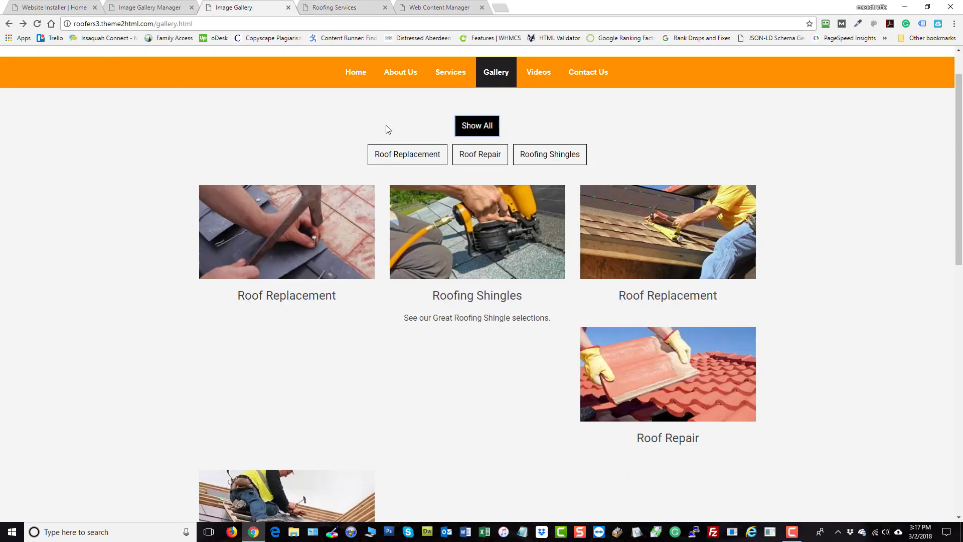
click(37, 23)
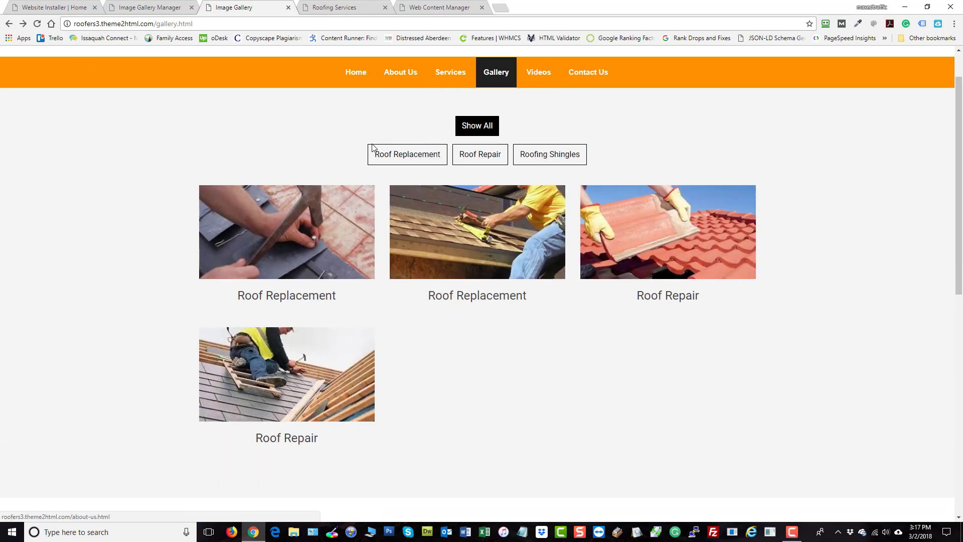
click(373, 152)
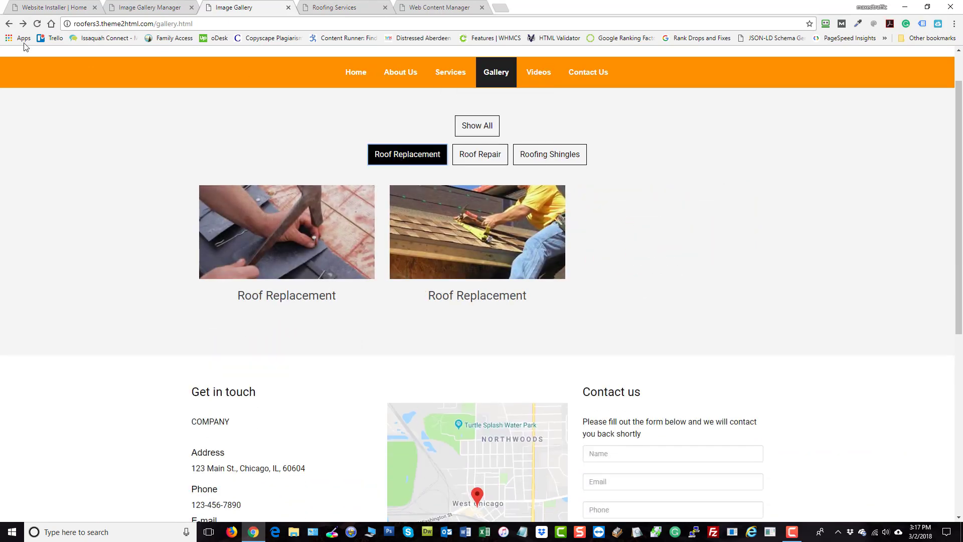
click(38, 24)
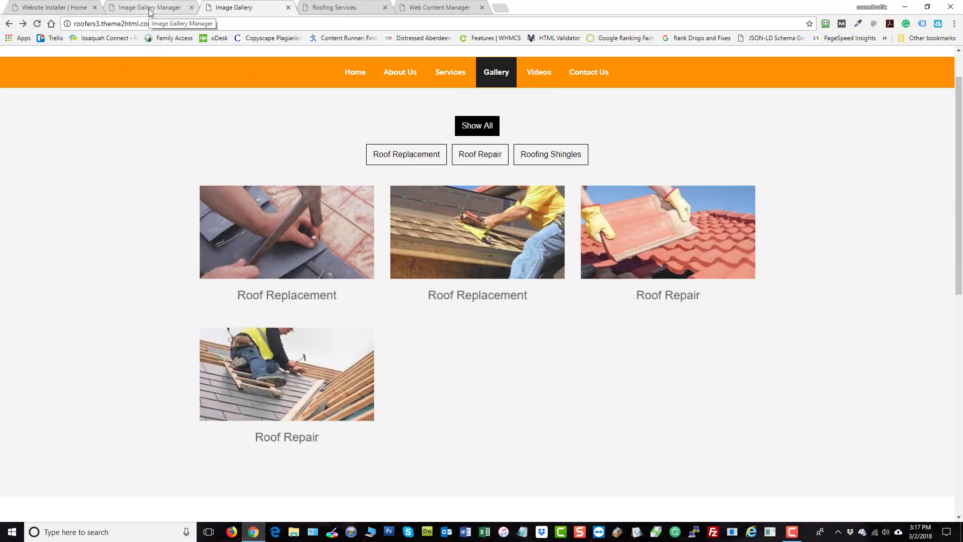
- Return to the admin dashboard and review the refreshed public gallery
click(150, 7)
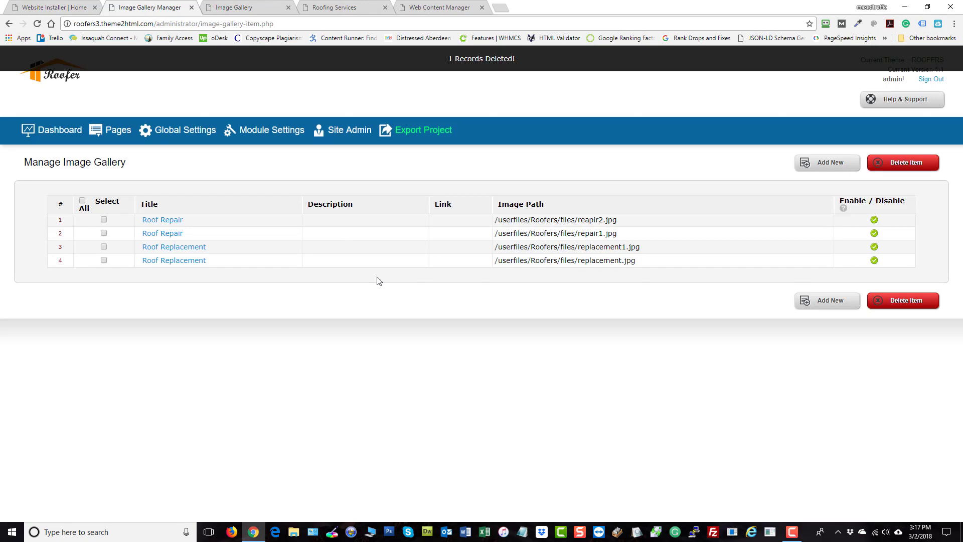
click(37, 131)
click(238, 10)
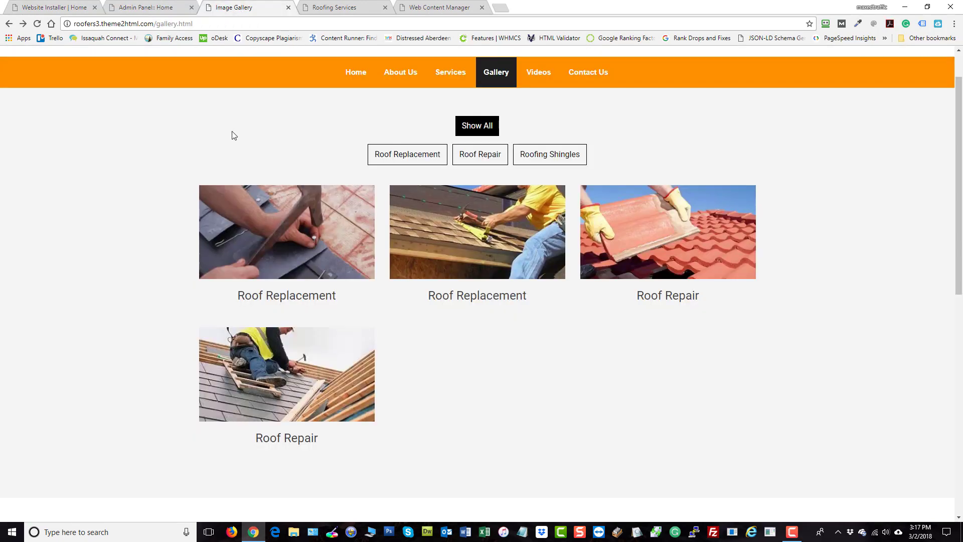
click(136, 8)
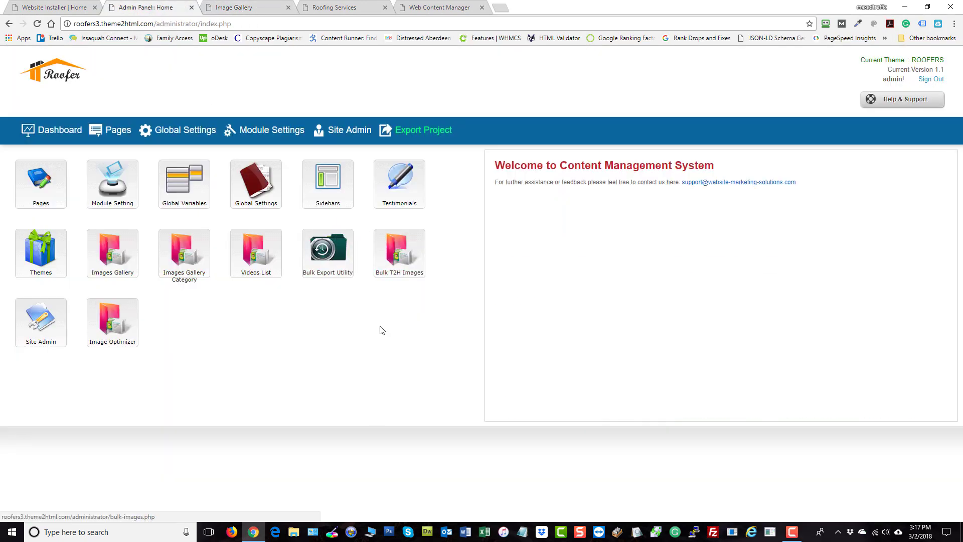
- Delete the Roofing Shingles category from the image gallery categories
click(120, 252)
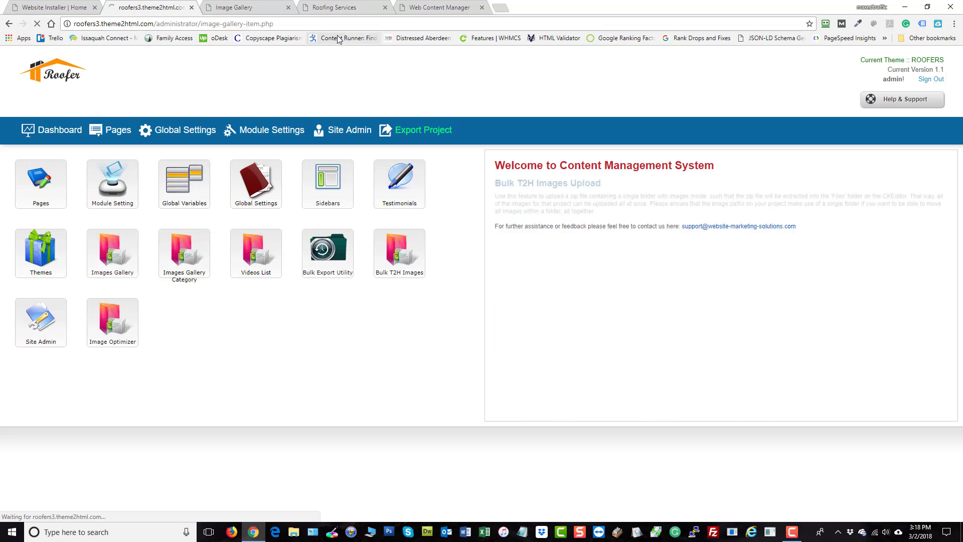
click(46, 130)
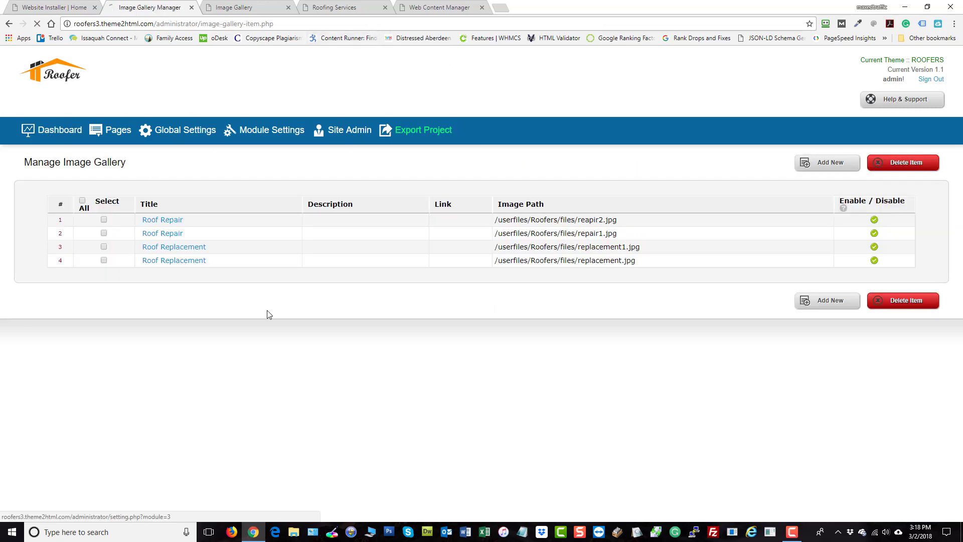
click(189, 259)
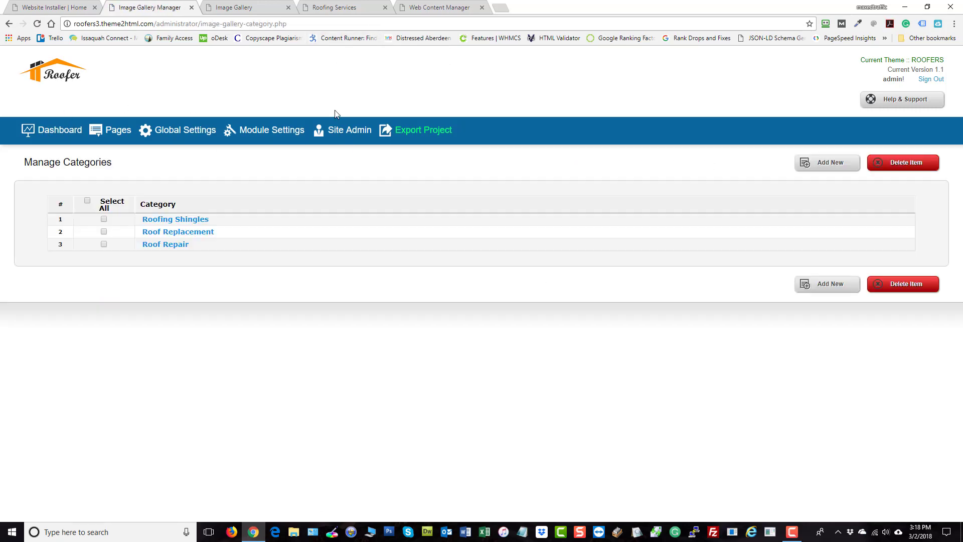
click(104, 219)
click(881, 288)
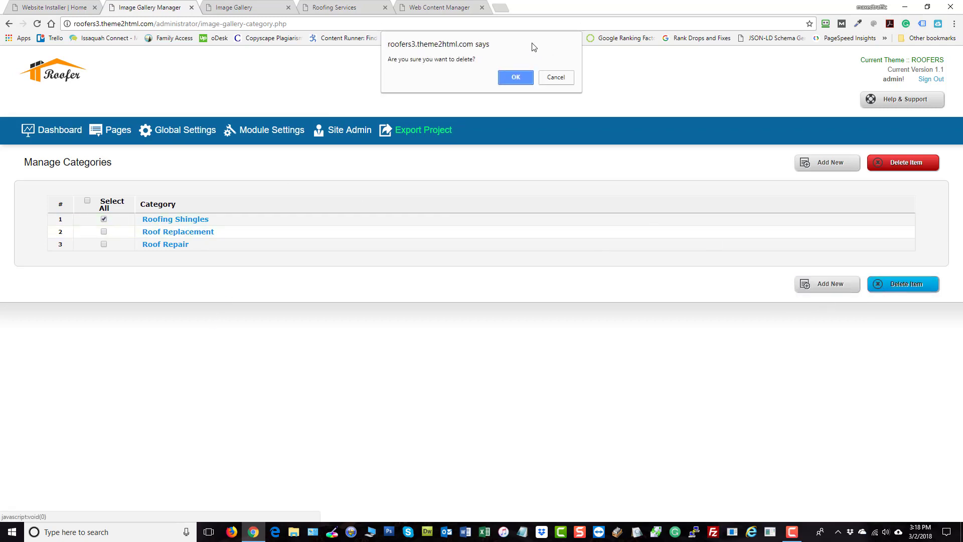
click(517, 73)
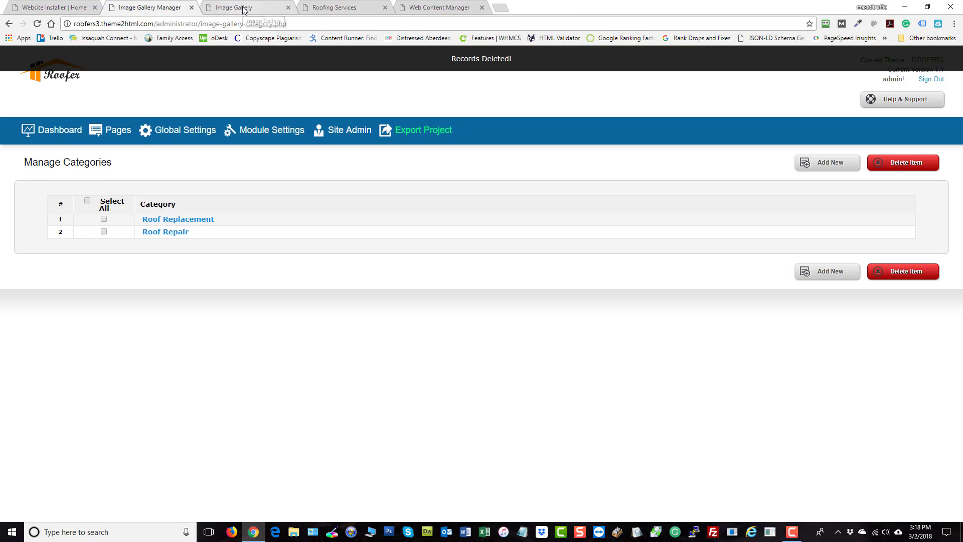
- Reload the public gallery page and test its Roofing Shingles, Roof Replacement and Roof Repair filters
click(245, 7)
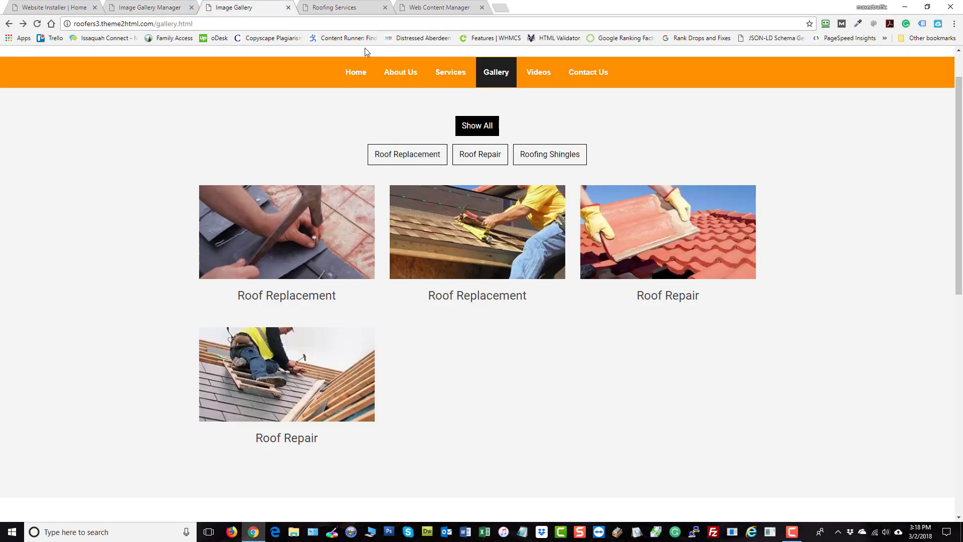
click(539, 163)
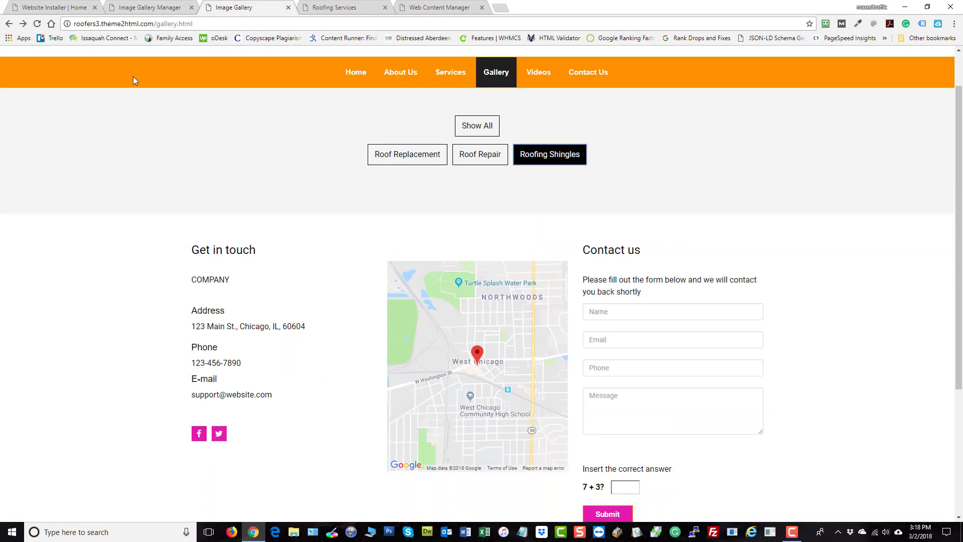
click(37, 25)
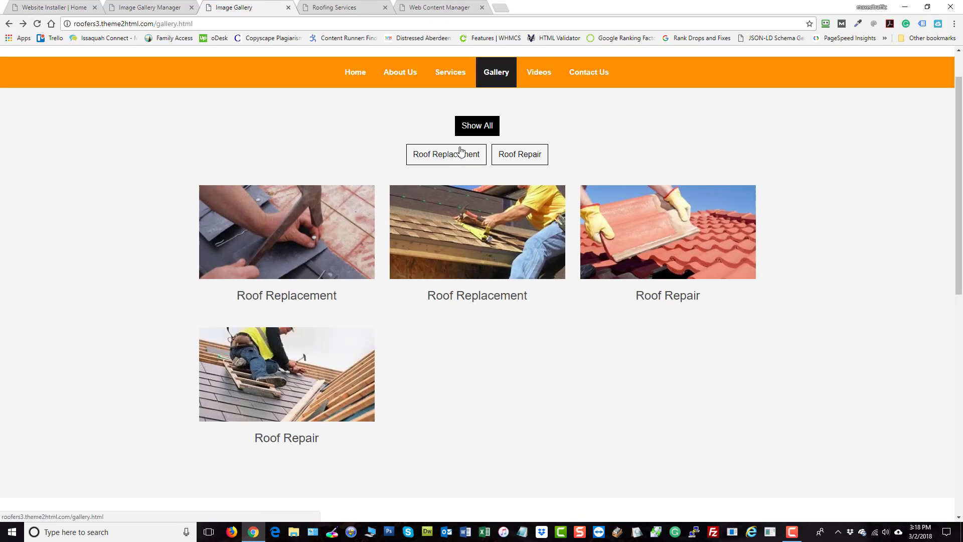
click(460, 153)
click(503, 158)
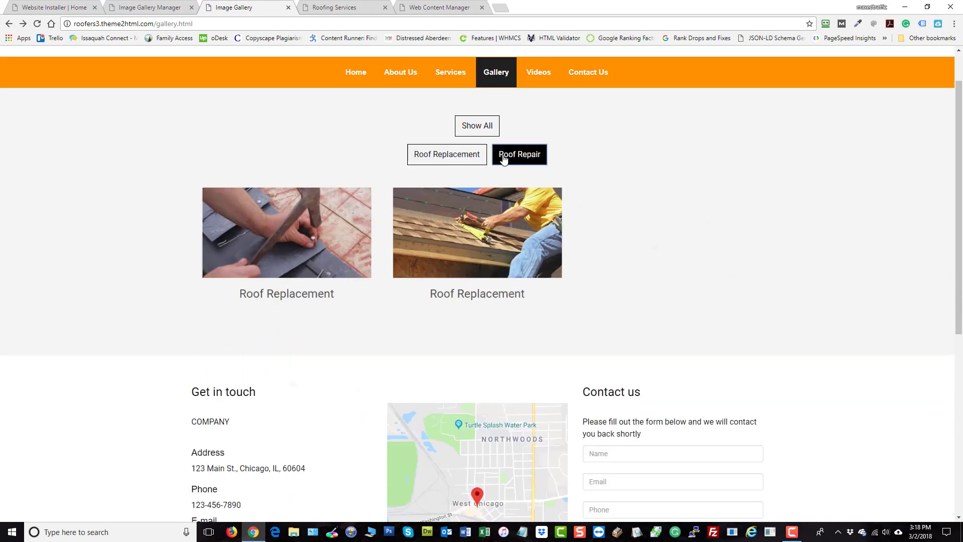
- Compare the admin category list, then test the Roof Replacement and Show All filters on the public gallery
click(146, 7)
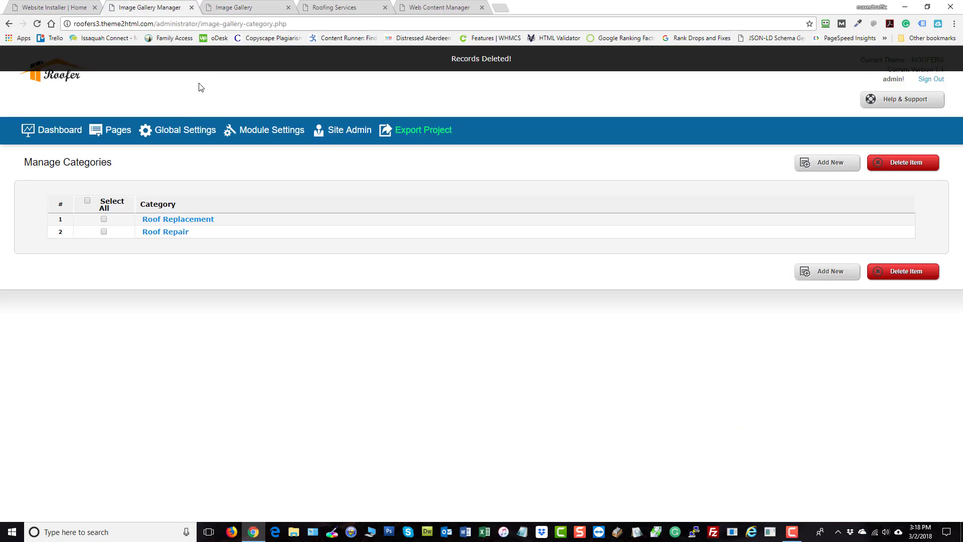
click(235, 8)
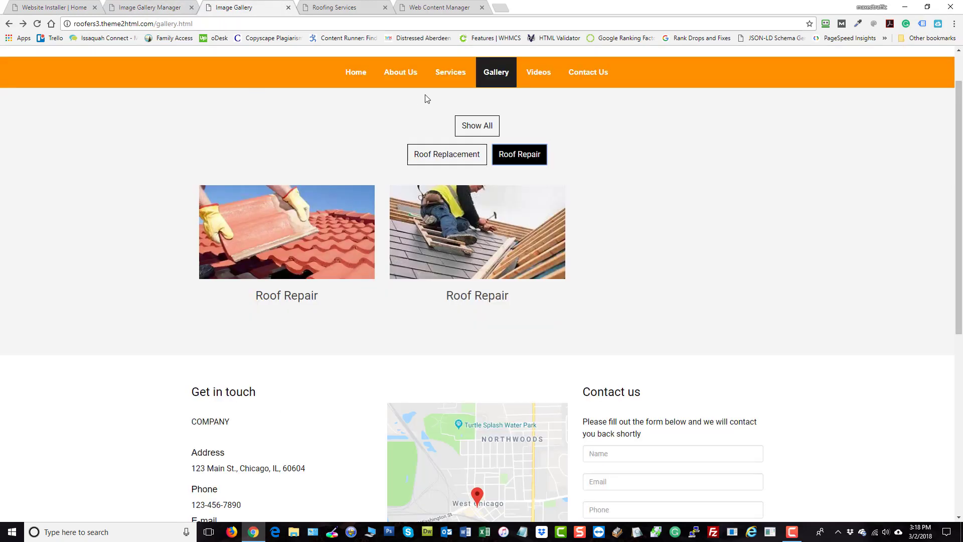
click(461, 155)
click(459, 125)
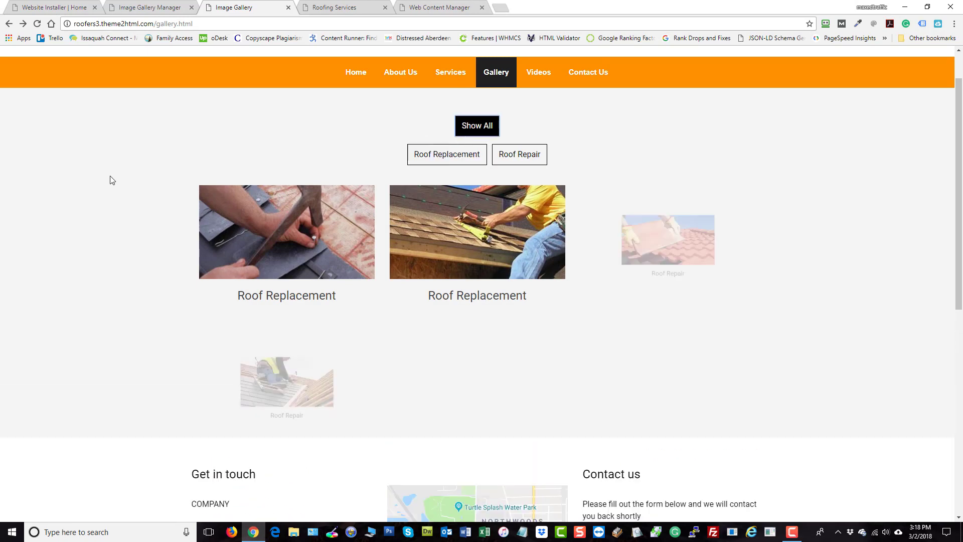
- Open the Plange Replacement entry from the admin Videos List and select its video code
click(172, 7)
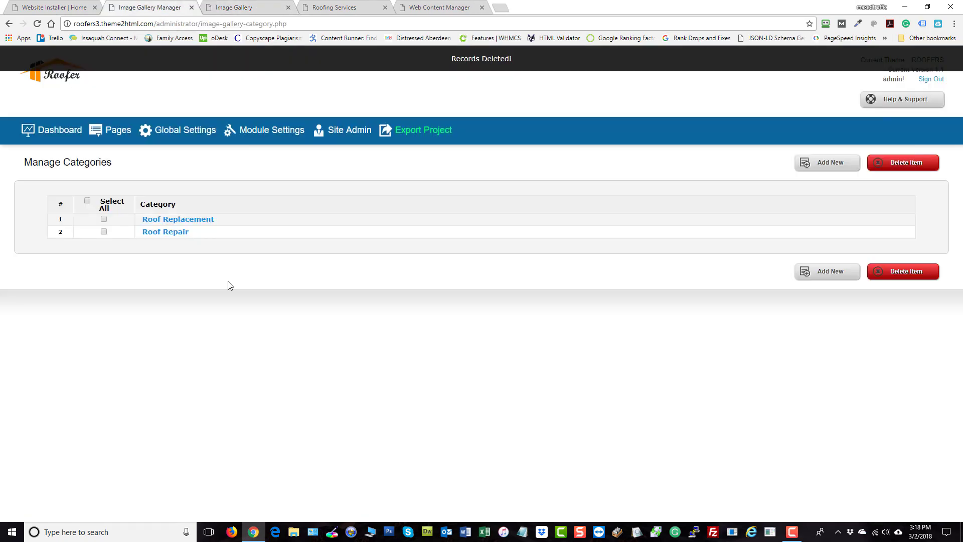
click(59, 131)
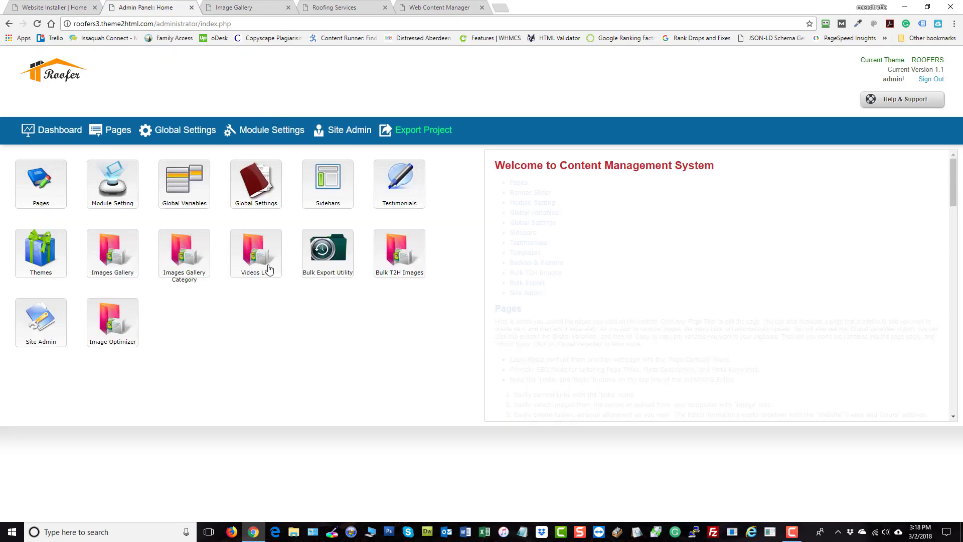
click(269, 269)
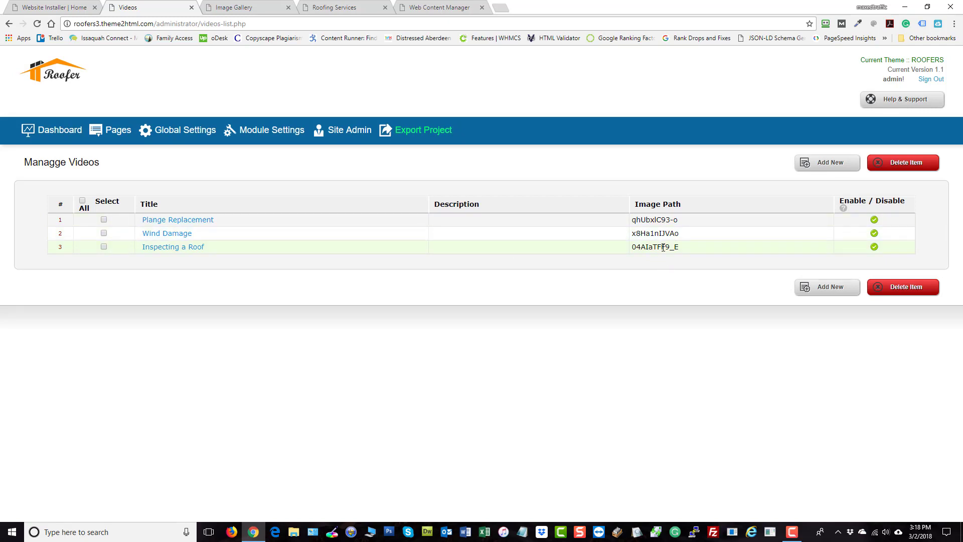
click(182, 221)
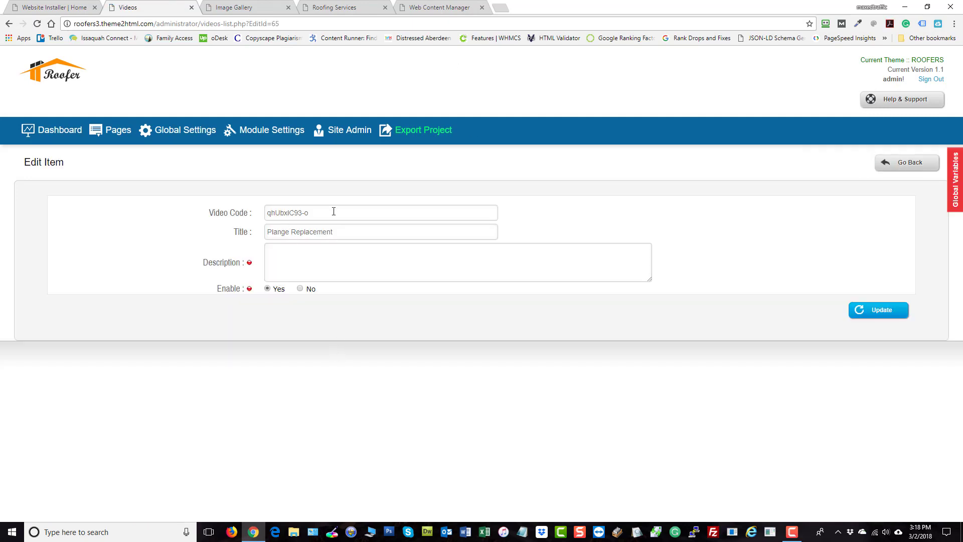
drag(333, 212, 108, 225)
click(317, 263)
- Open the public Videos page from the site navigation and scroll through it
click(218, 6)
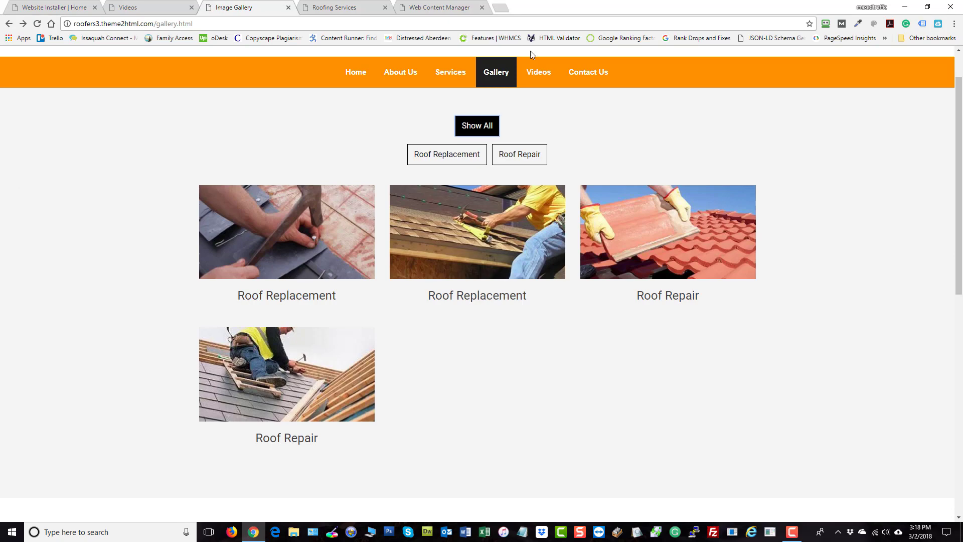
click(538, 73)
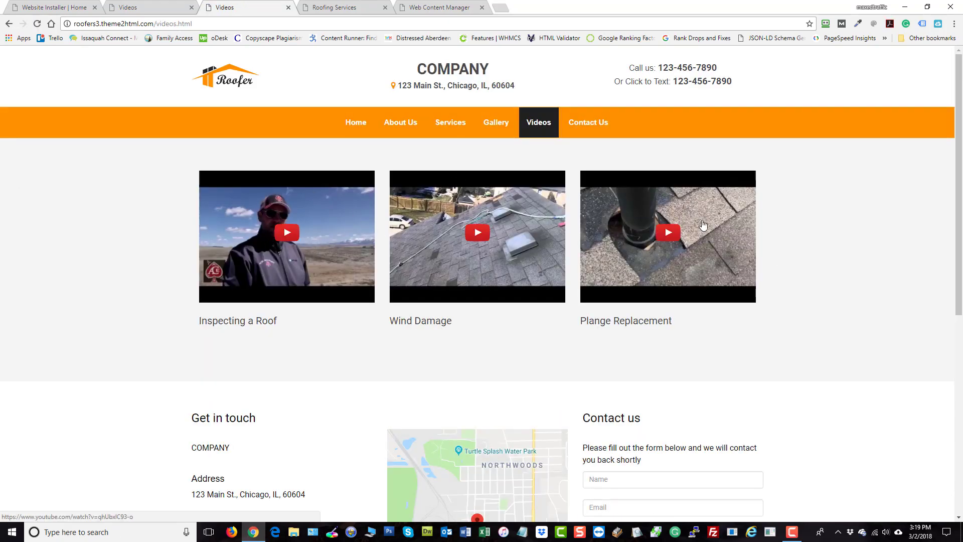
scroll(831, 323, down, 1)
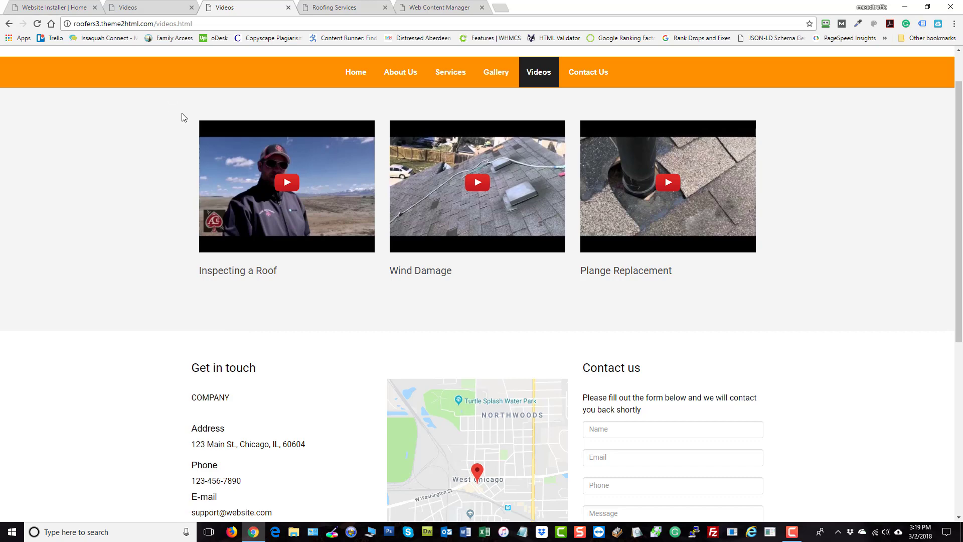
- Open the Plange Replacement video from the public Videos page on YouTube and pause it
click(179, 5)
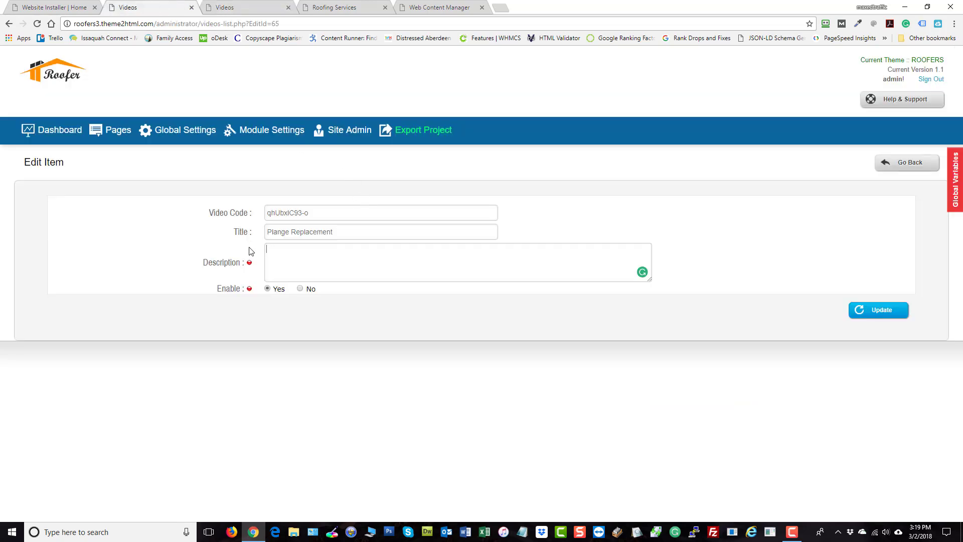
triple_click(344, 217)
click(245, 7)
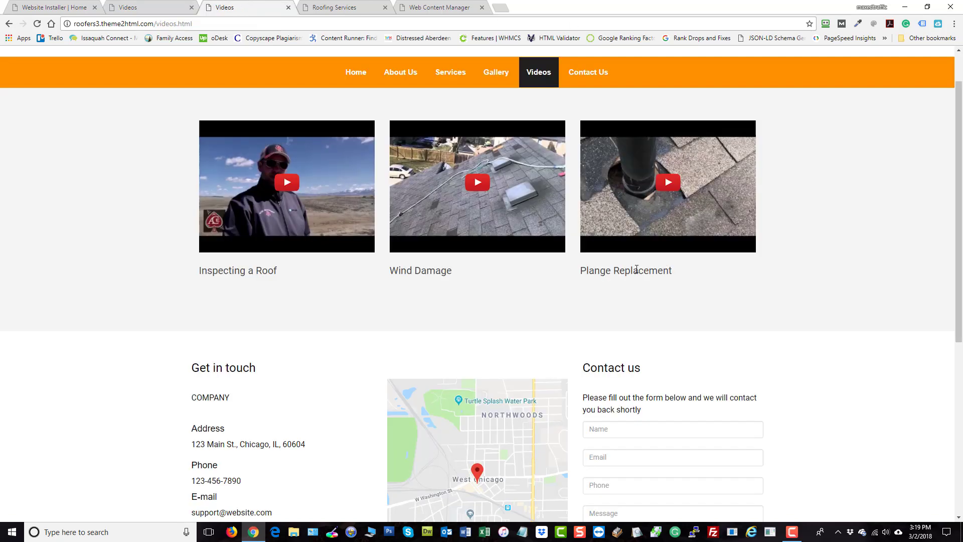
click(637, 189)
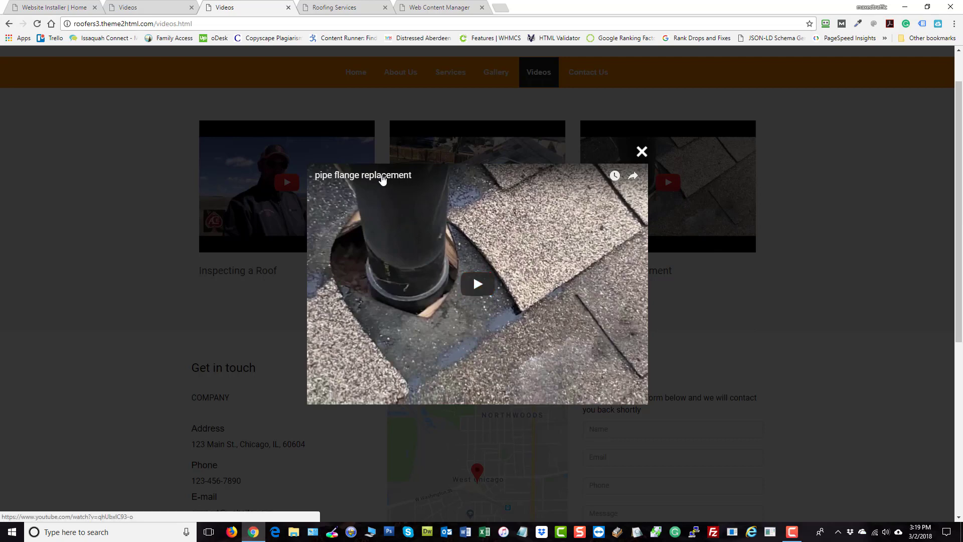
click(384, 182)
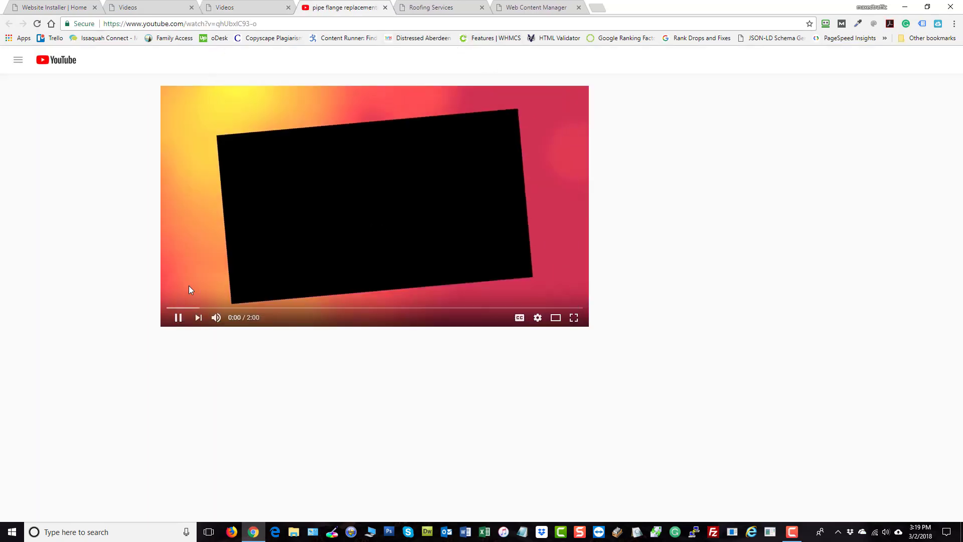
click(174, 320)
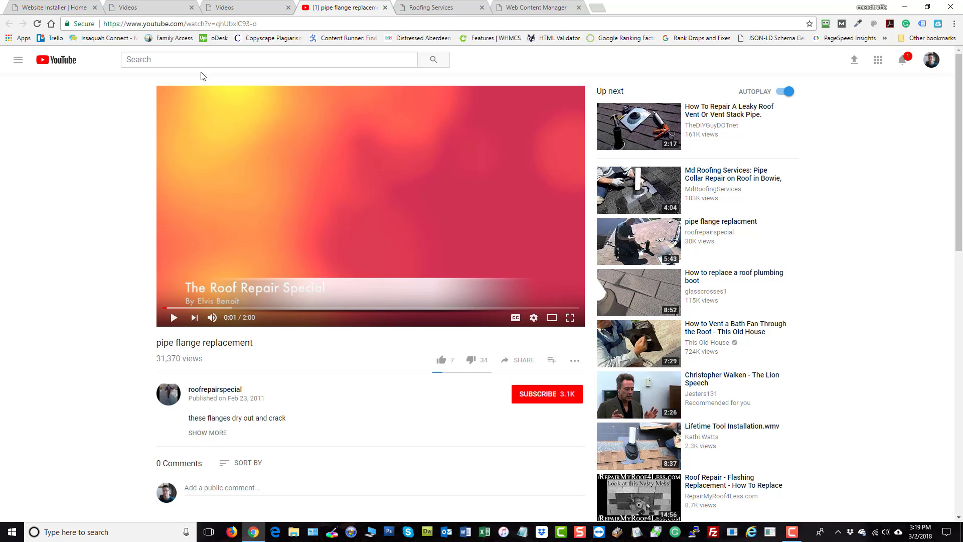
- Copy the video ID from the YouTube page address
drag(121, 24, 201, 25)
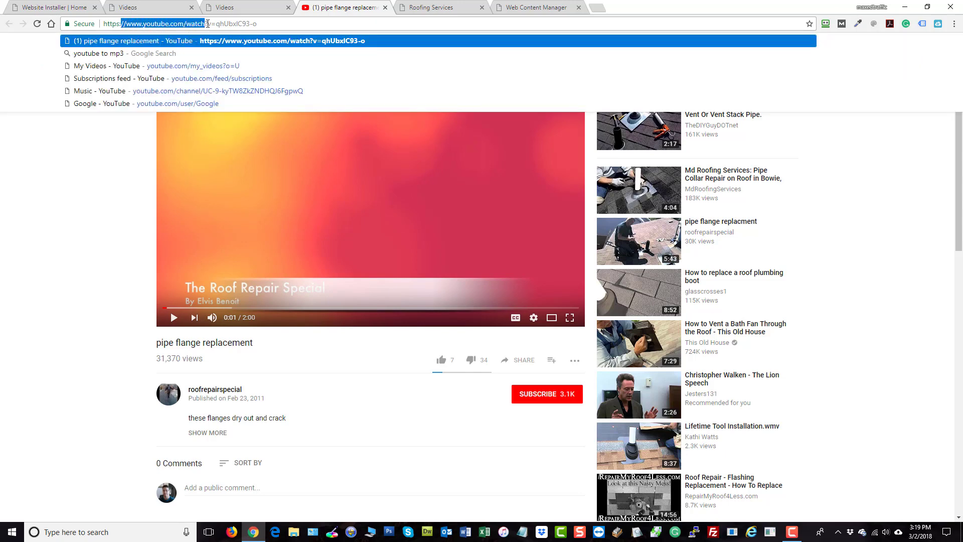
click(206, 24)
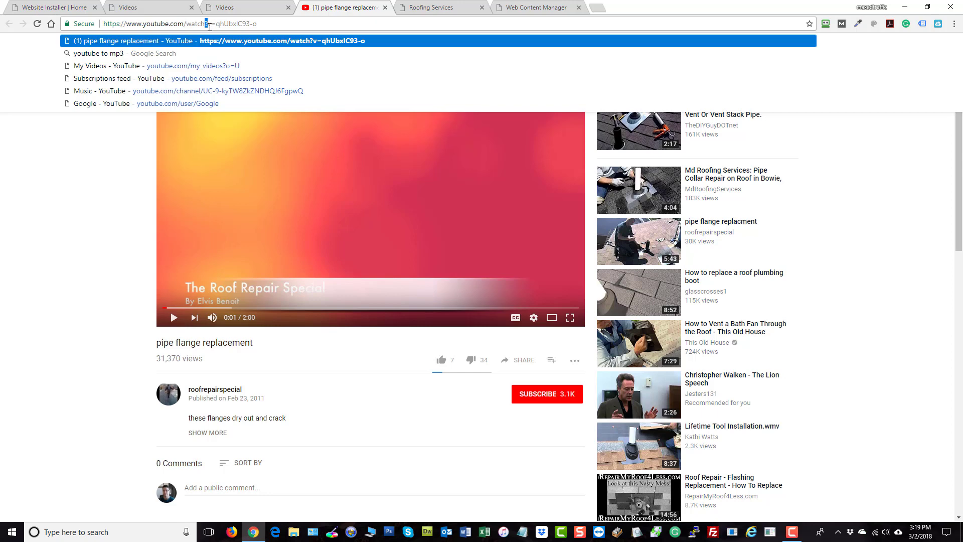
drag(217, 23, 208, 24)
drag(217, 23, 300, 32)
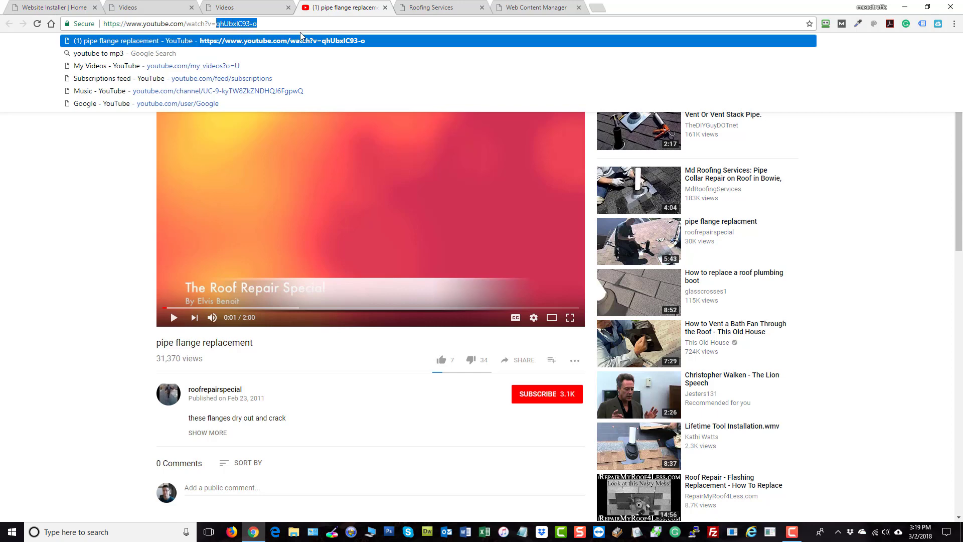
right_click(248, 23)
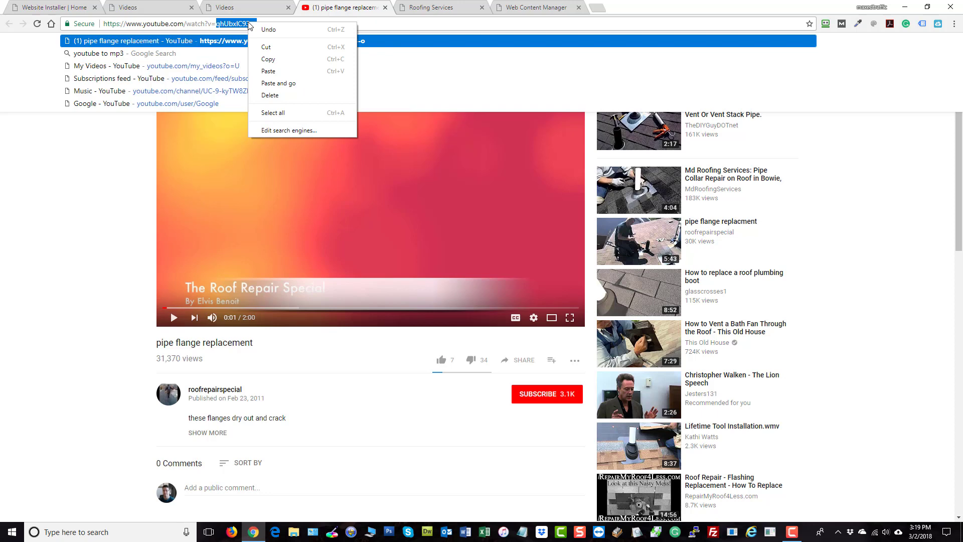
click(268, 59)
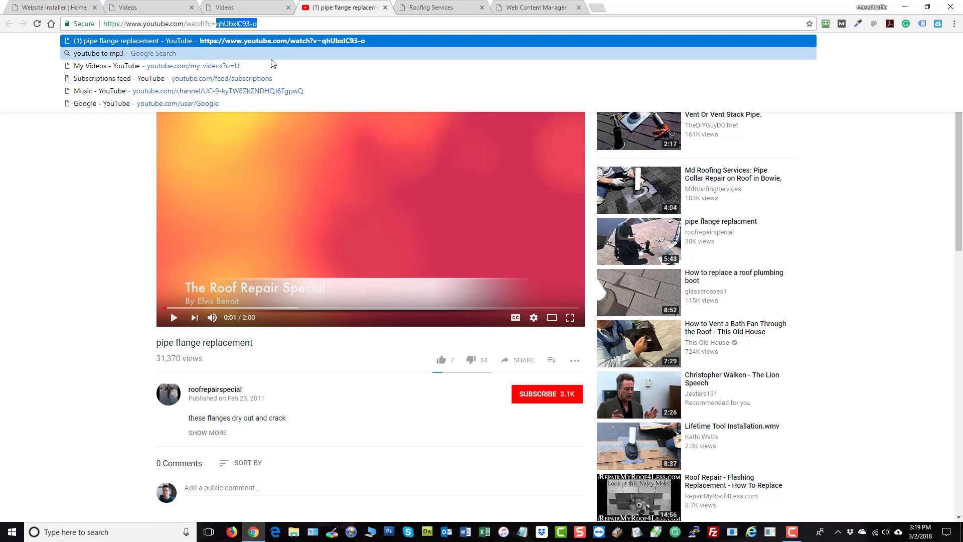
- Paste the copied ID as the Plange Replacement video code and update the entry
click(232, 6)
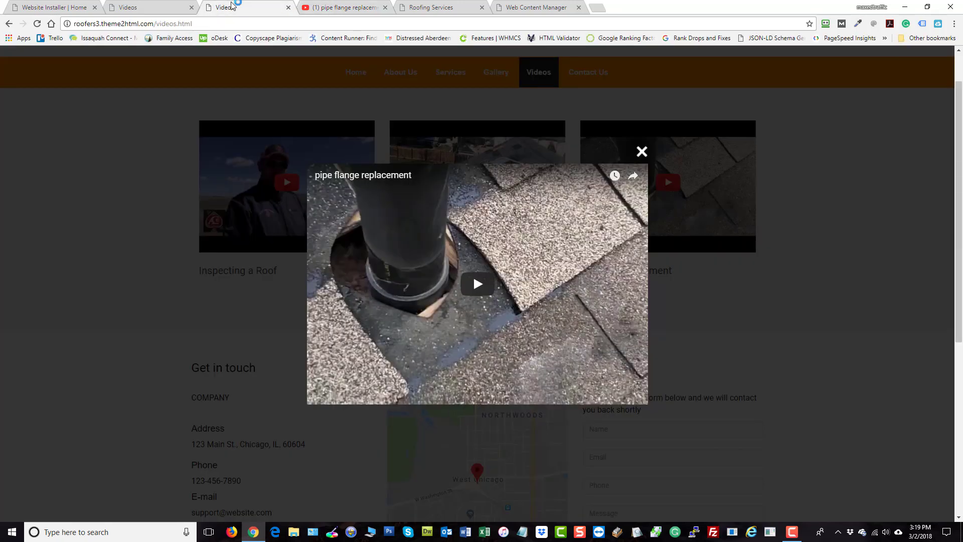
click(150, 7)
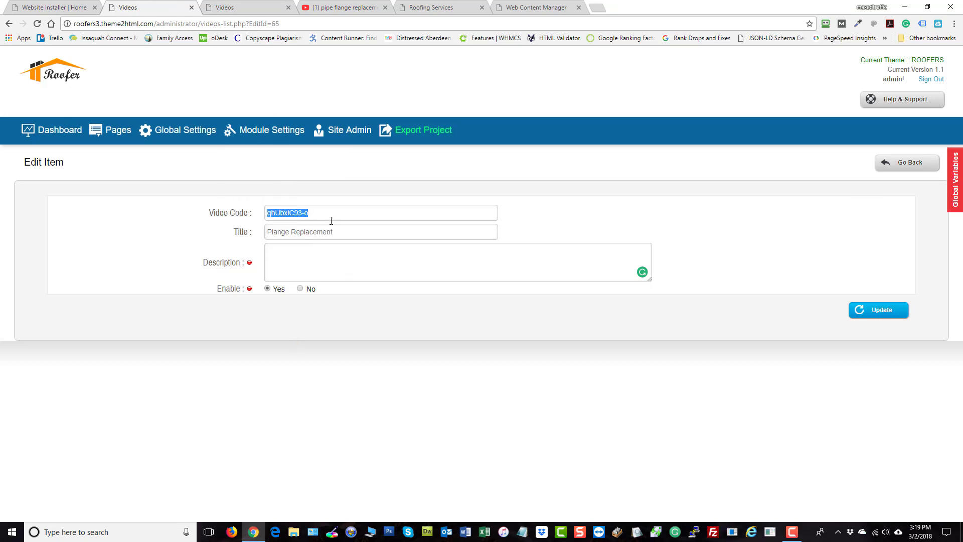
key(ctrl+v)
click(875, 311)
- Close the video popup on the public Videos page
click(253, 7)
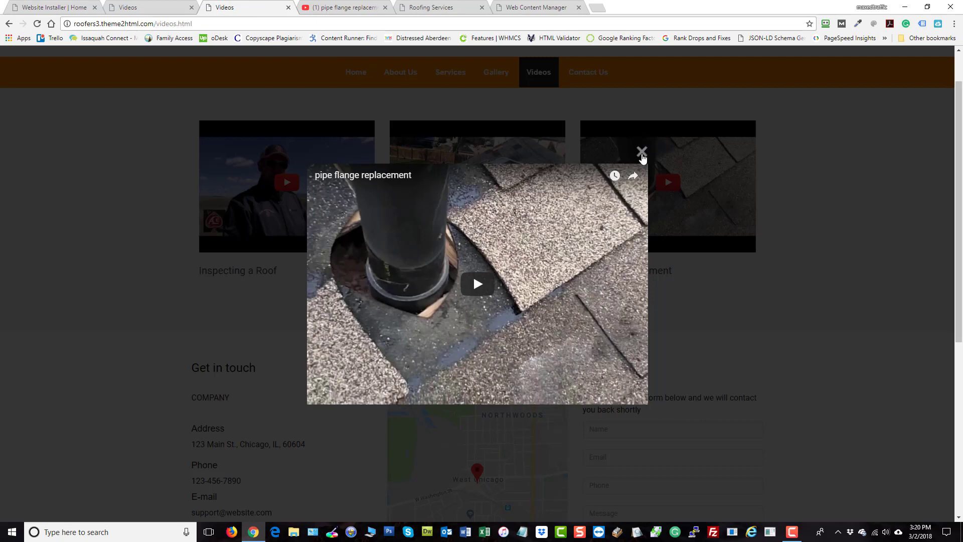
click(642, 153)
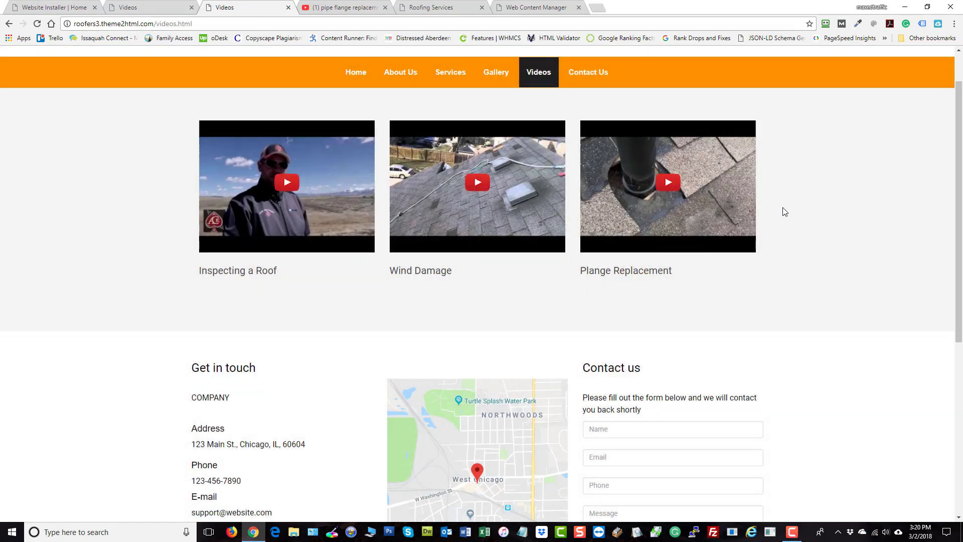
- Append the parameter &series=SDj234S to the YouTube video address and load the page
click(341, 7)
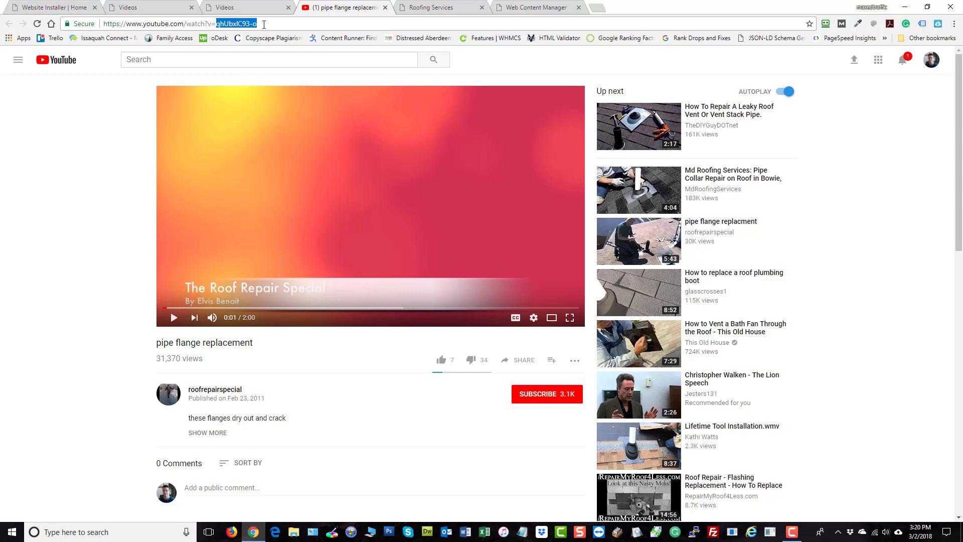
click(263, 24)
text(&)
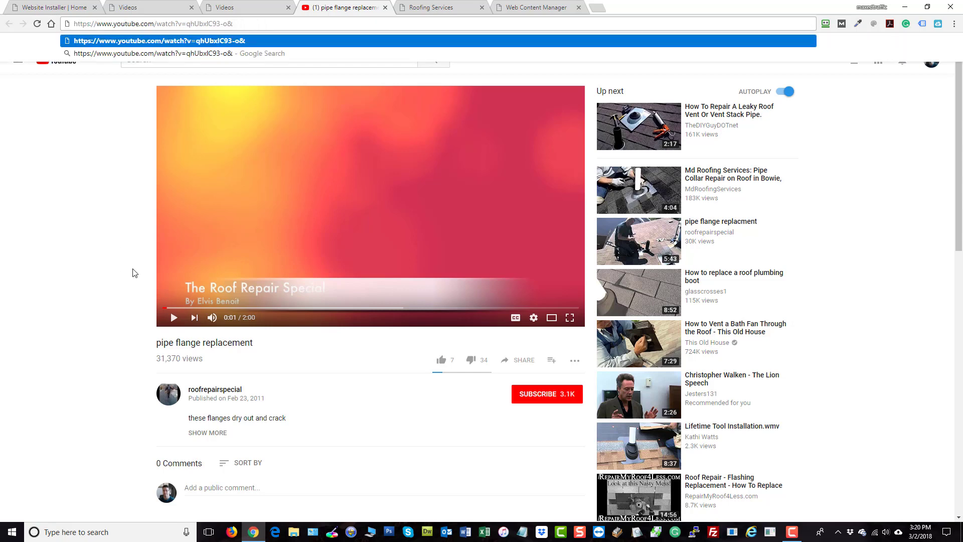
text(series=)
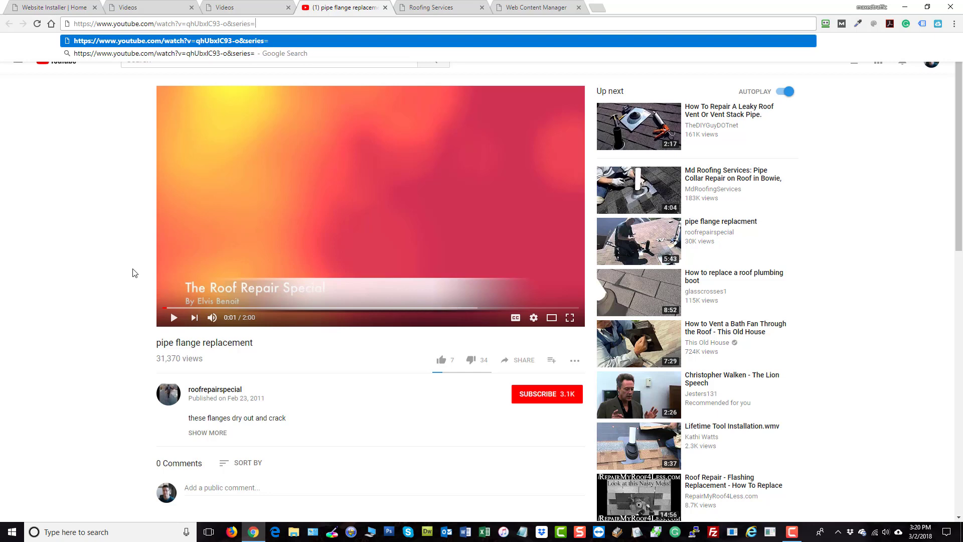
text(SDj234S)
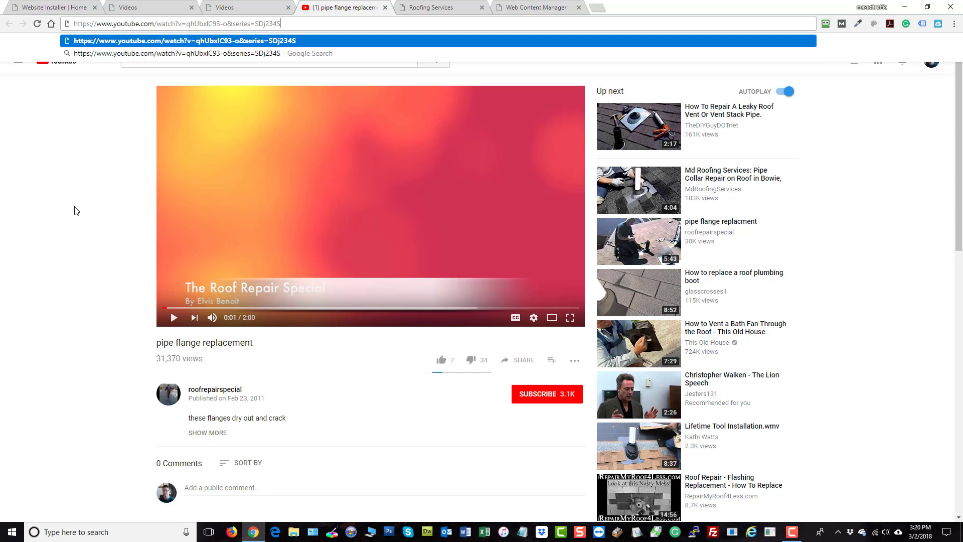
key(Return)
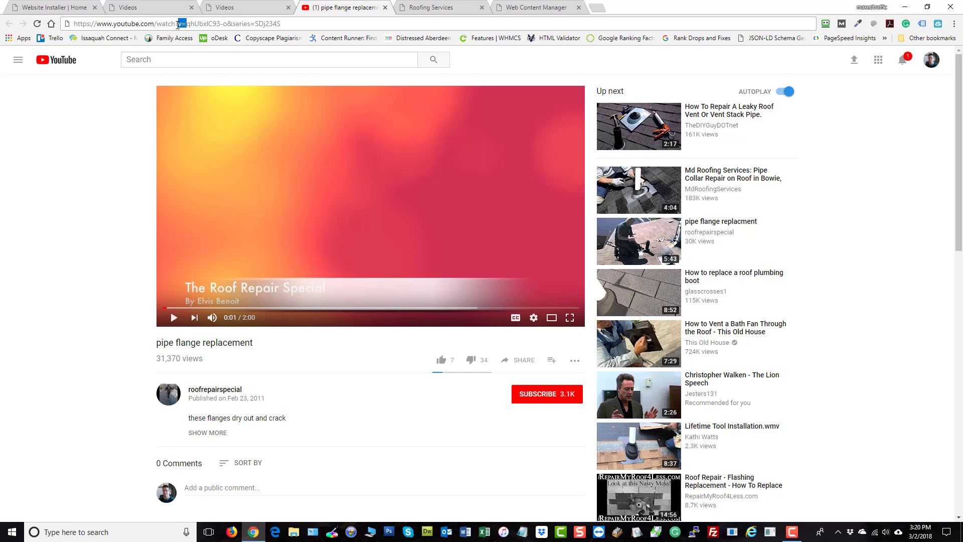
- Highlight the video ID portion between v= and the ampersand in the address
drag(177, 25, 232, 23)
click(222, 49)
drag(228, 24, 187, 23)
- Open the Image Gallery module settings in the admin panel and review the column count options
click(220, 8)
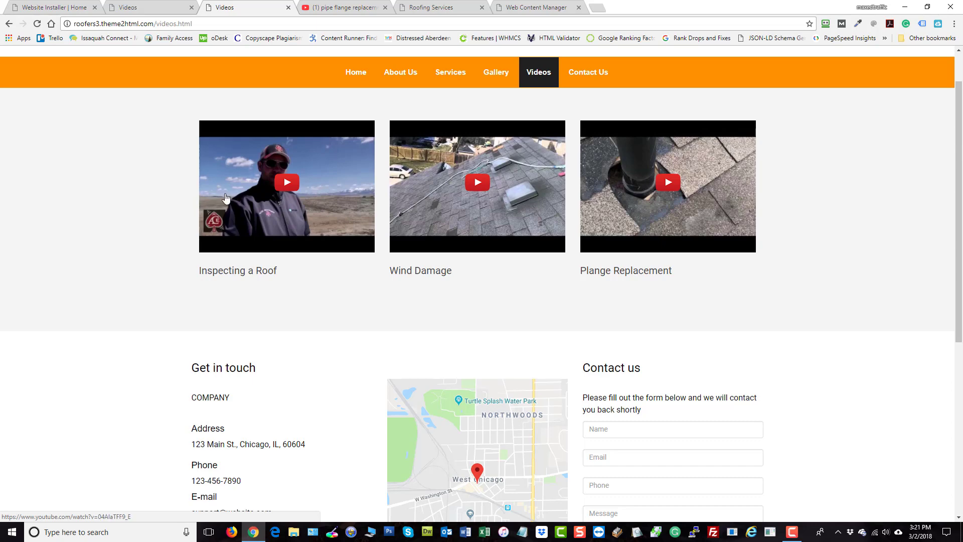
scroll(225, 199, up, 1)
click(150, 6)
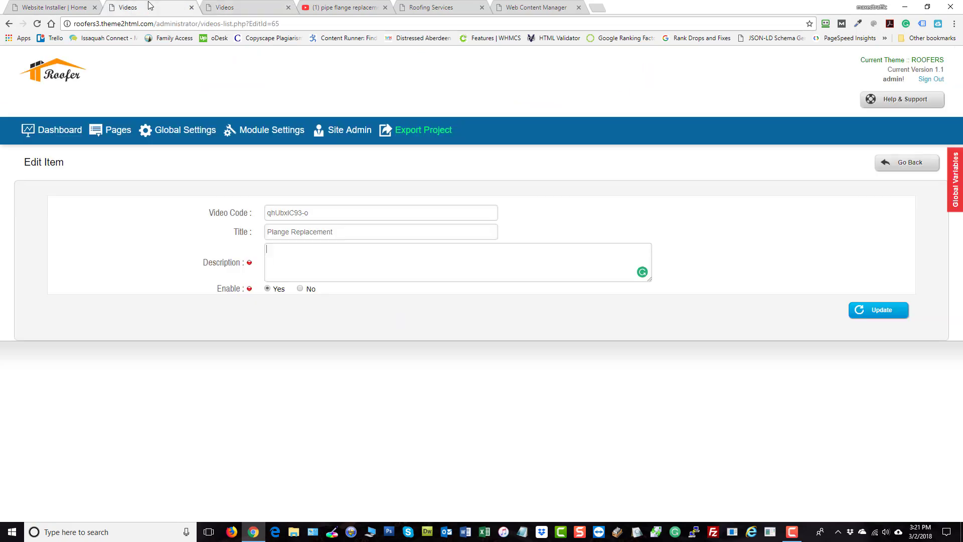
mouse_move(257, 135)
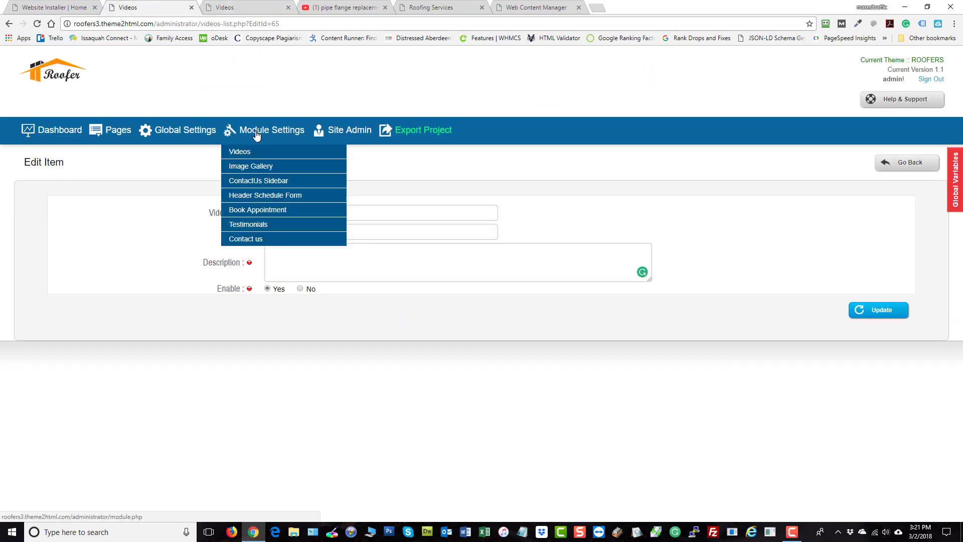
click(253, 166)
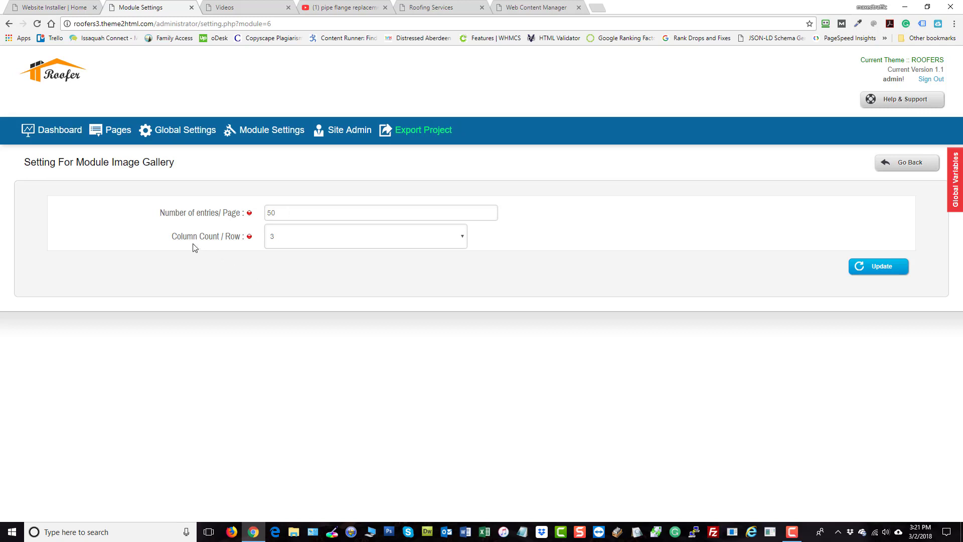
click(282, 240)
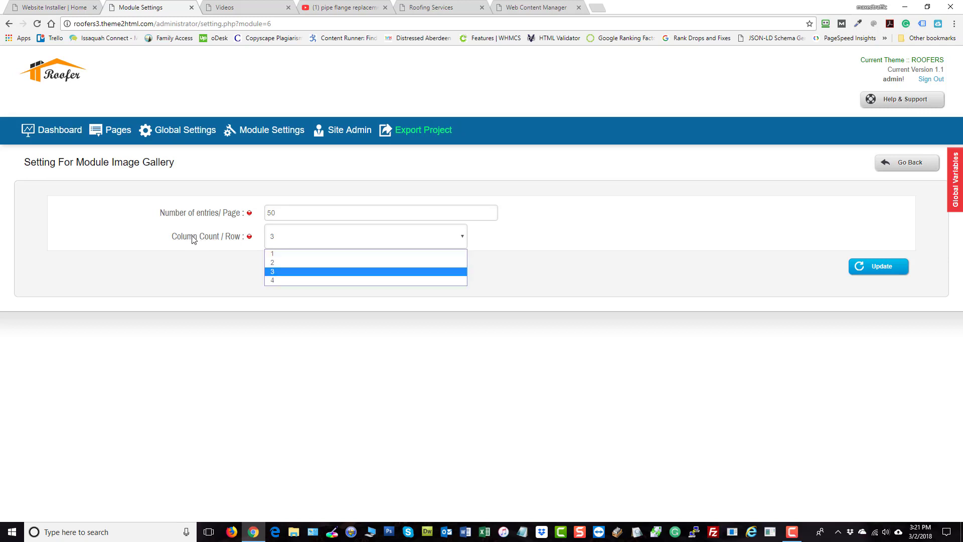
click(305, 242)
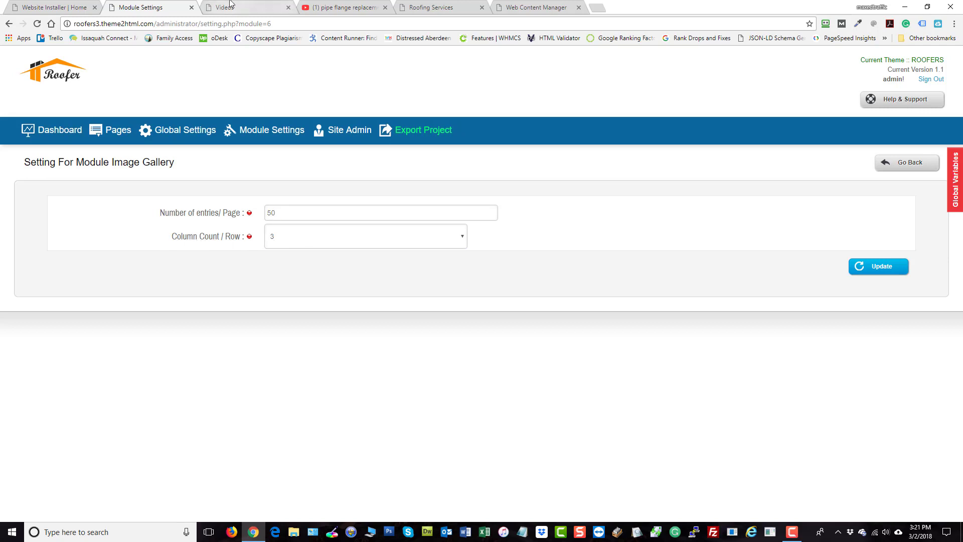
- Review the layout of the public Gallery page
click(395, 7)
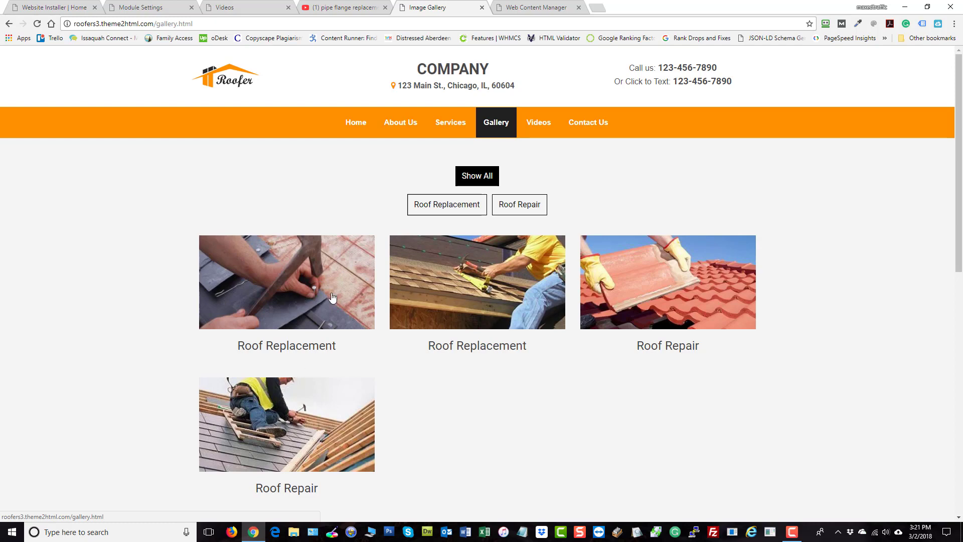
scroll(401, 203, down, 3)
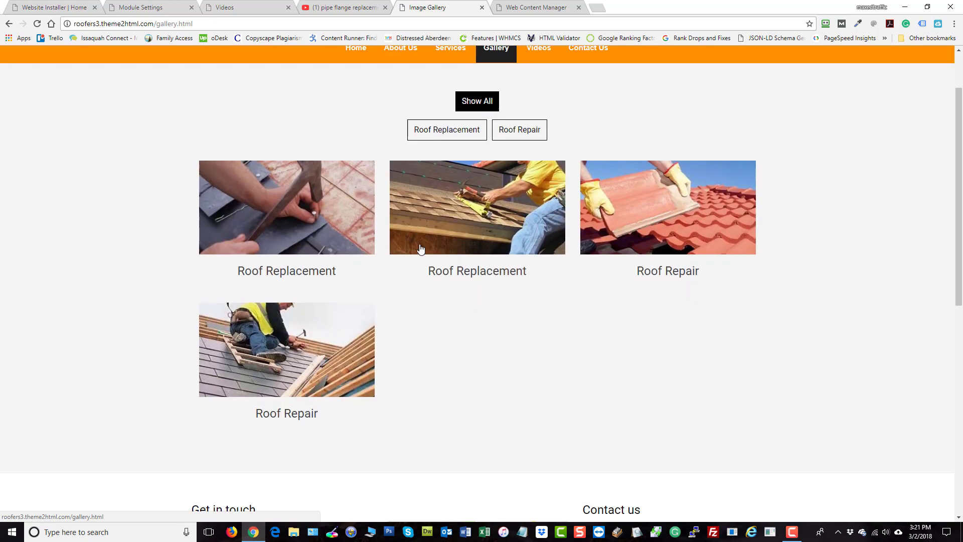
scroll(552, 190, down, 5)
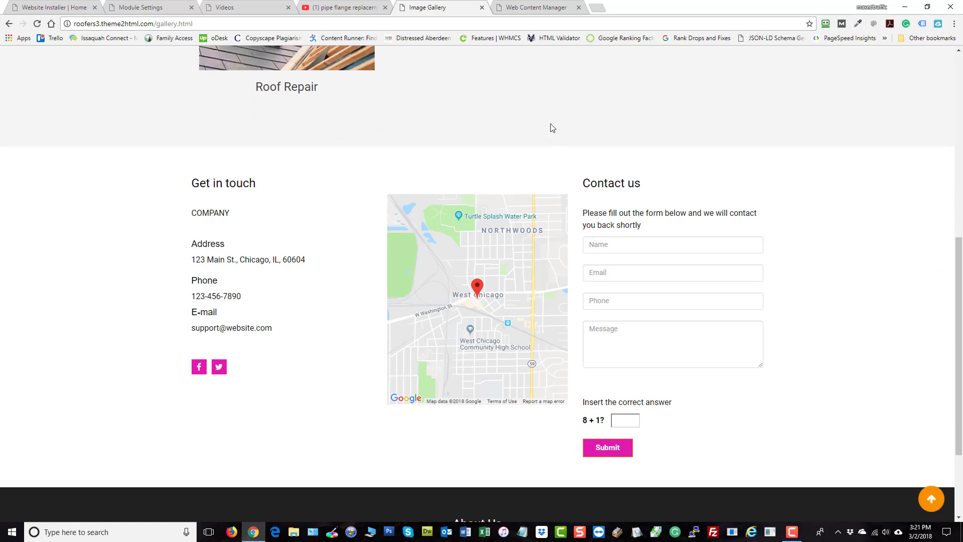
scroll(606, 126, up, 6)
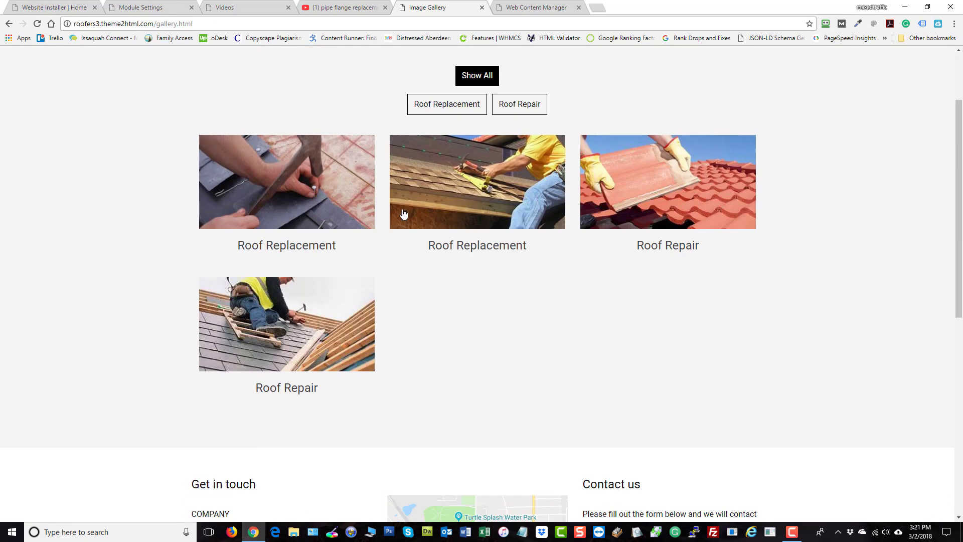
click(236, 7)
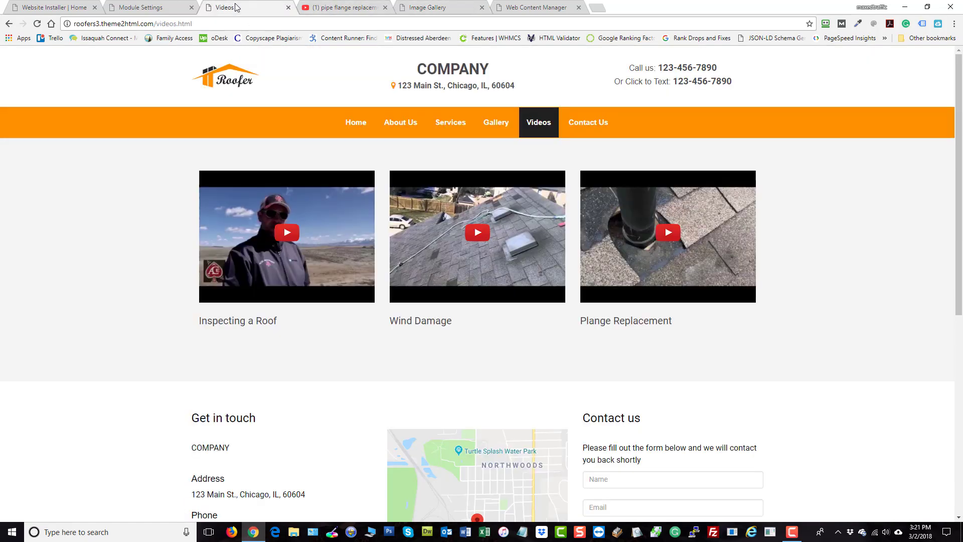
- Set the Image Gallery column count per row to 4 and update the module settings
click(134, 6)
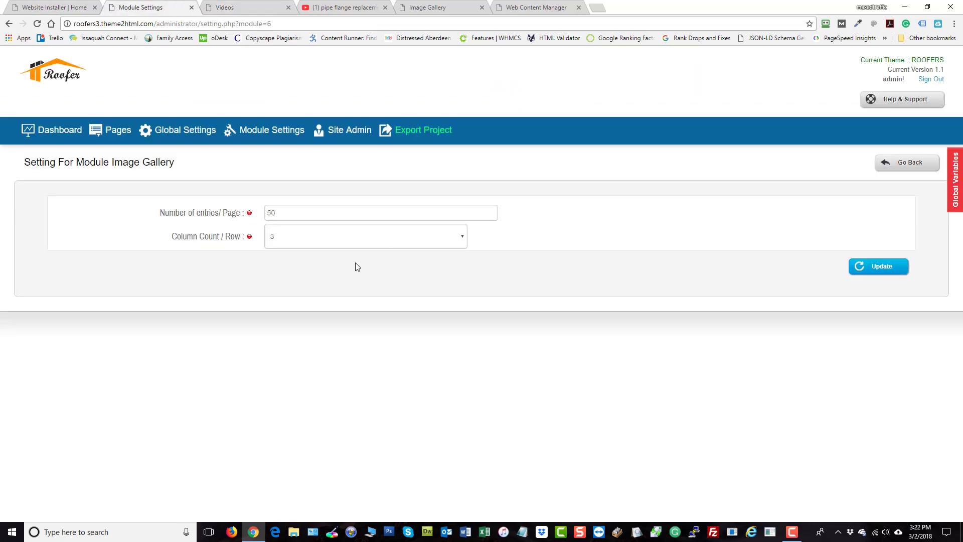
click(290, 237)
click(282, 277)
click(879, 273)
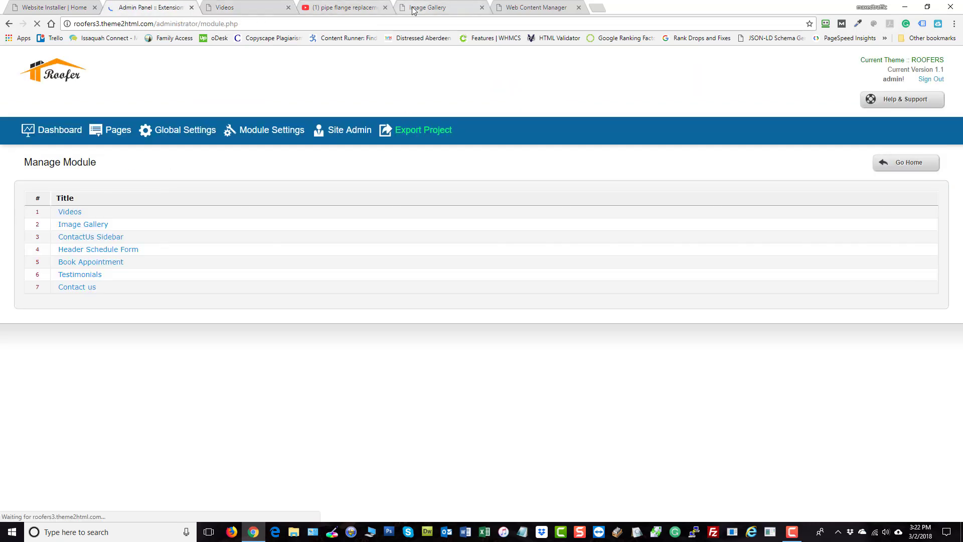
- Reload the public Gallery page and try the Roof Replacement, Roof Repair and Show All filters
click(413, 10)
key(F5)
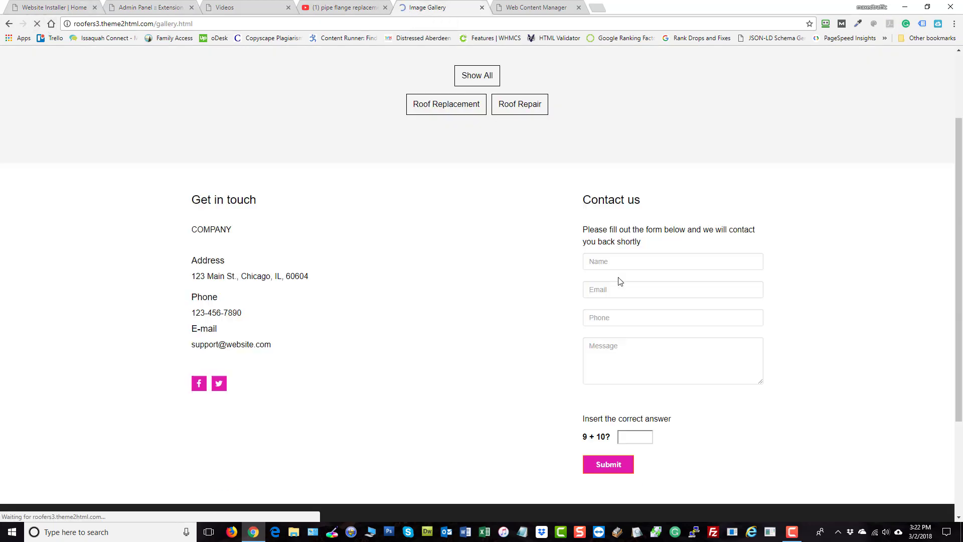
scroll(807, 279, up, 2)
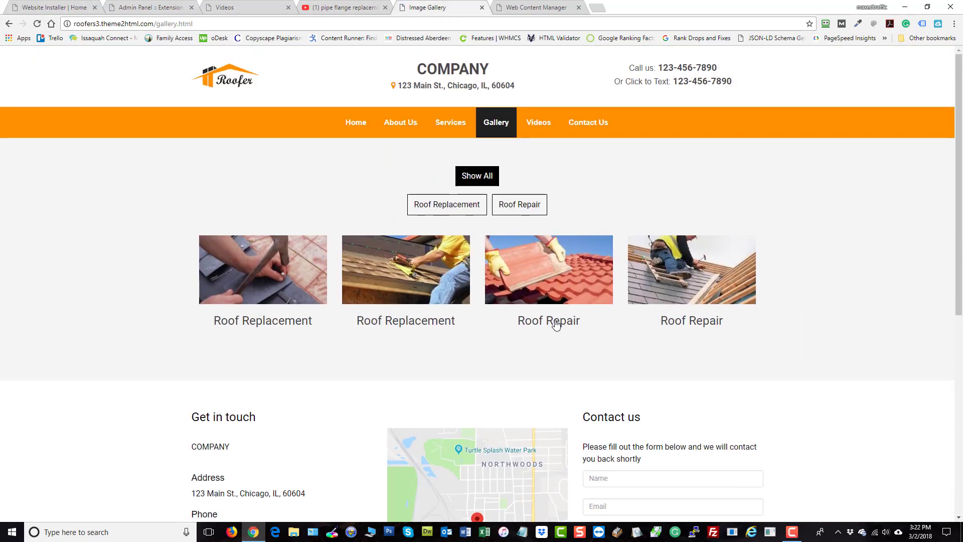
click(444, 215)
click(501, 211)
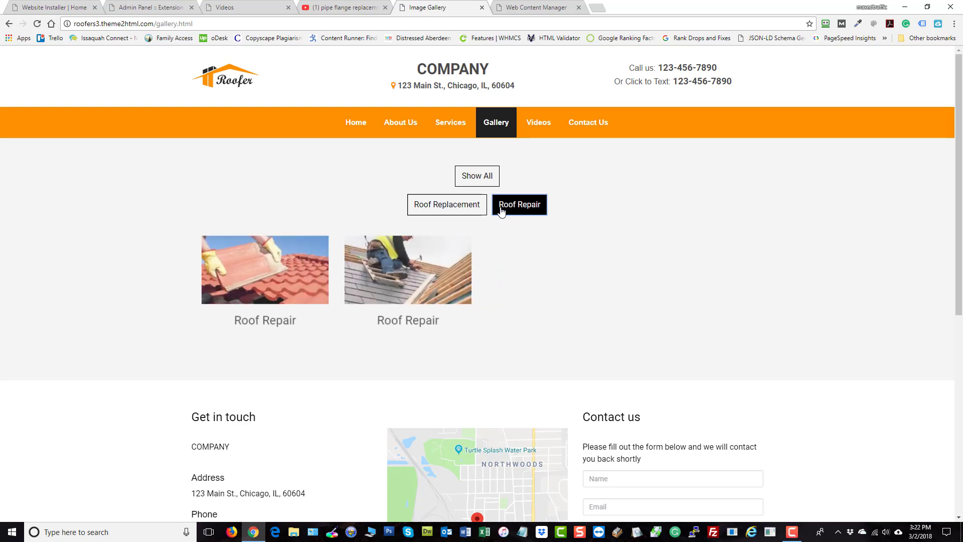
click(441, 204)
click(476, 179)
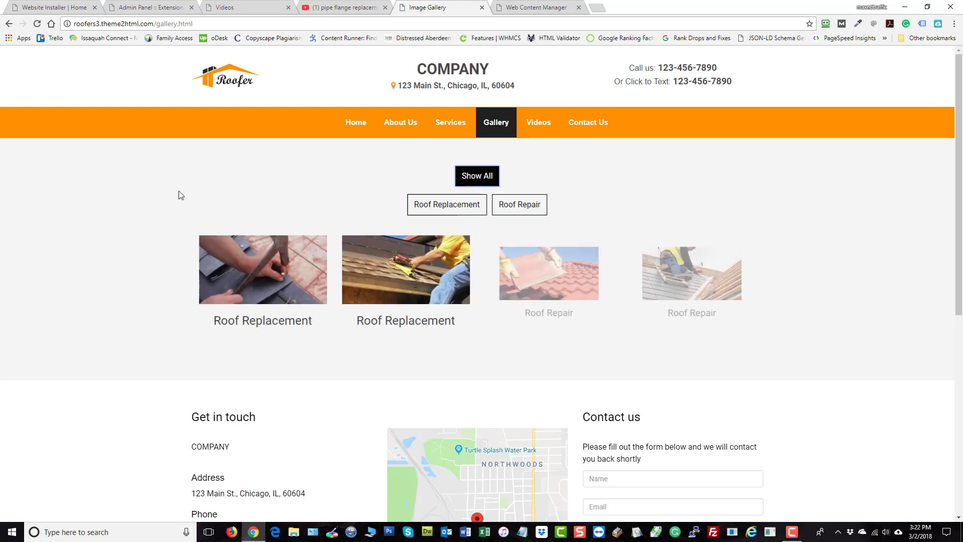
click(269, 6)
click(346, 7)
click(431, 7)
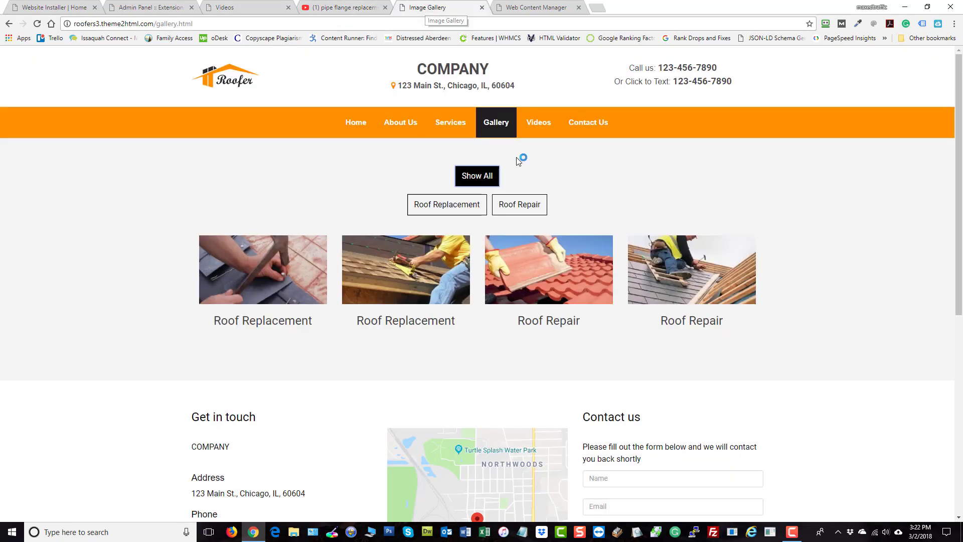
click(547, 7)
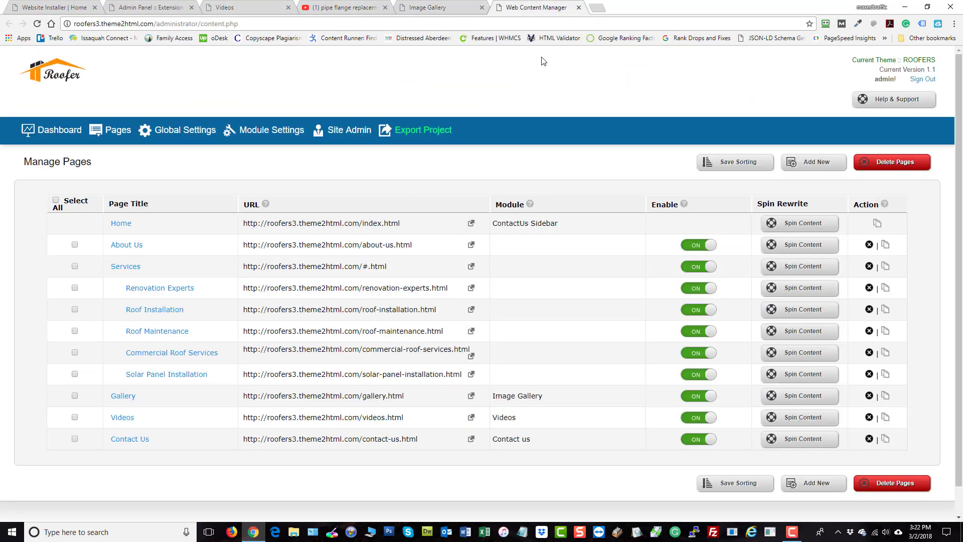
click(150, 6)
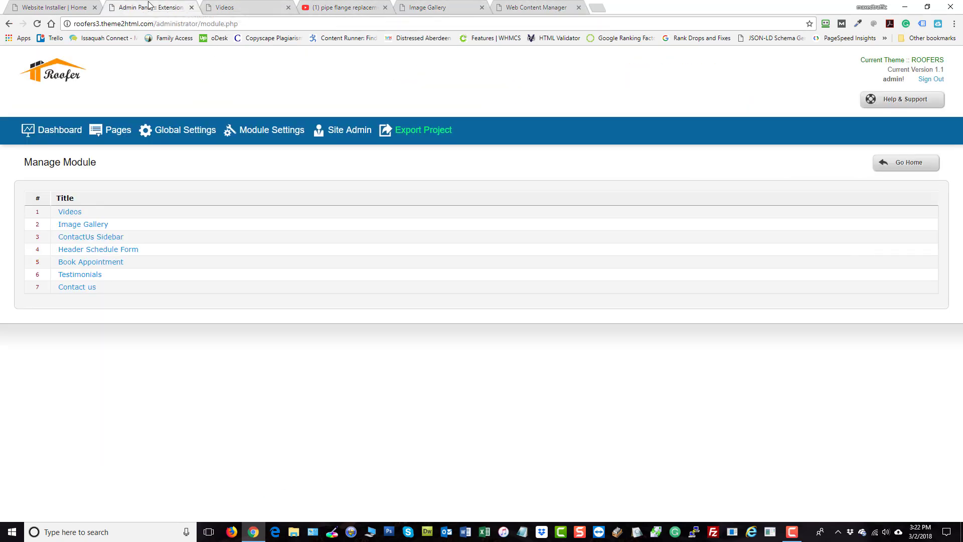
click(226, 10)
click(148, 8)
click(412, 9)
click(366, 5)
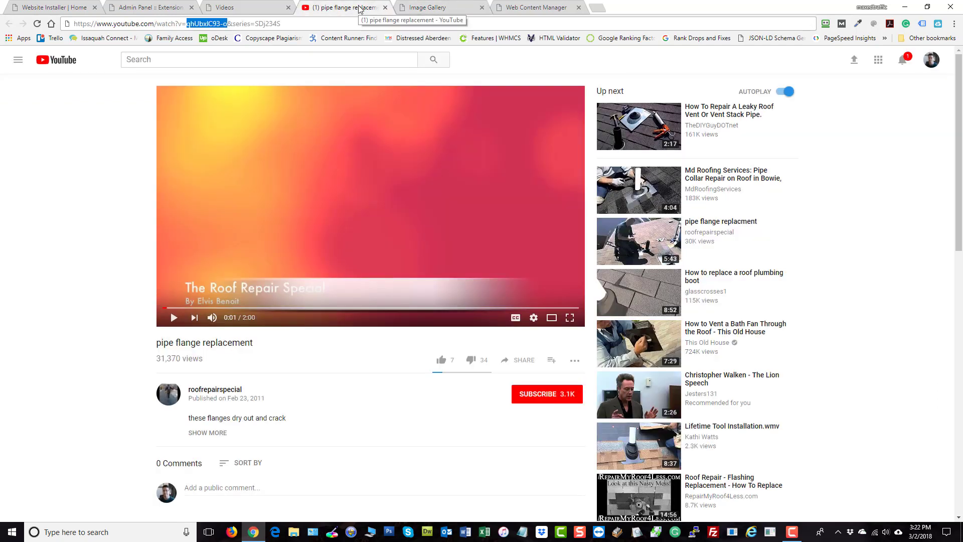
- Close the YouTube, Image Gallery and Web Content Manager browser tabs
click(385, 7)
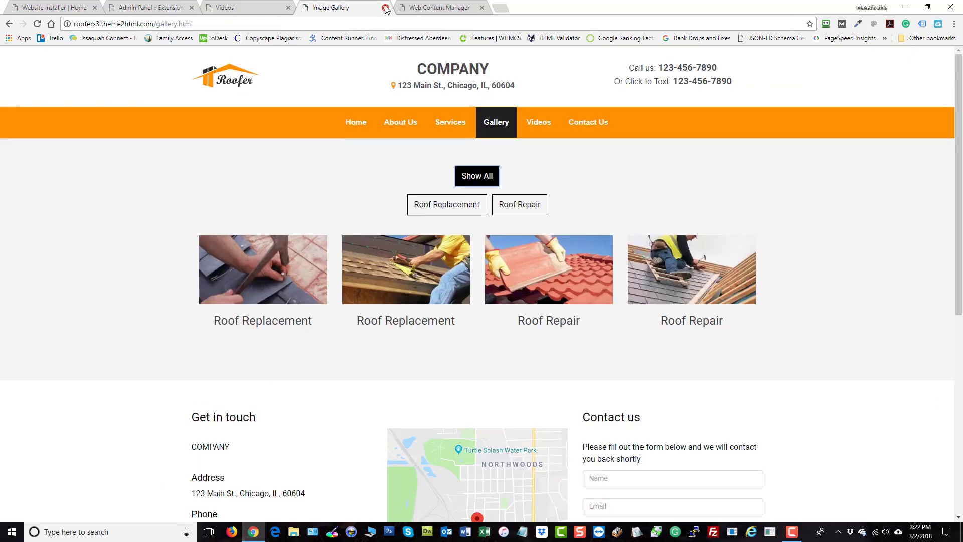
click(385, 8)
click(385, 8)
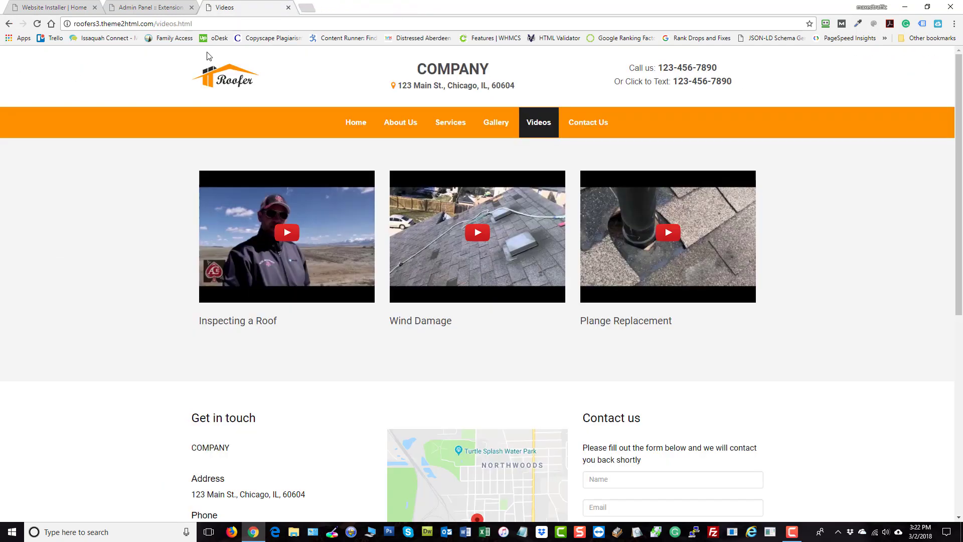
- Open the Image Gallery module settings, set the column count per row to 3 and update
click(153, 8)
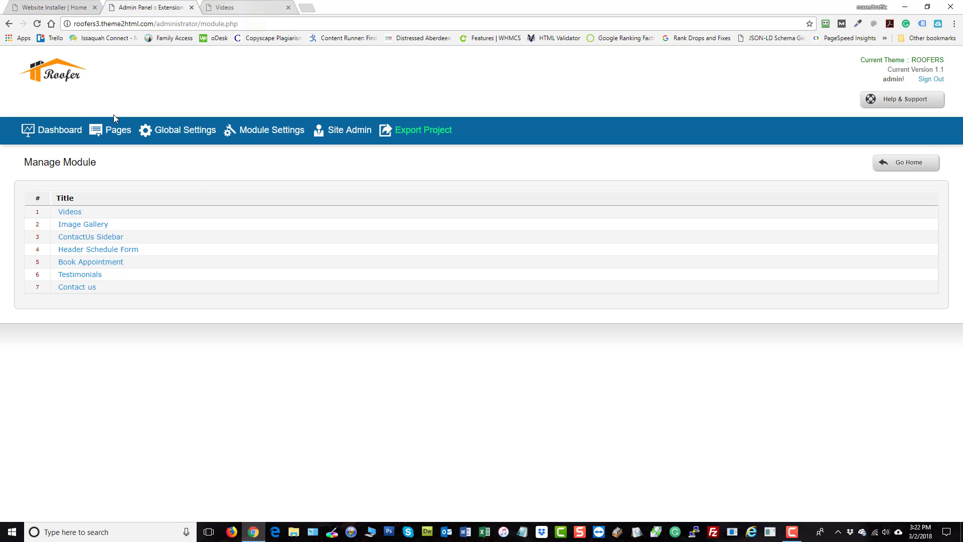
click(68, 213)
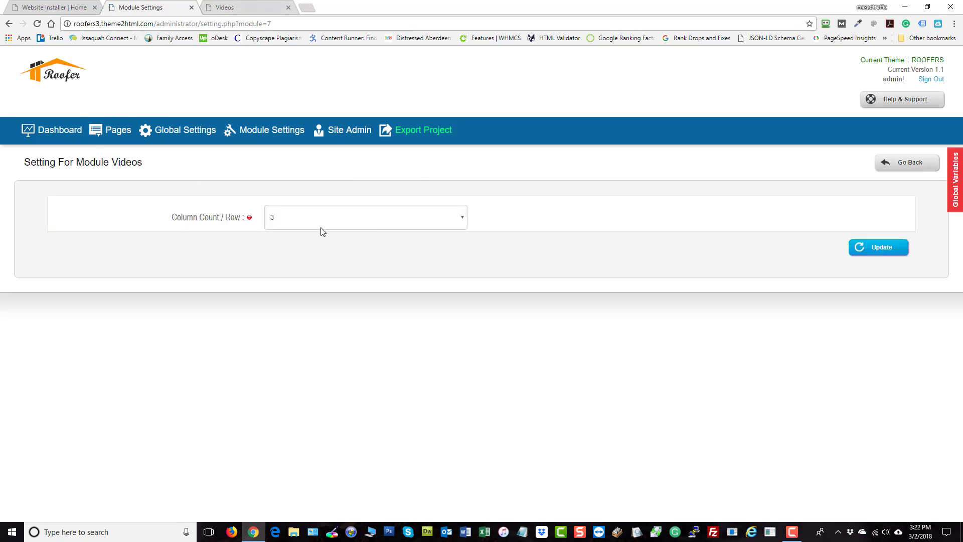
mouse_move(270, 131)
click(233, 168)
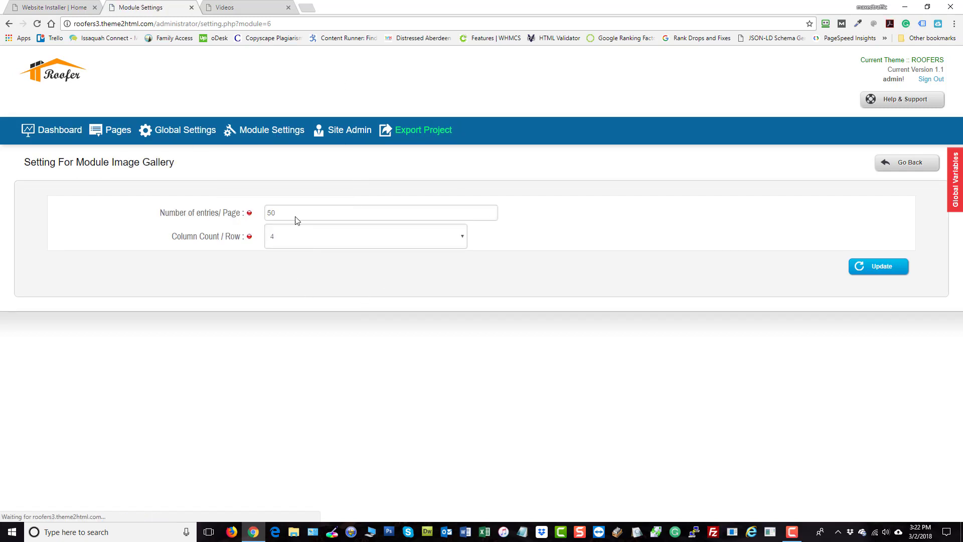
click(294, 239)
click(281, 272)
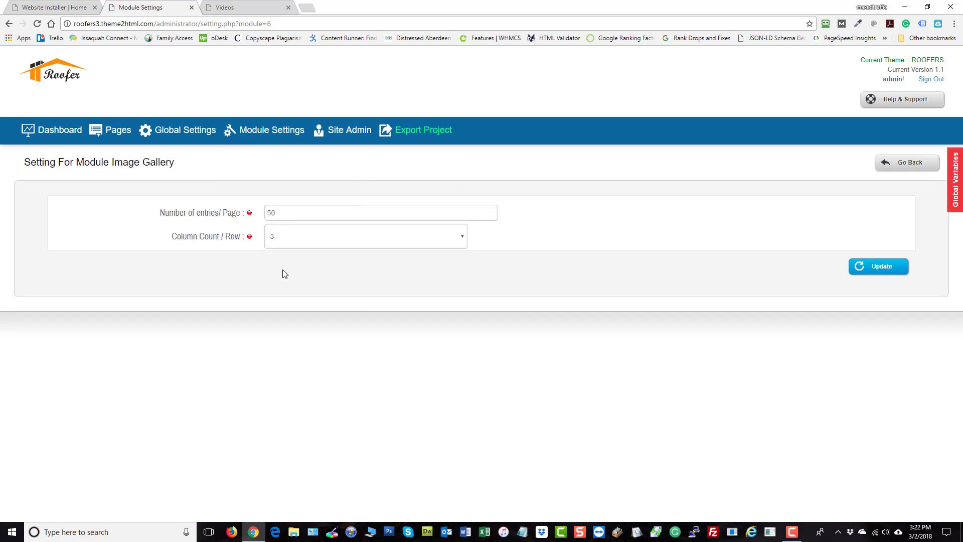
click(860, 260)
- Open the Videos module settings, set the column count per row to 1 and update
mouse_move(251, 131)
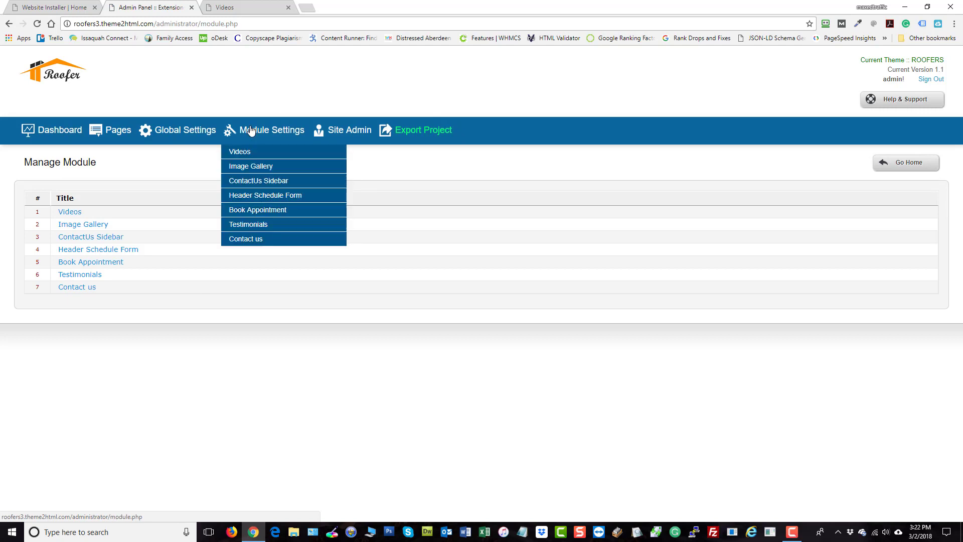
click(239, 152)
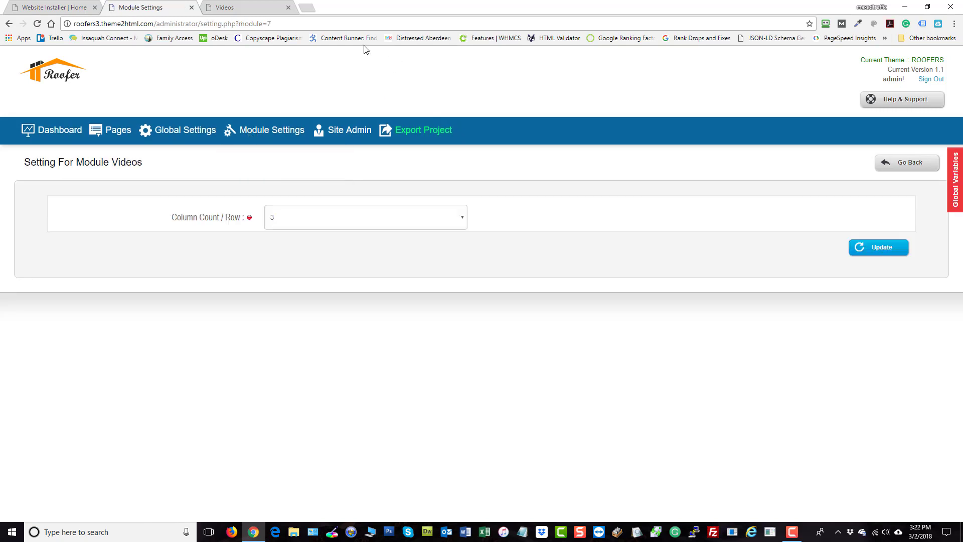
click(297, 220)
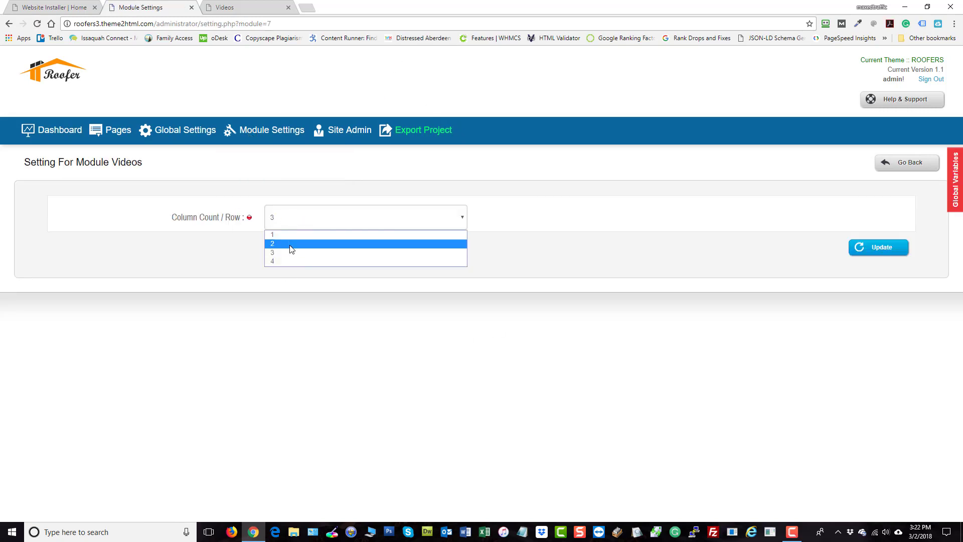
click(293, 231)
click(889, 252)
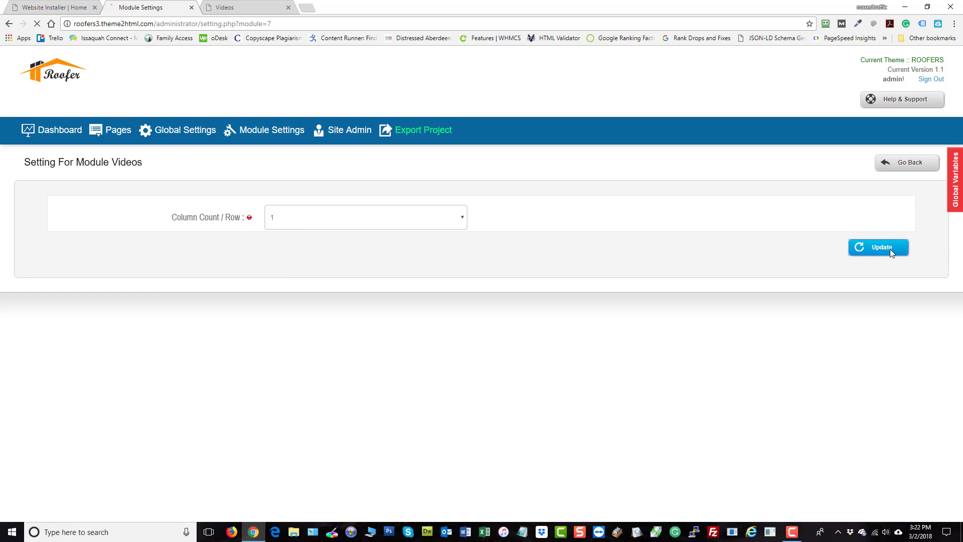
- Reload the public Videos page and scroll through the video list back to the top
click(235, 8)
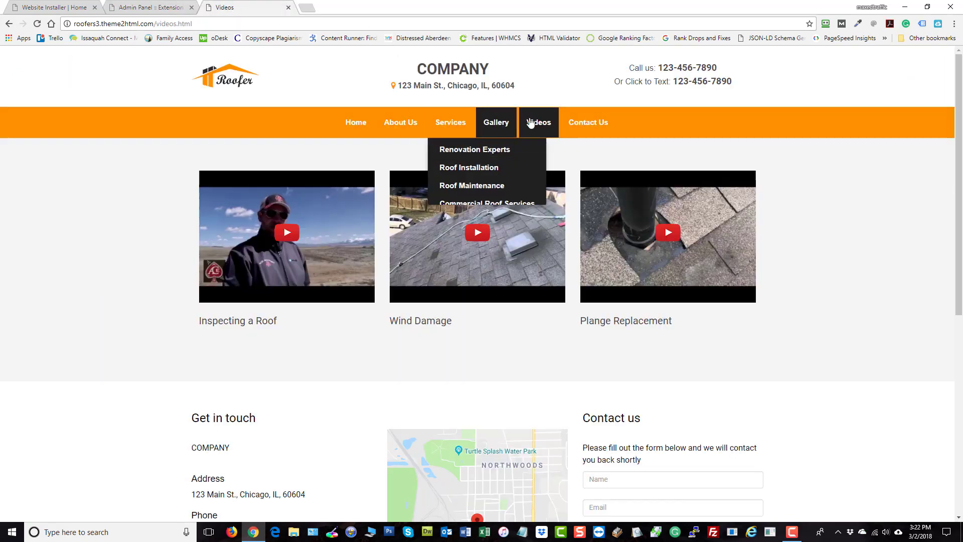
click(551, 122)
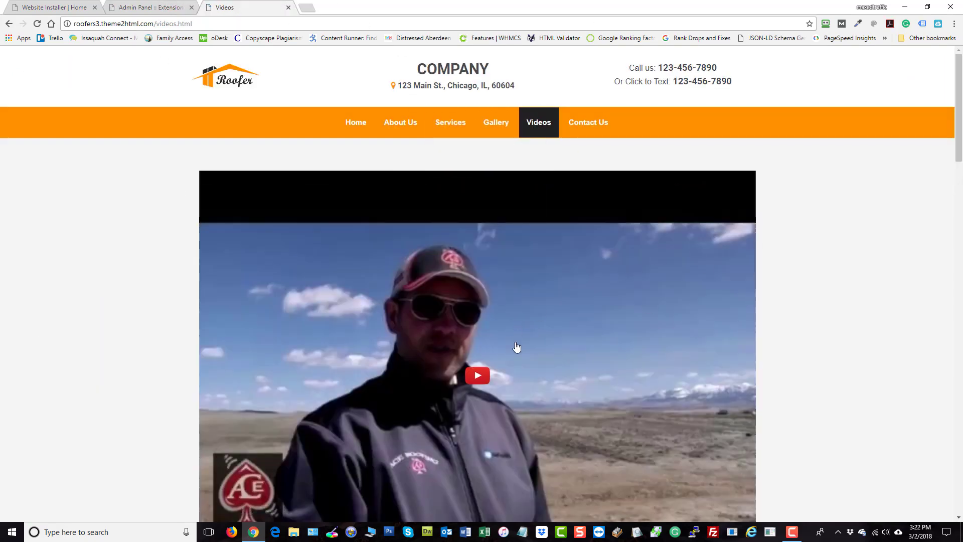
scroll(516, 346, down, 2)
scroll(535, 235, down, 6)
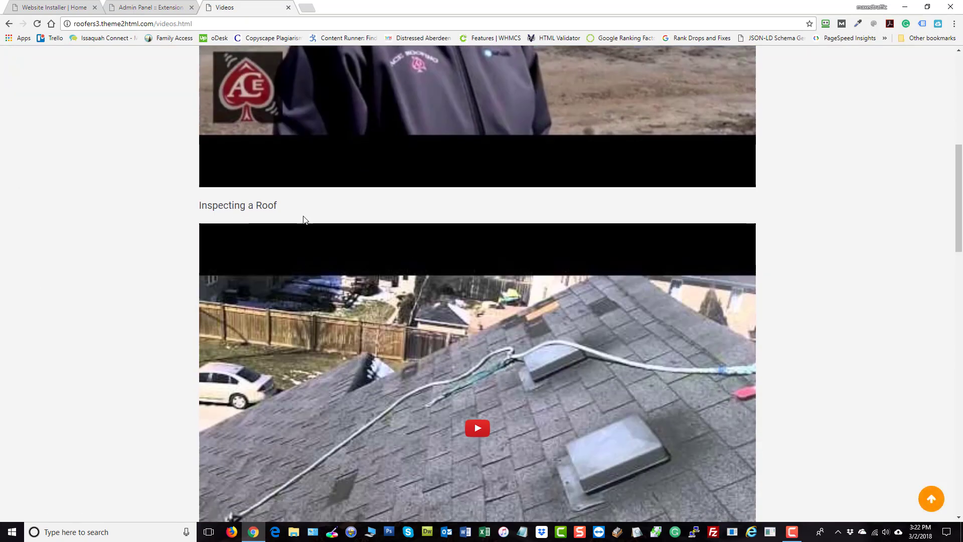
scroll(549, 331, down, 2)
scroll(561, 282, down, 5)
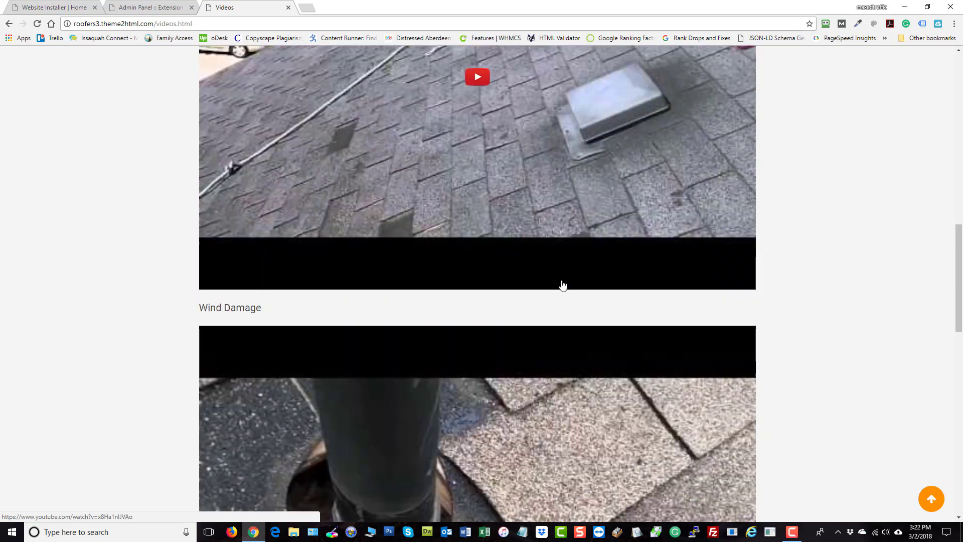
scroll(562, 284, down, 2)
scroll(491, 351, down, 3)
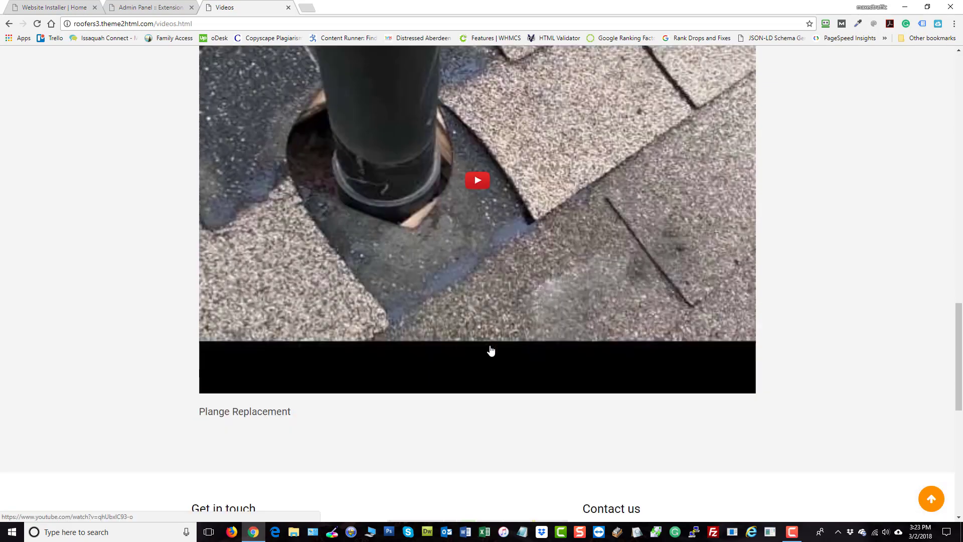
scroll(490, 351, down, 1)
scroll(855, 337, up, 1)
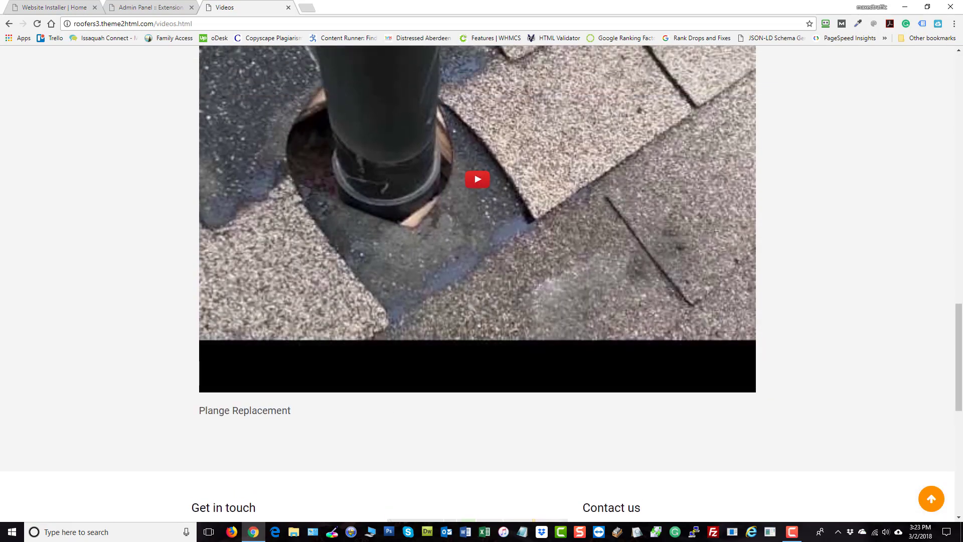
click(925, 489)
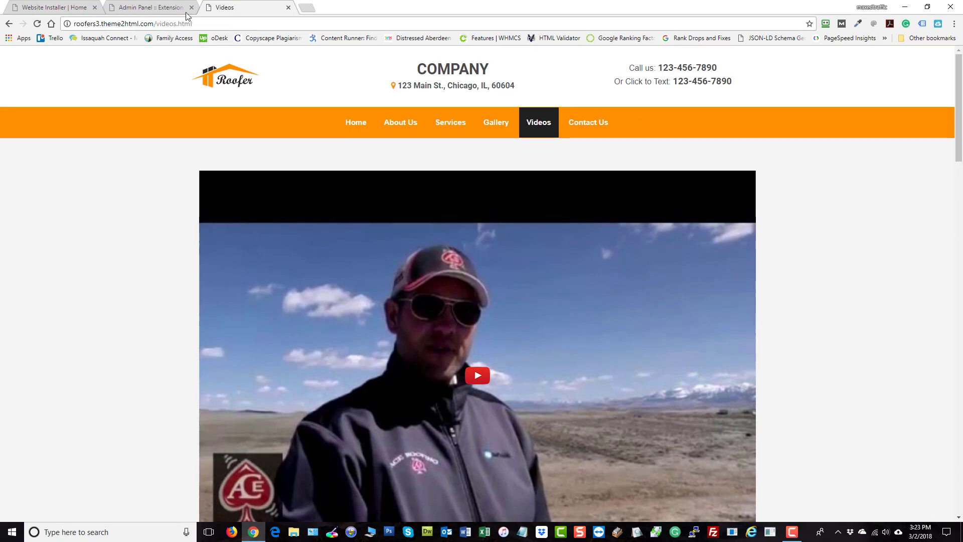
- Set the Videos module column count per row back to 3, update, and reload the public Videos page
click(171, 7)
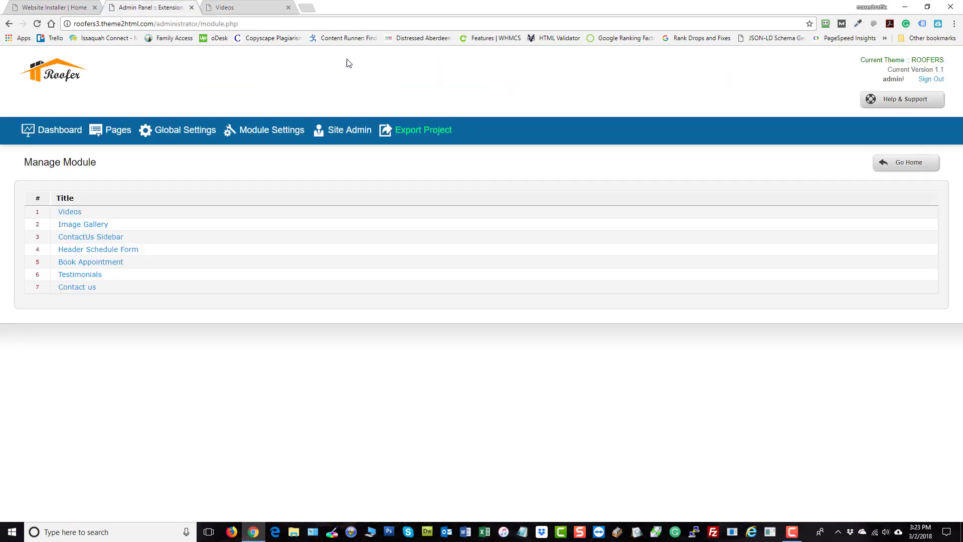
click(65, 212)
click(294, 224)
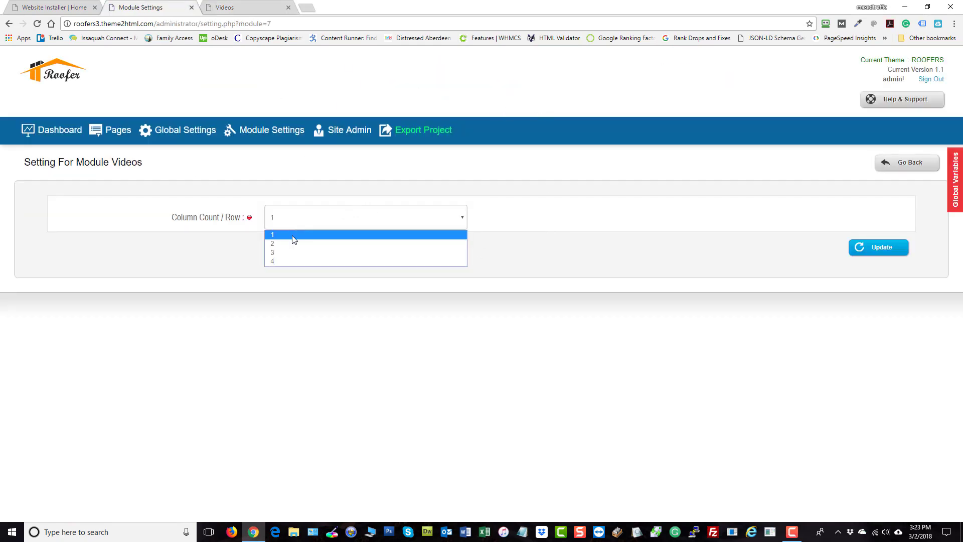
click(289, 252)
click(897, 249)
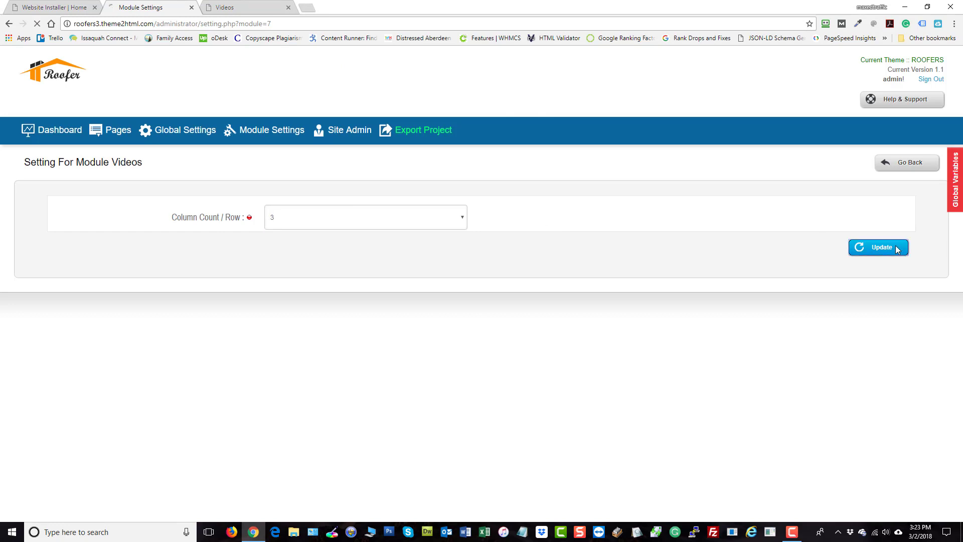
click(223, 7)
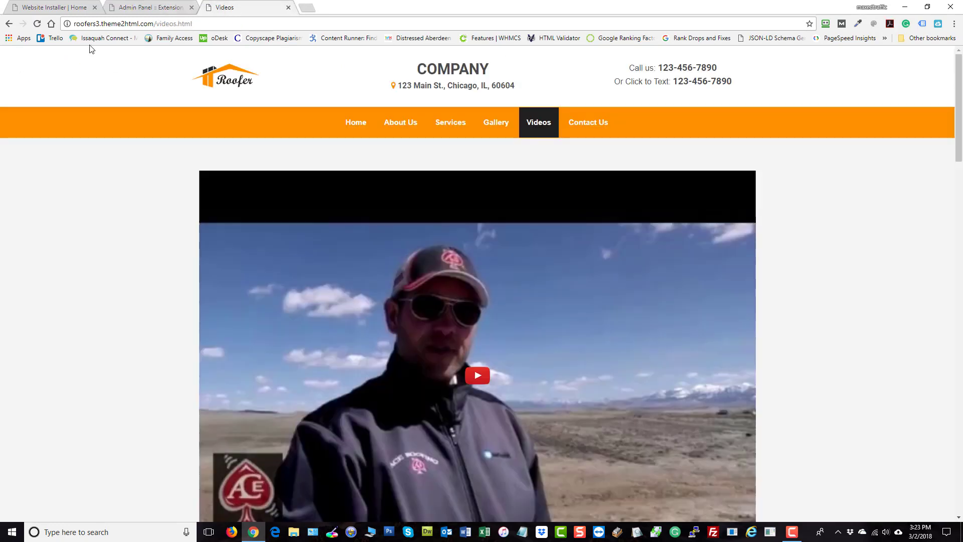
click(36, 23)
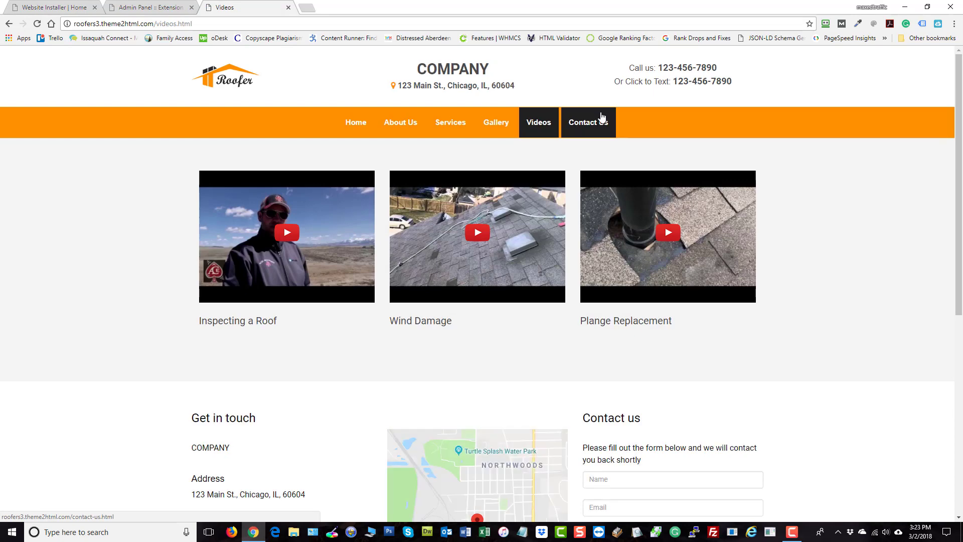
- Open the ContactUs Sidebar module settings and append a colon to the form top description
click(143, 7)
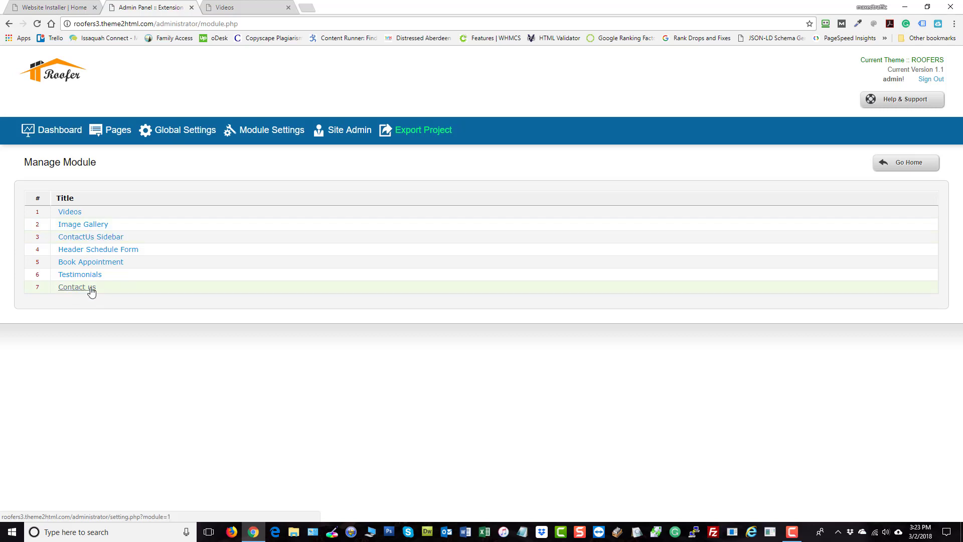
click(98, 240)
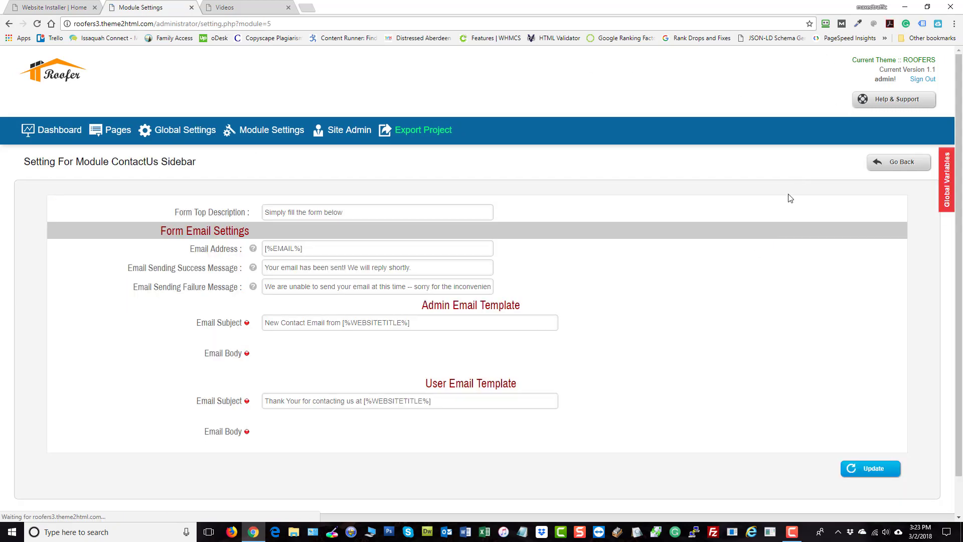
scroll(415, 272, down, 2)
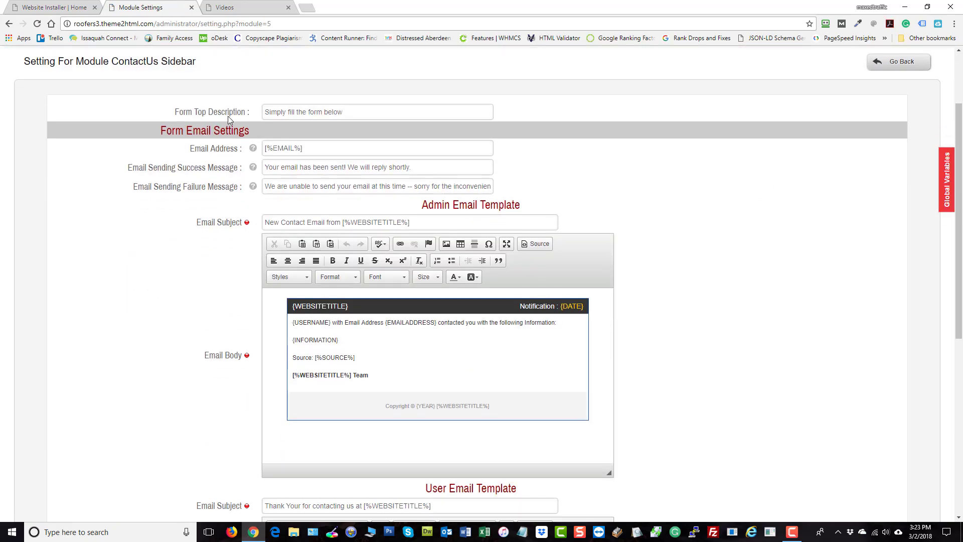
click(362, 115)
text(:)
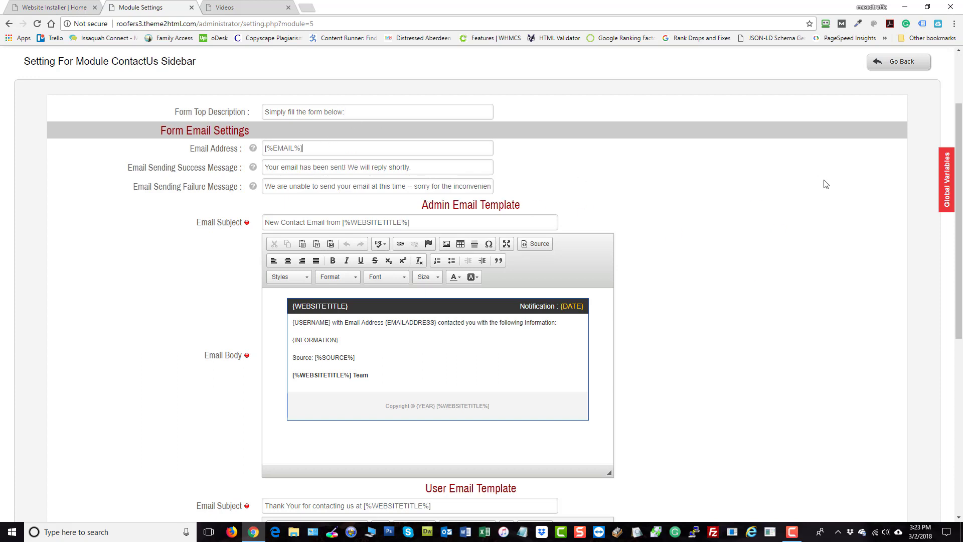
- Examine the contact form's email address and message settings, then open the public Contact Us page
click(316, 148)
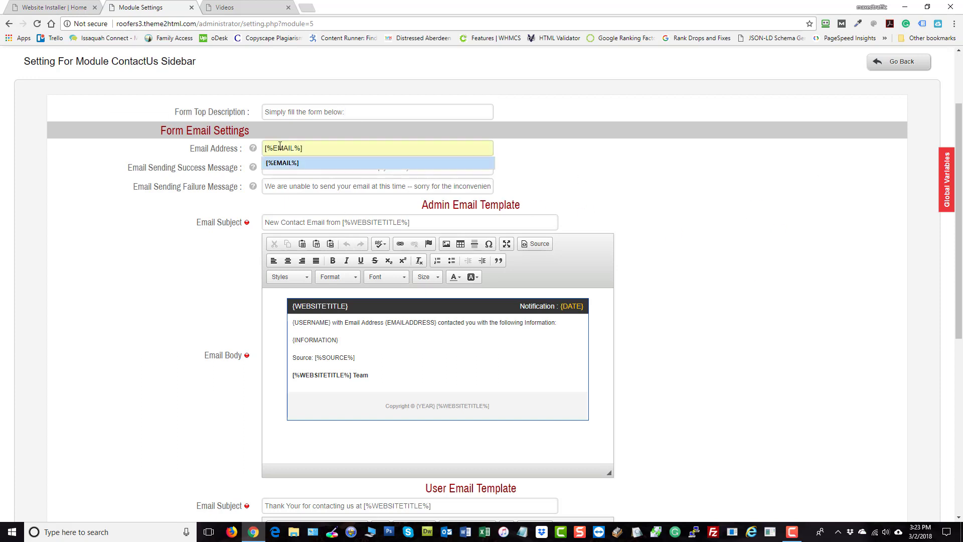
click(787, 237)
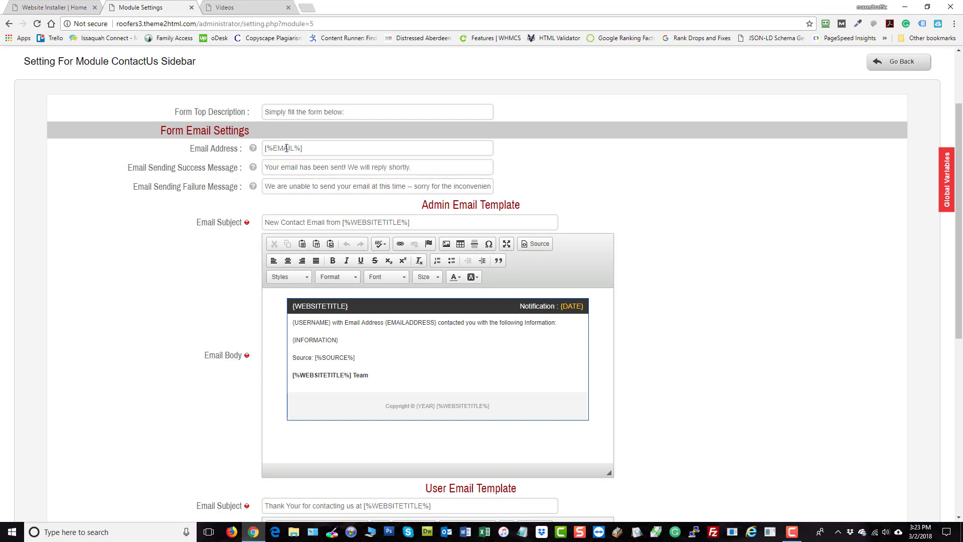
scroll(652, 353, down, 2)
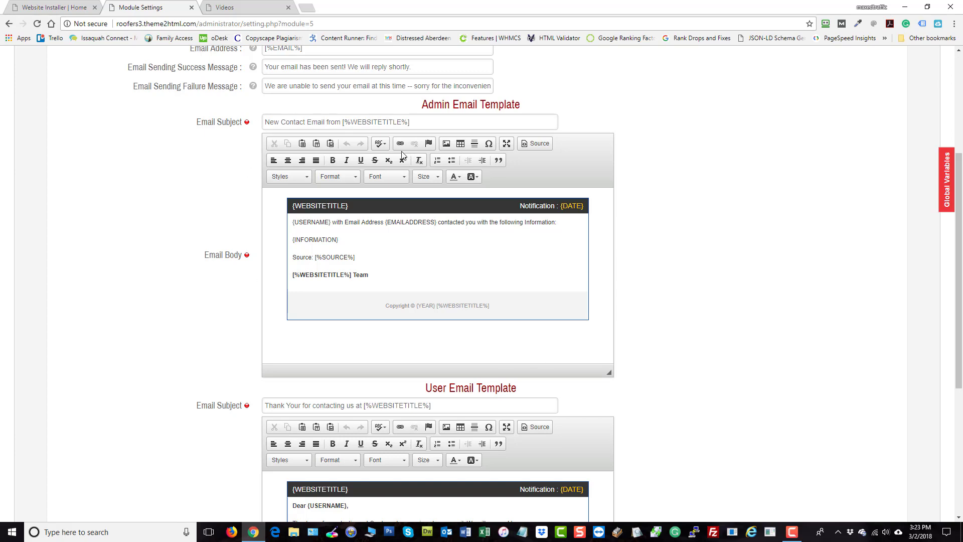
scroll(704, 281, up, 4)
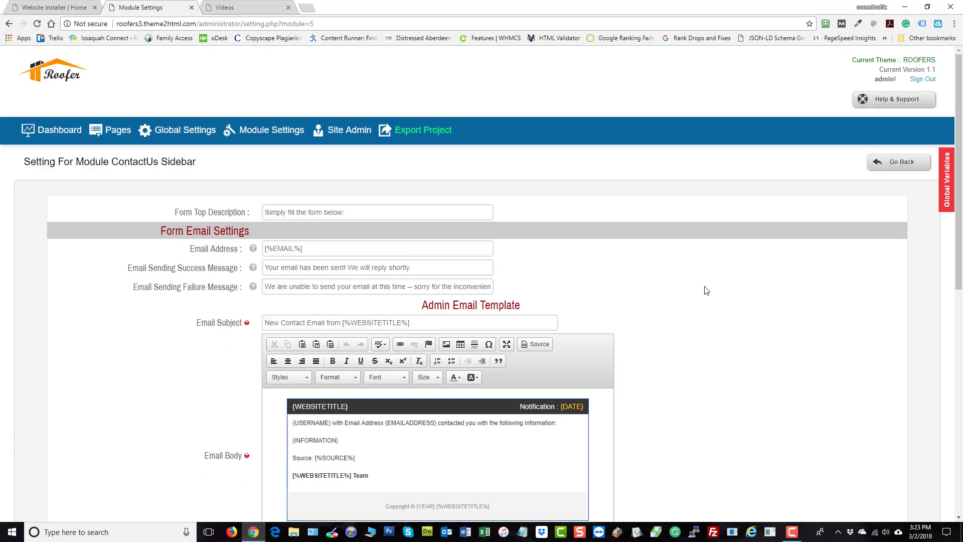
scroll(706, 294, down, 3)
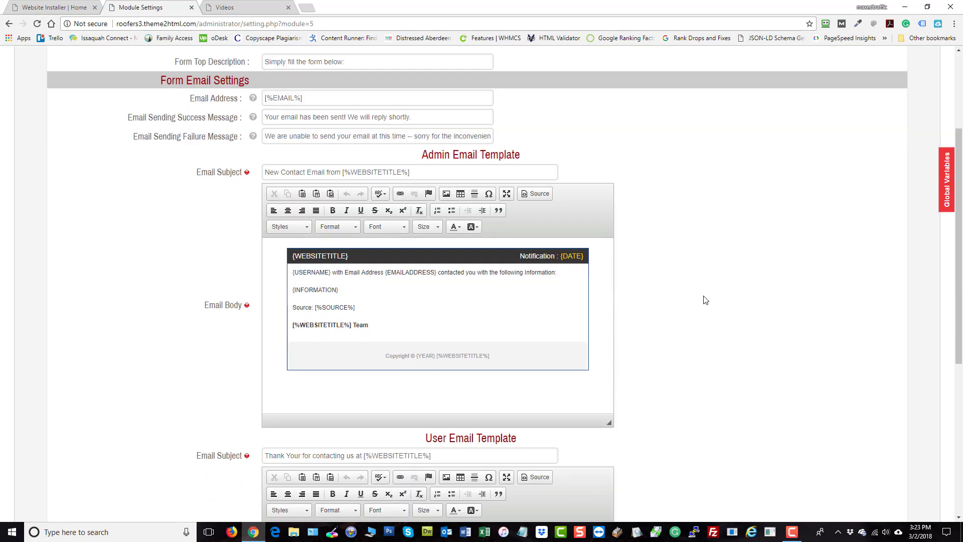
click(232, 4)
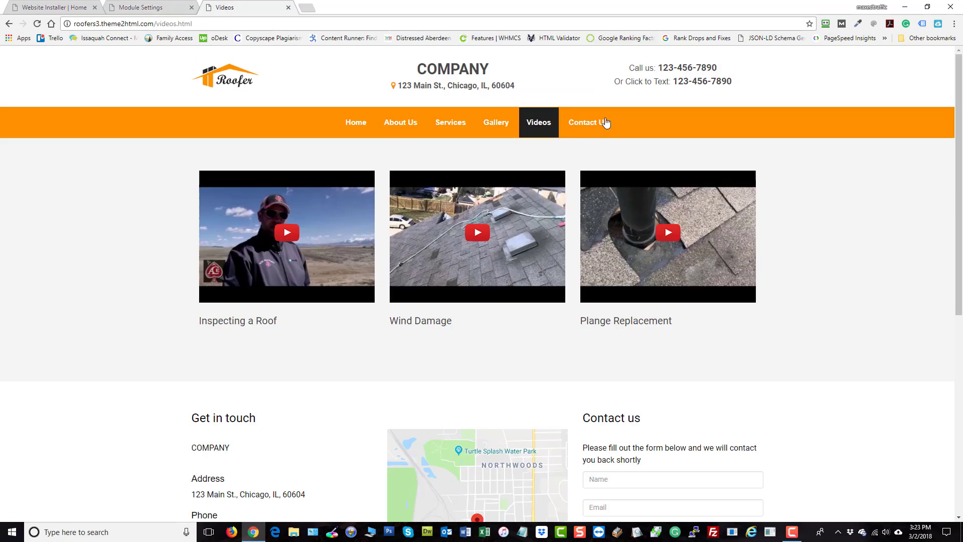
click(581, 129)
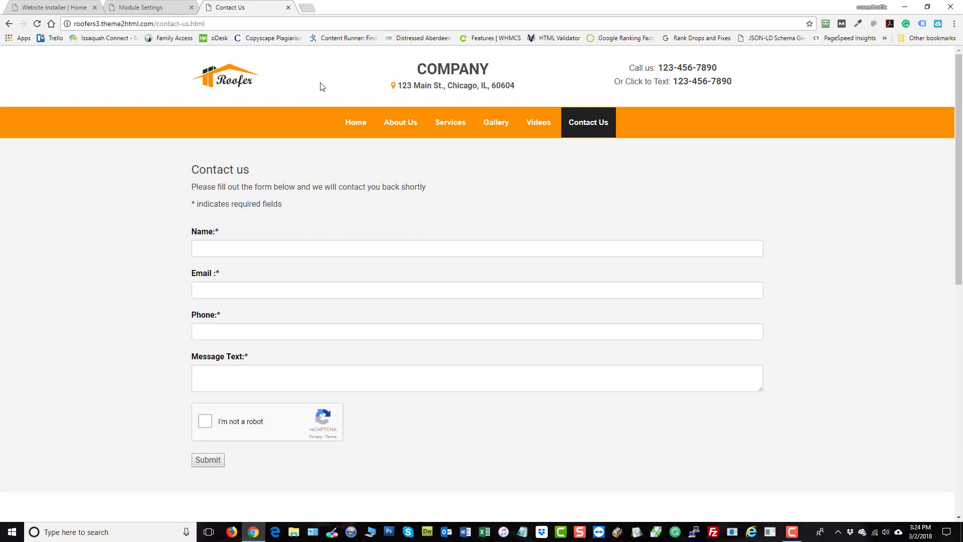
- Review the admin and user email templates in the ContactUs Sidebar settings against the public Contact Us page
click(145, 7)
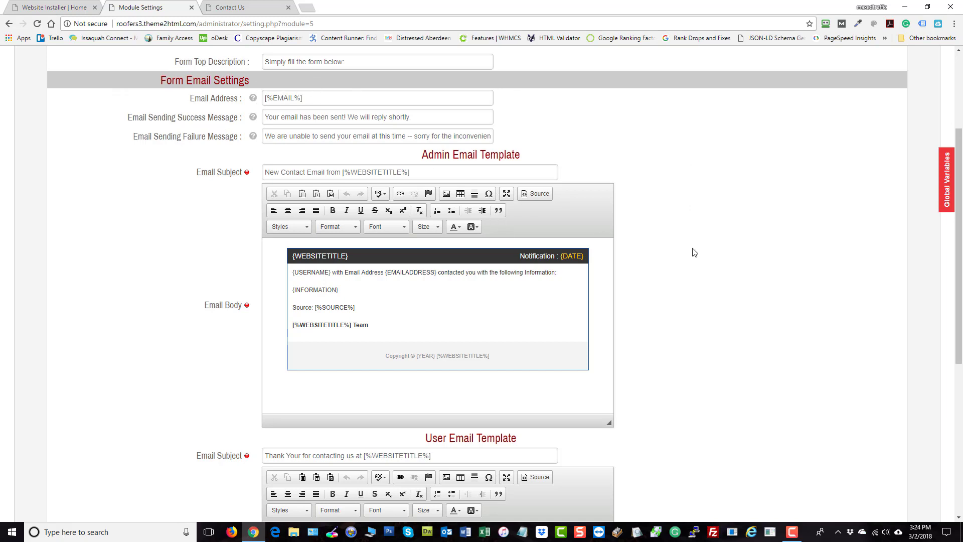
scroll(289, 85, down, 1)
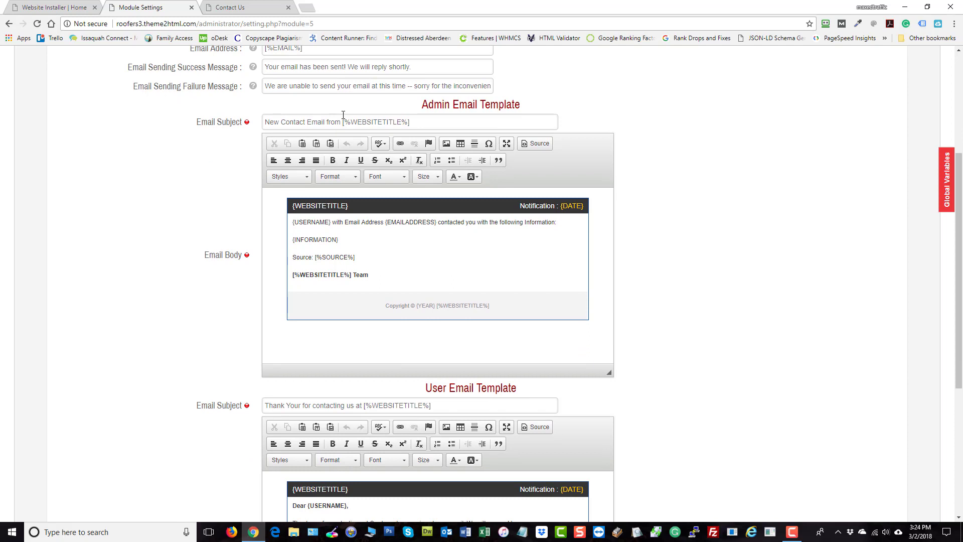
click(362, 222)
scroll(332, 150, down, 2)
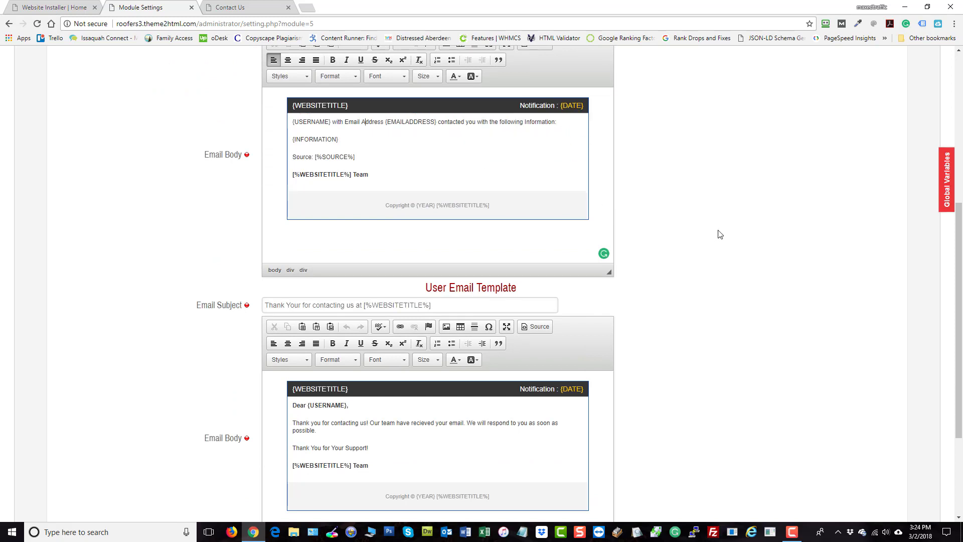
scroll(719, 234, down, 3)
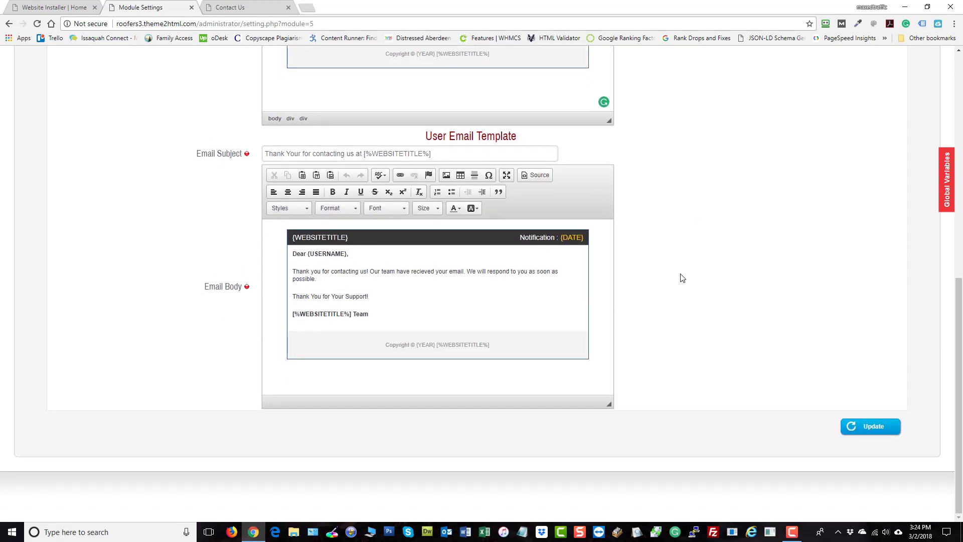
click(235, 8)
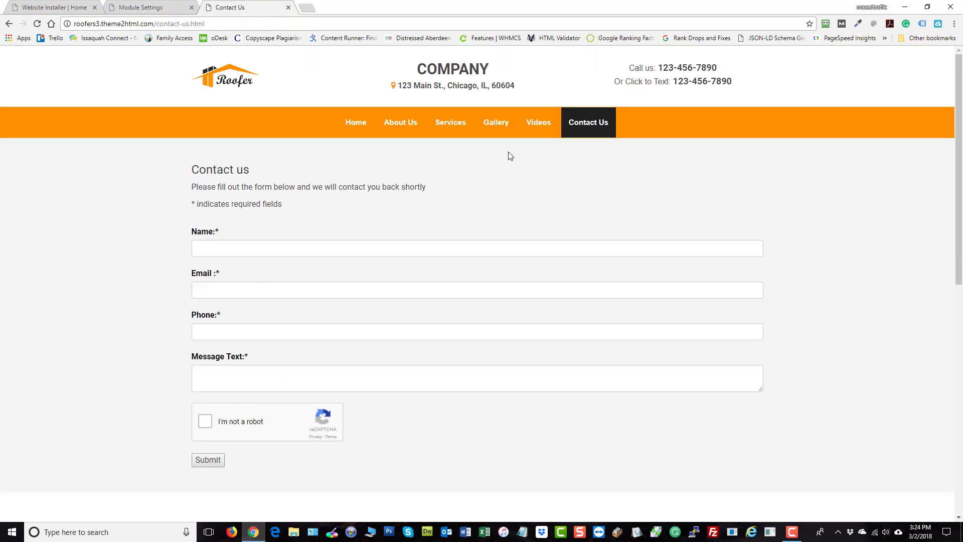
click(137, 7)
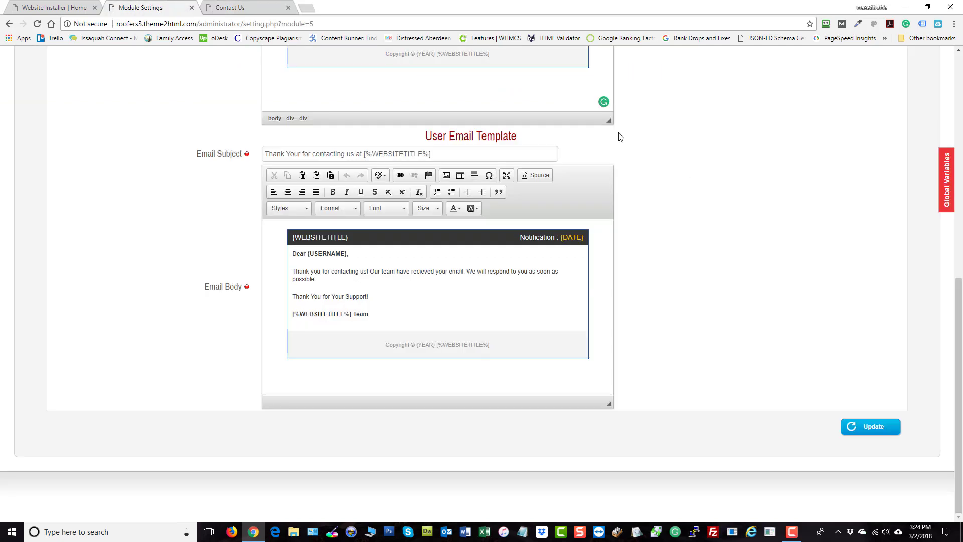
scroll(620, 137, up, 2)
scroll(666, 254, down, 2)
scroll(850, 415, up, 10)
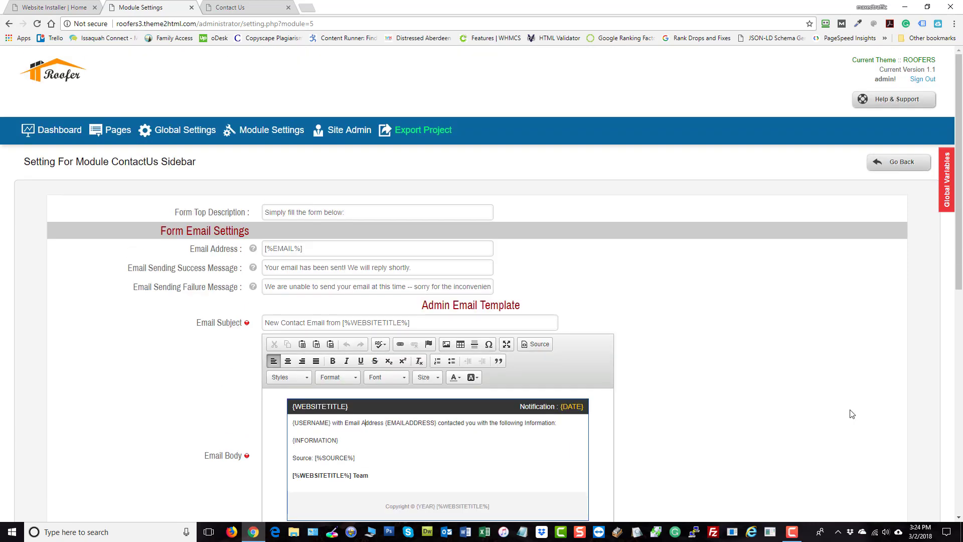
mouse_move(271, 131)
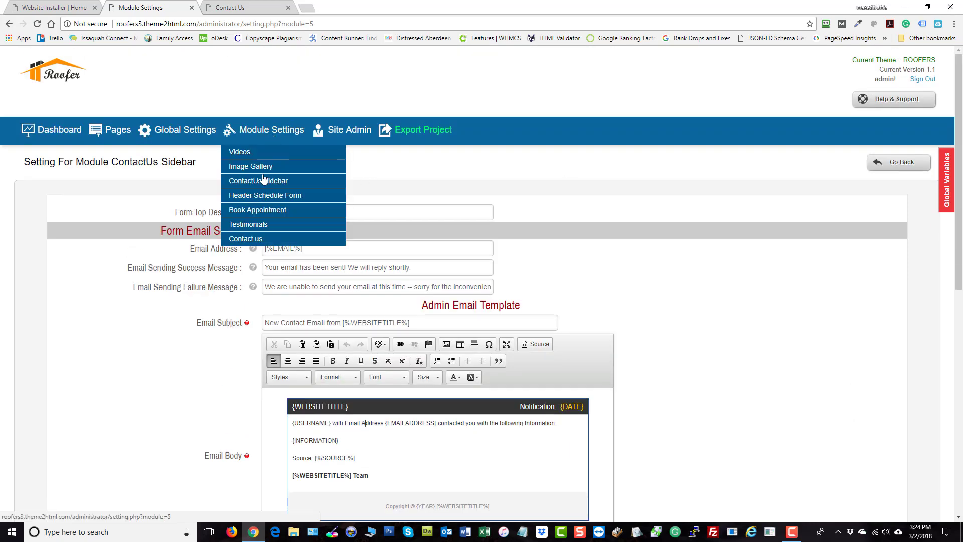
- Open the Contact us module settings and follow the Google Recaptcha registration link from the key help tips
click(244, 240)
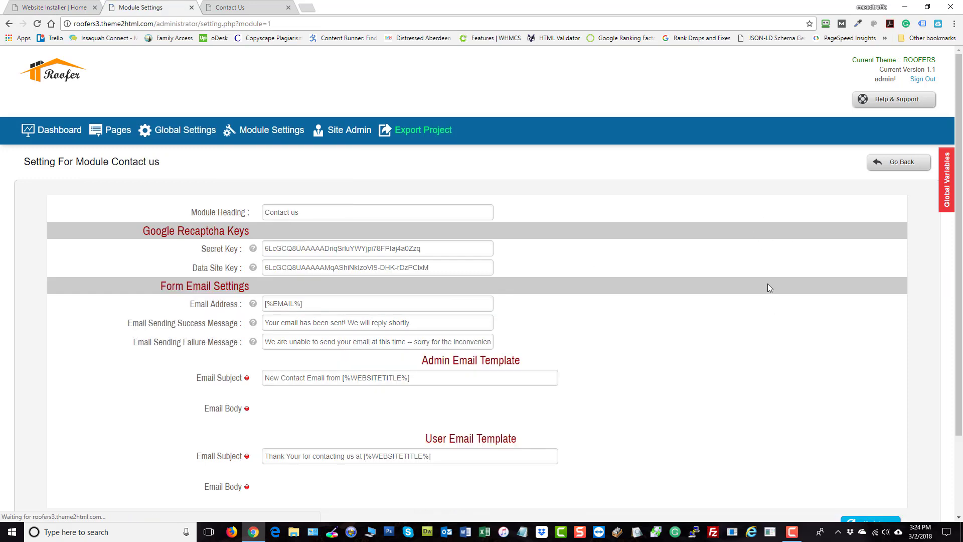
scroll(717, 287, down, 3)
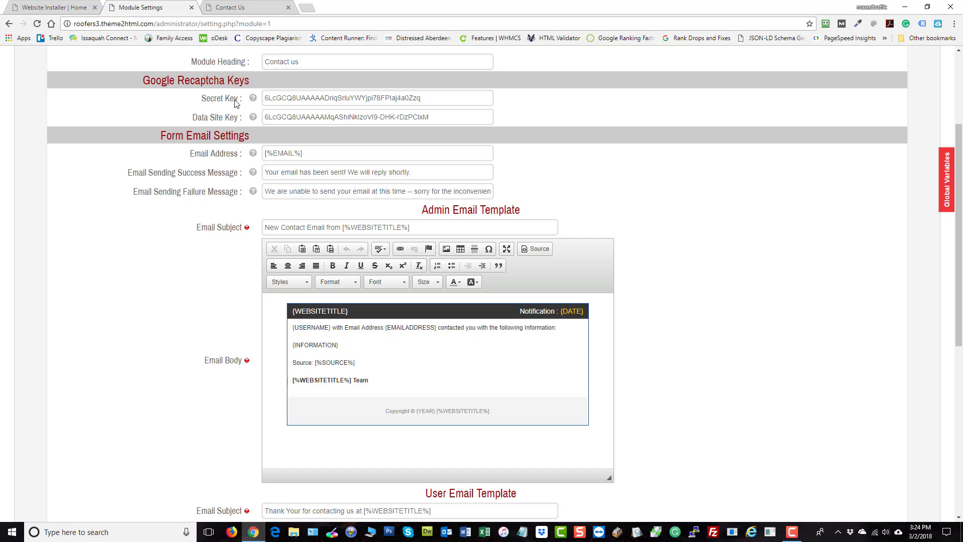
mouse_move(252, 100)
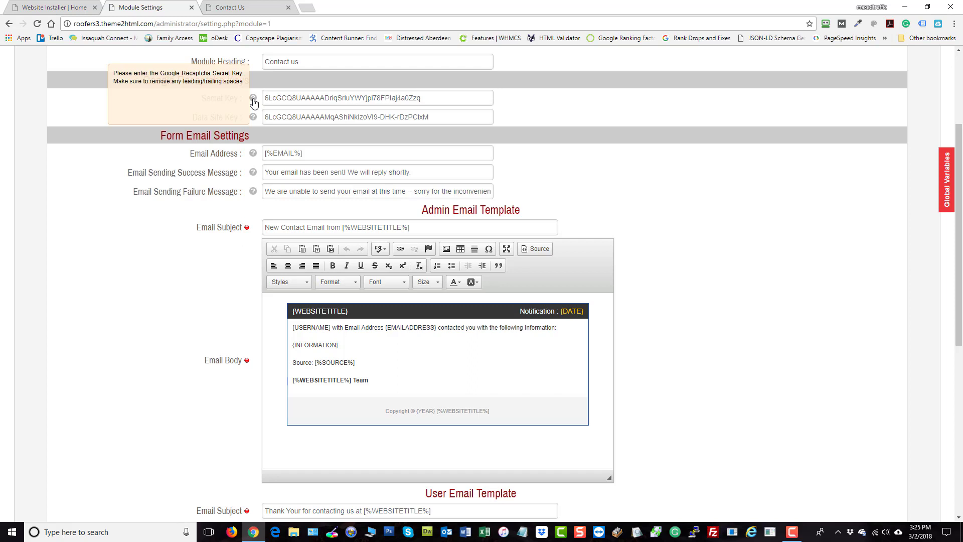
mouse_move(252, 121)
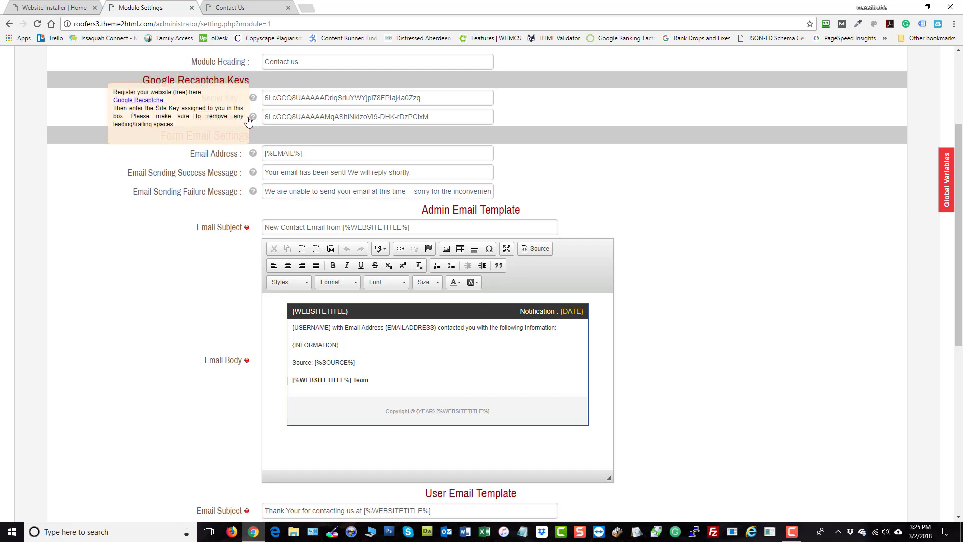
click(141, 101)
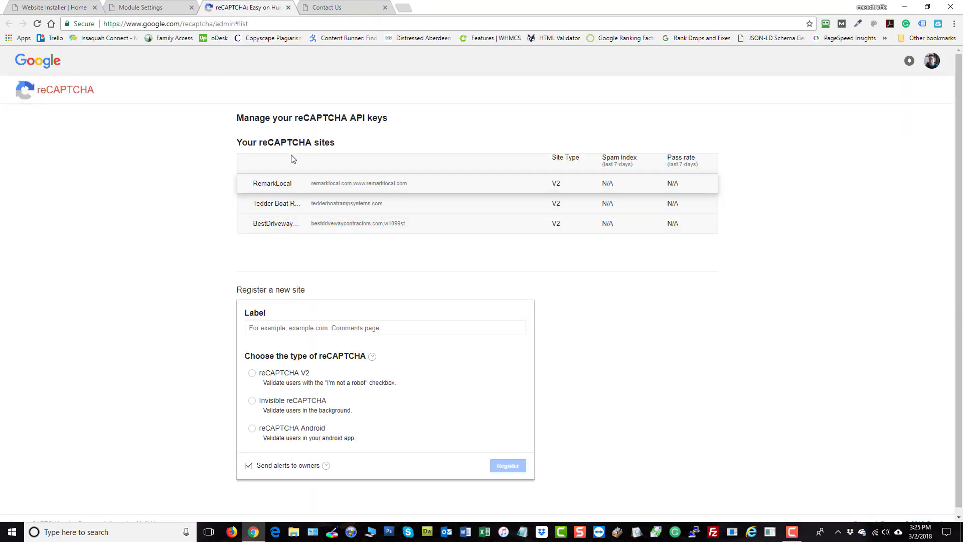
- In the reCAPTCHA new-site registration form, choose reCAPTCHA V2 and accept the reCAPTCHA Terms of Service
scroll(657, 311, down, 1)
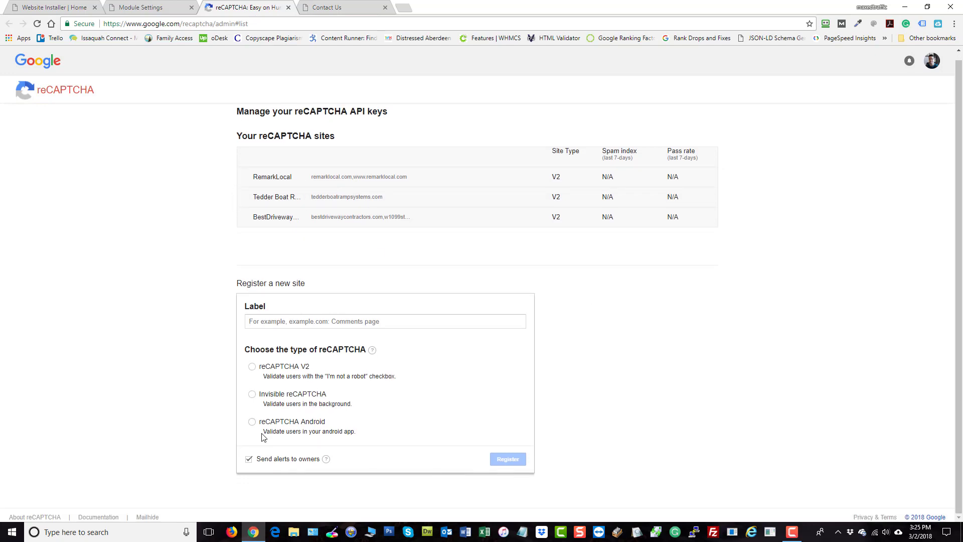
click(253, 369)
scroll(711, 396, down, 3)
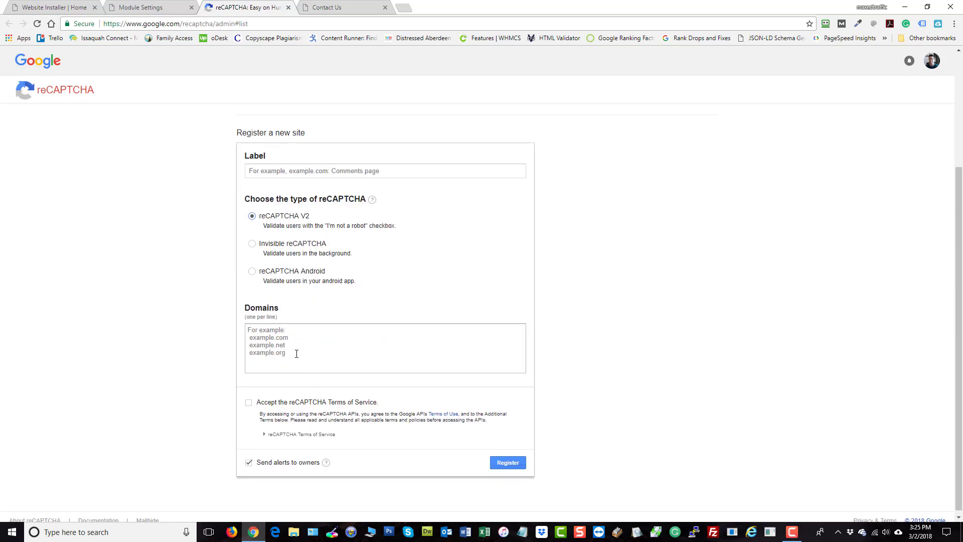
click(308, 339)
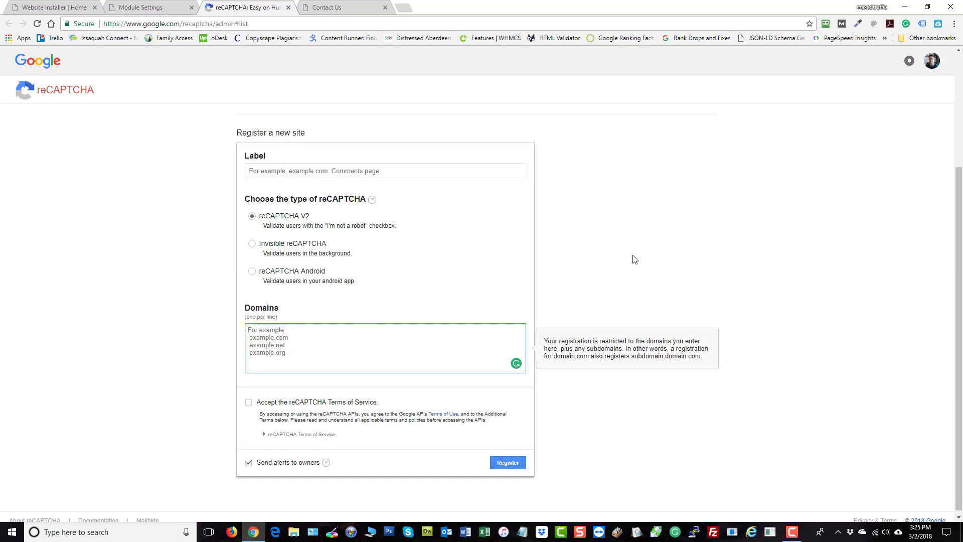
click(249, 399)
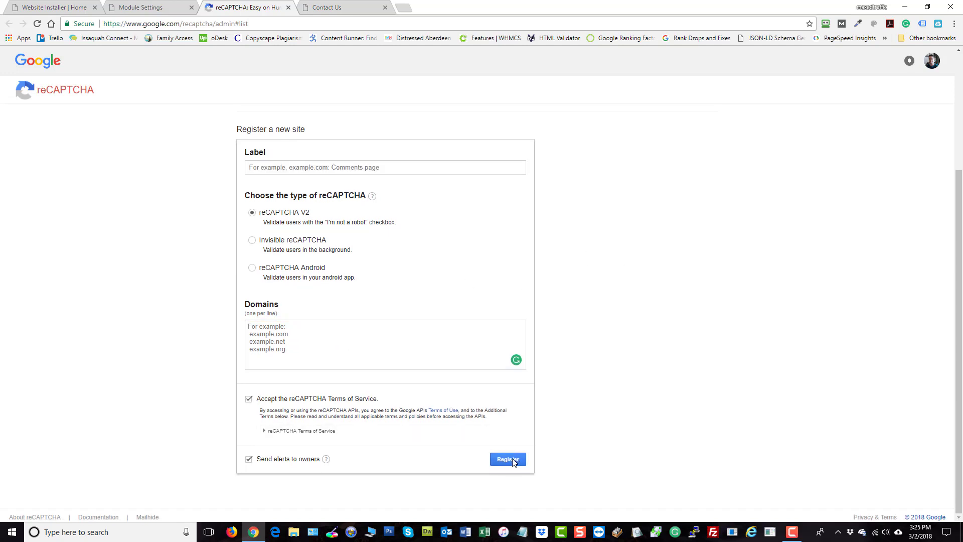
- Review the Contact us module settings, from the recaptcha keys down to the user email template
click(168, 10)
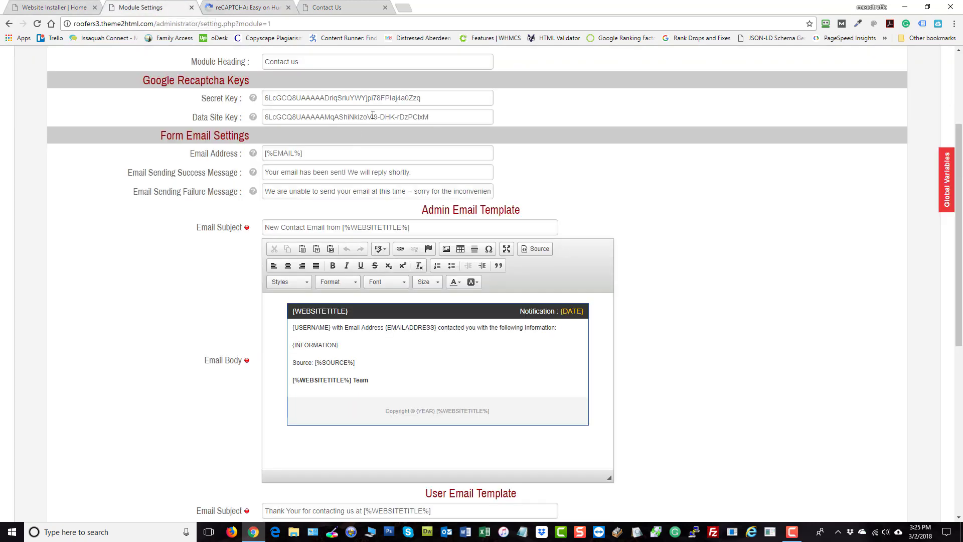
scroll(803, 453, down, 7)
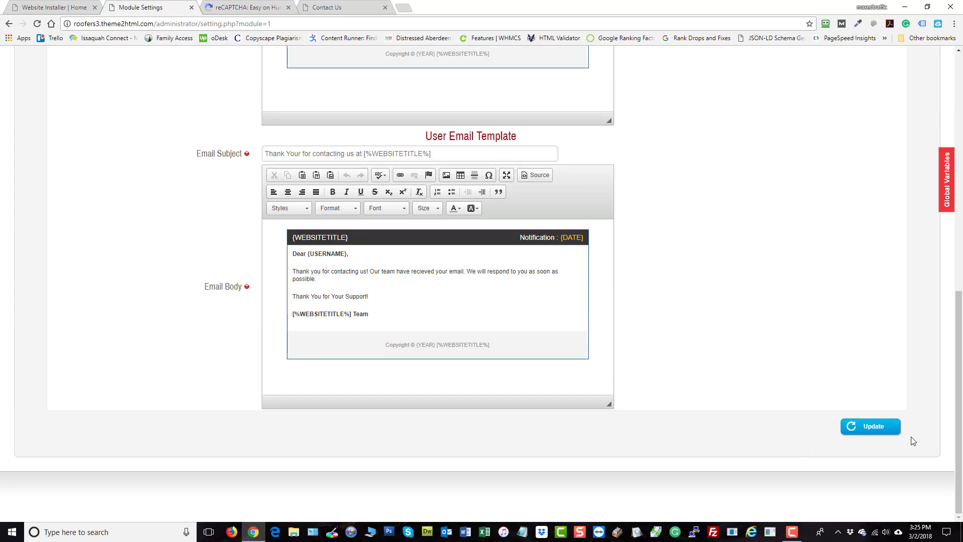
scroll(750, 286, up, 9)
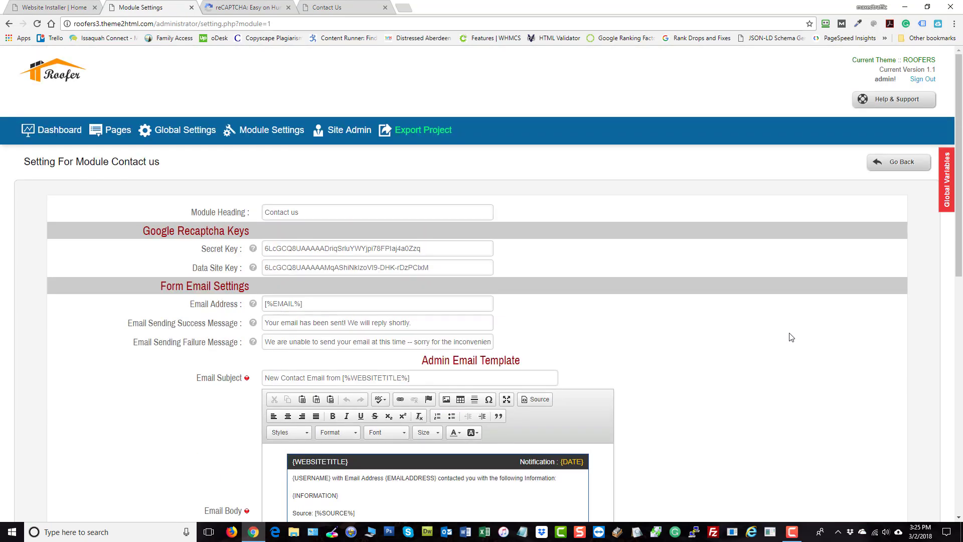
scroll(774, 381, down, 3)
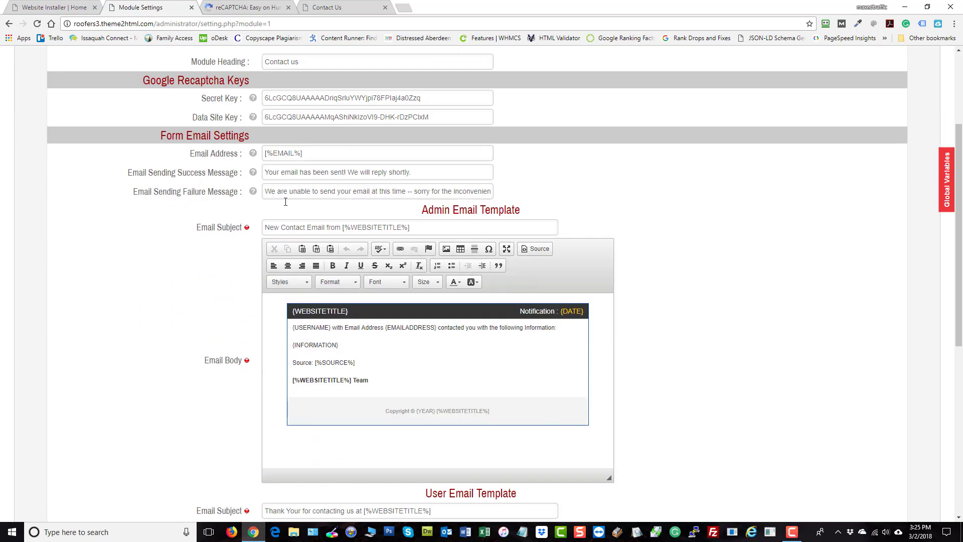
scroll(678, 384, down, 7)
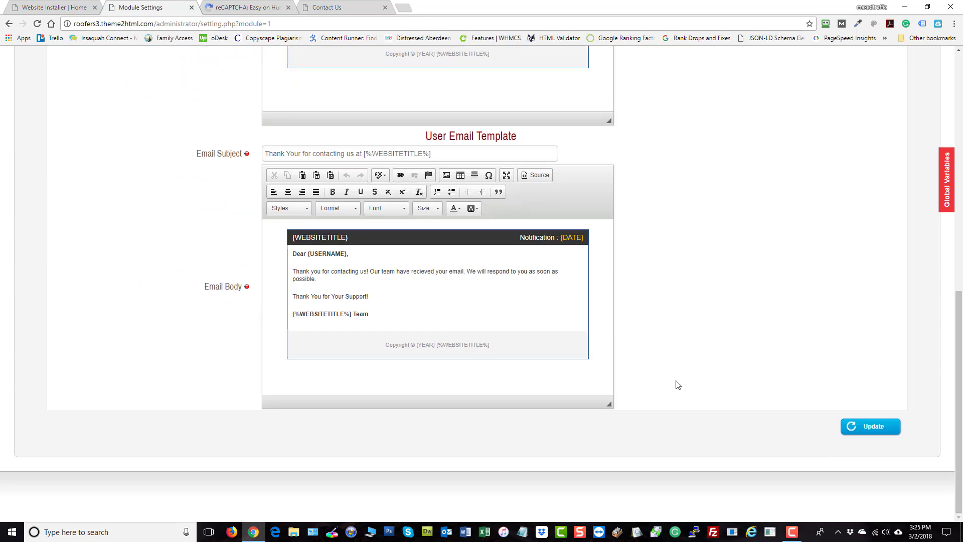
scroll(678, 385, up, 10)
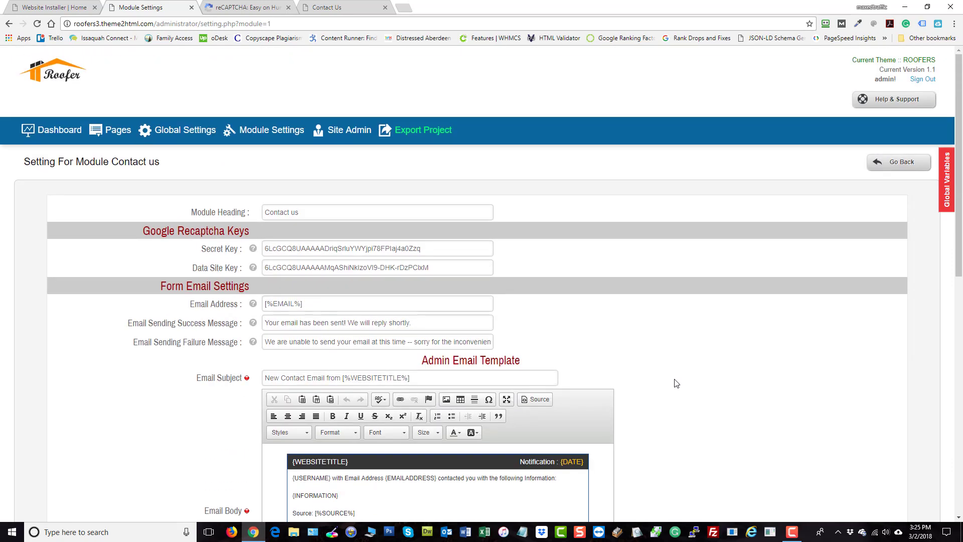
- Add a new page with the menu name Reviews, letting its page URL fill in as reviews
mouse_move(249, 136)
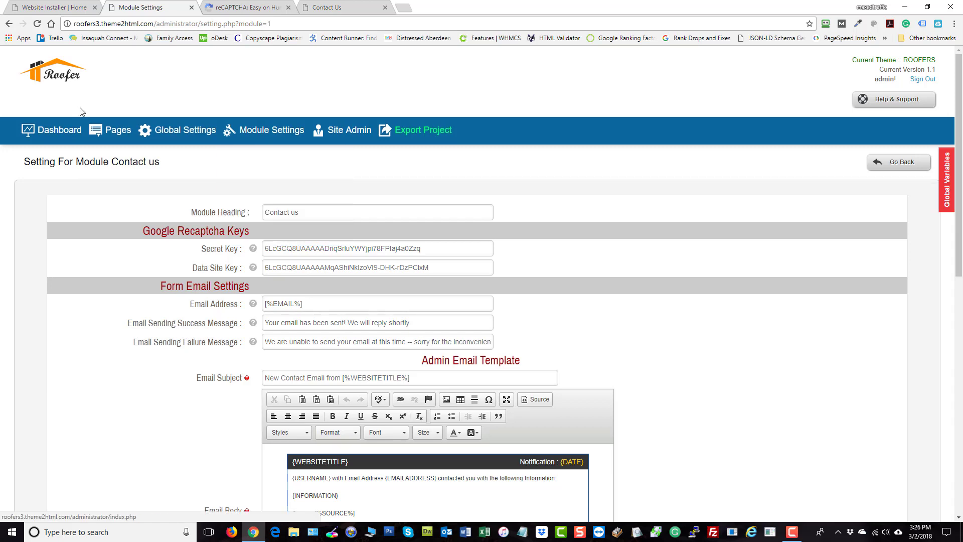
click(103, 134)
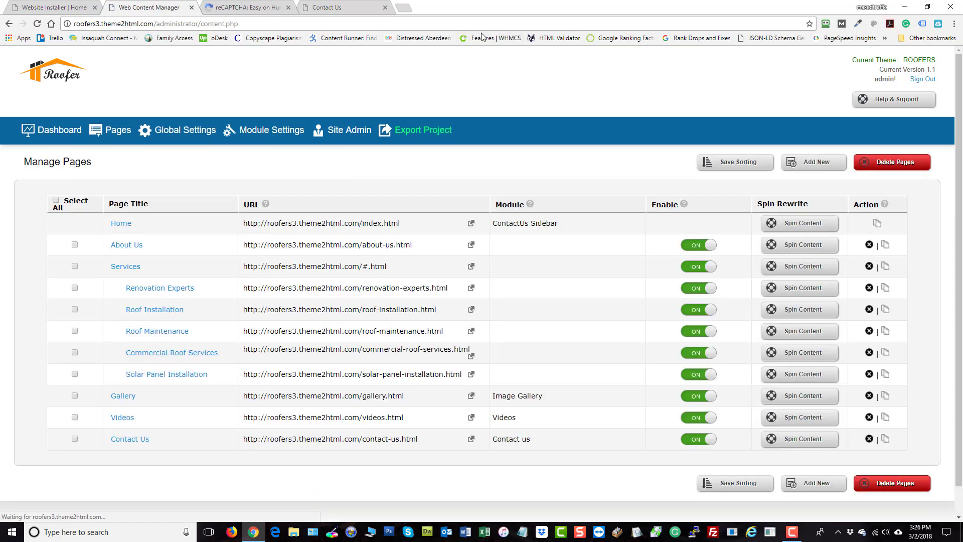
click(807, 161)
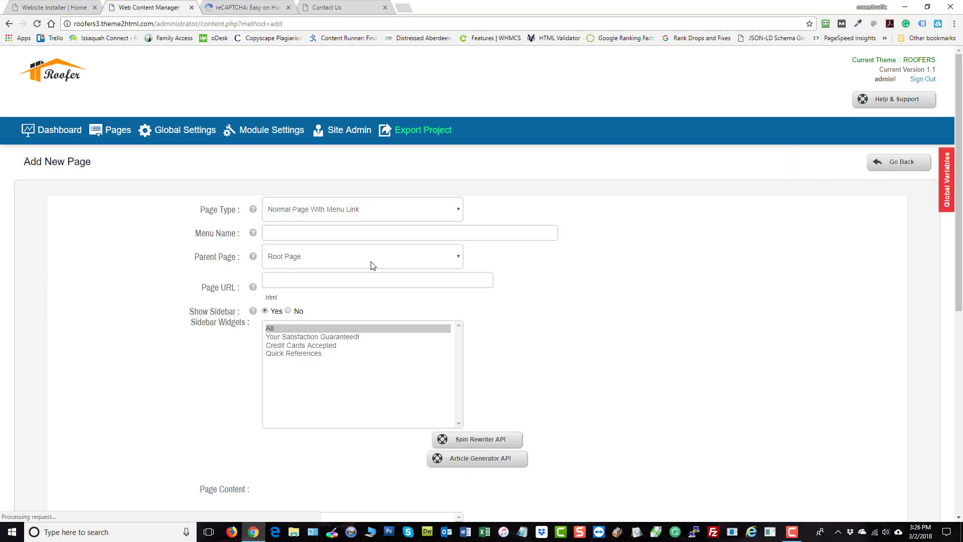
click(336, 233)
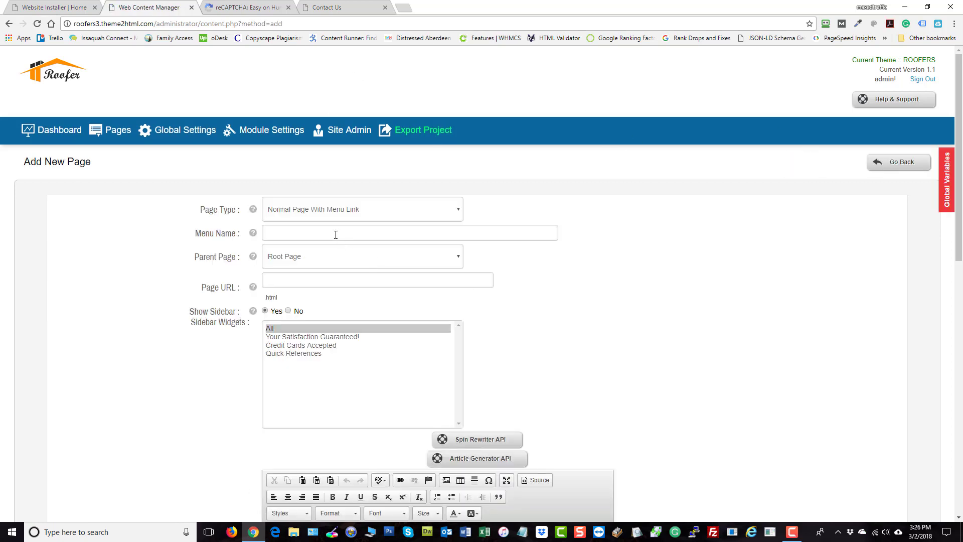
text(Rei)
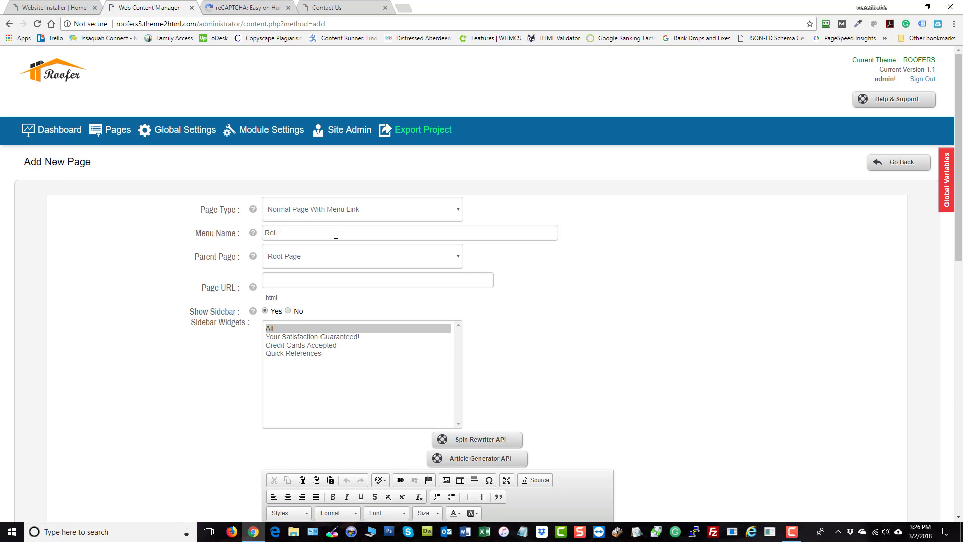
text(vviews)
click(650, 299)
- Assign the Testimonials module to the new Reviews page
scroll(458, 251, down, 3)
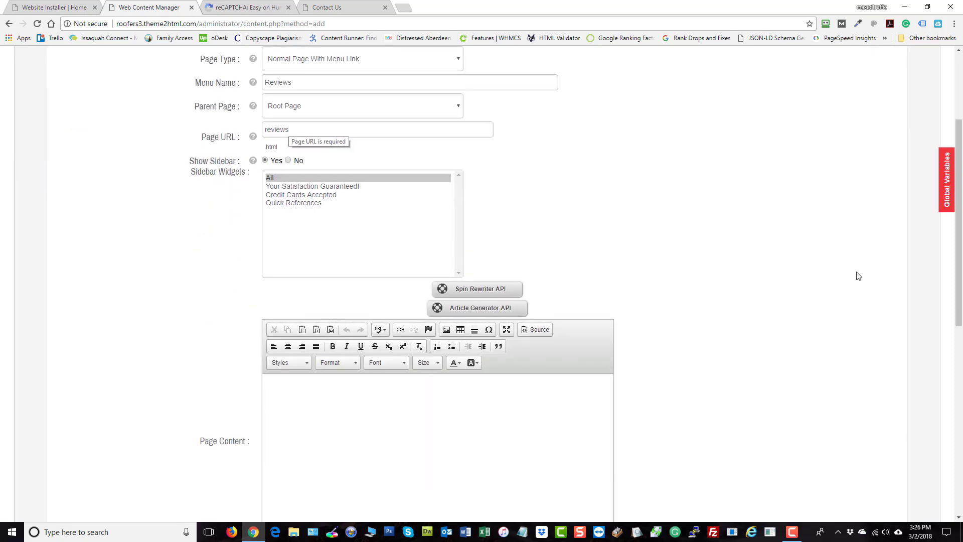
scroll(847, 278, down, 1)
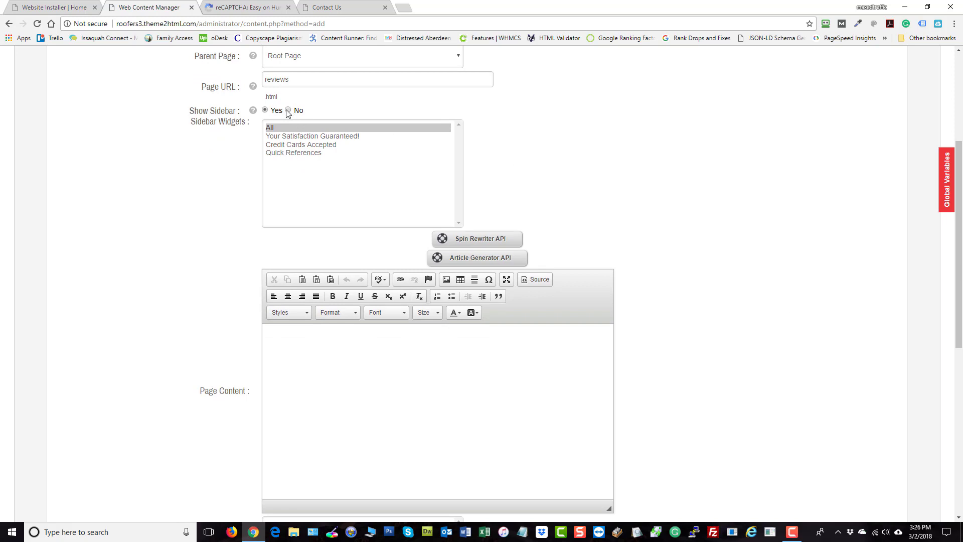
scroll(687, 278, down, 2)
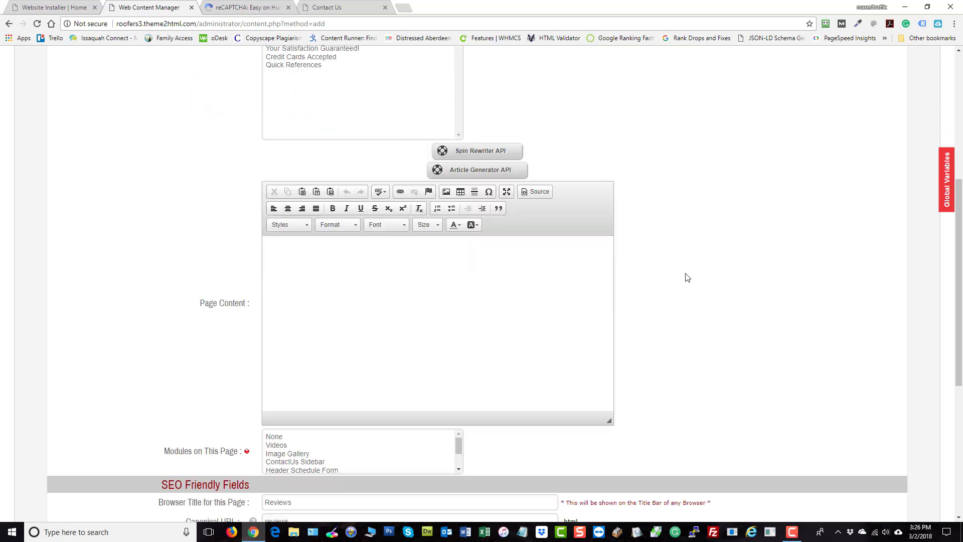
scroll(687, 278, down, 1)
click(388, 290)
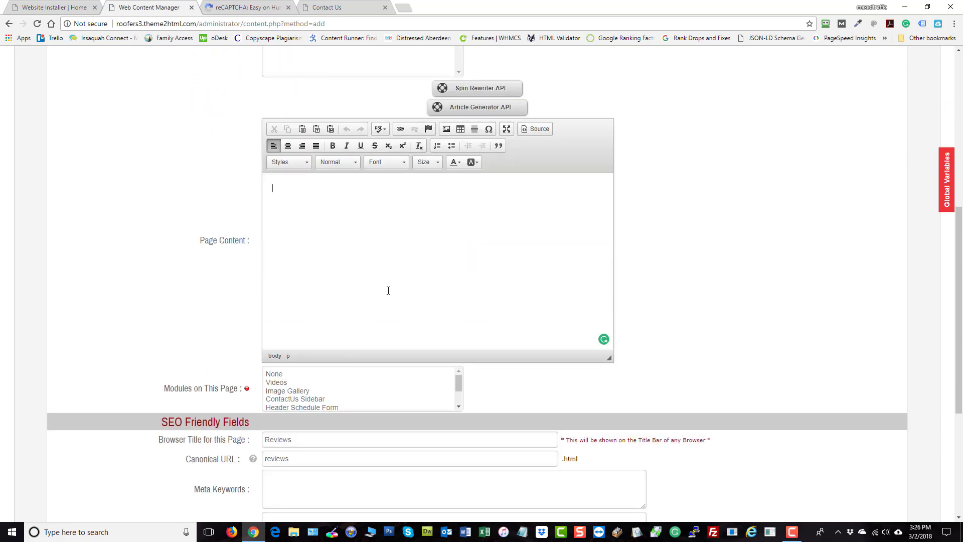
text({TESTIMONIALS)
scroll(784, 268, down, 3)
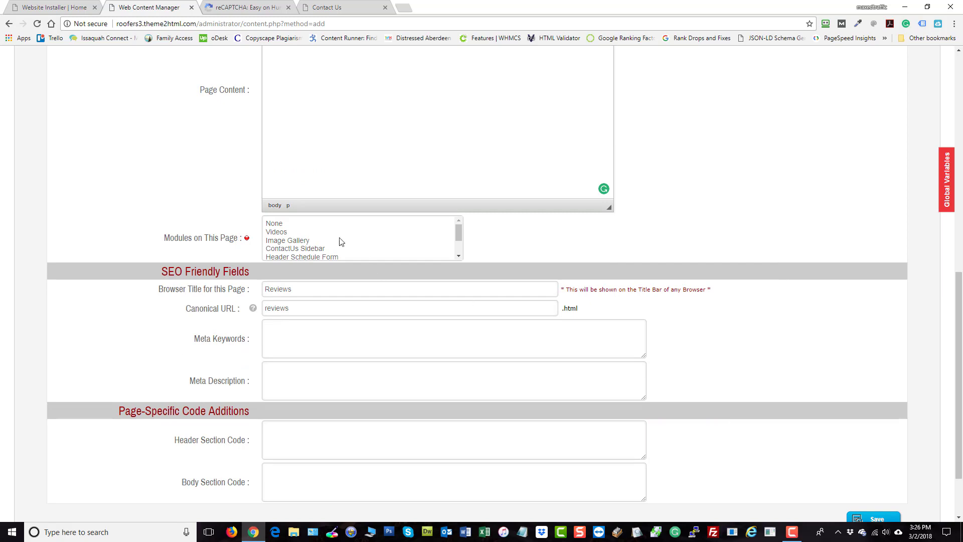
scroll(310, 229, down, 2)
click(298, 244)
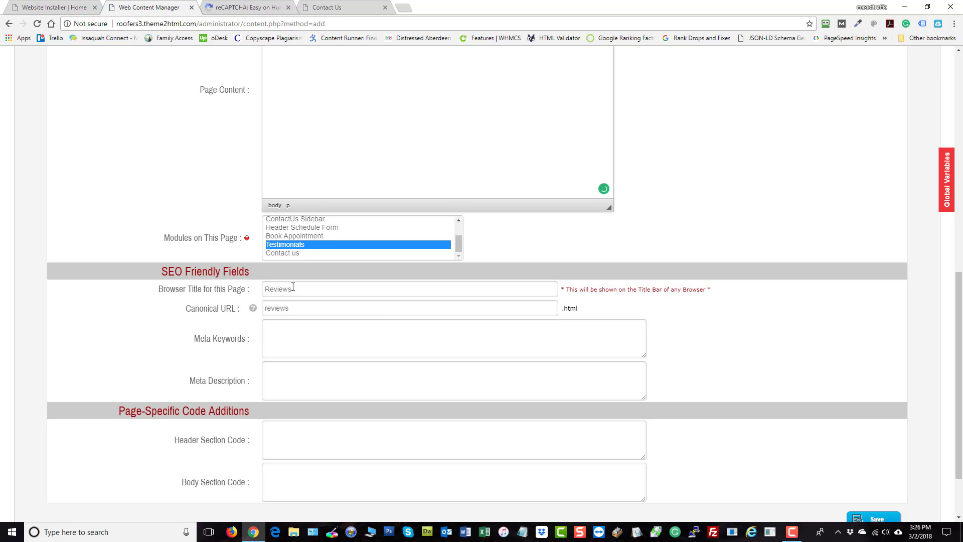
- Enter the meta description "See our Customer Reviews:" and save the new page
scroll(438, 302, down, 2)
click(330, 324)
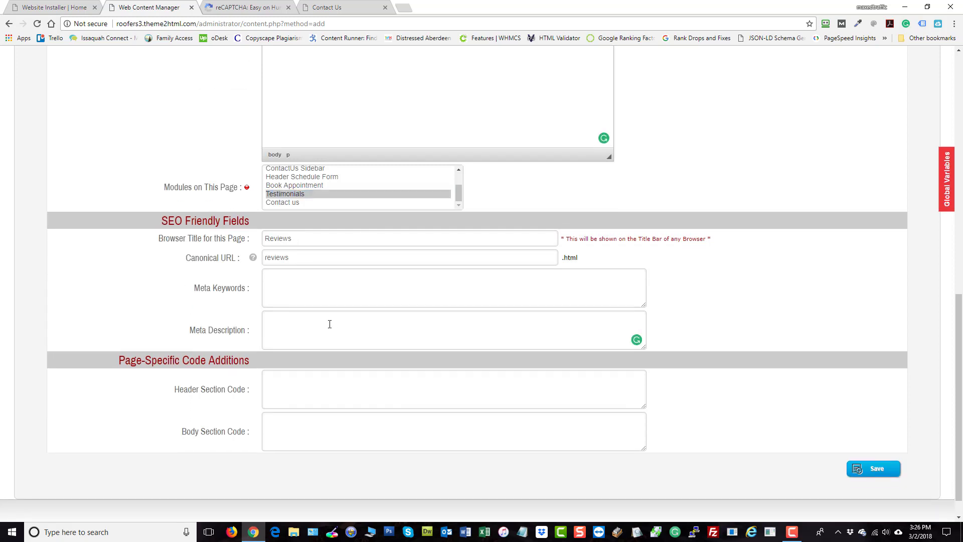
text(See our RCustomer)
key(BackSpace)
text(:)
scroll(737, 284, down, 1)
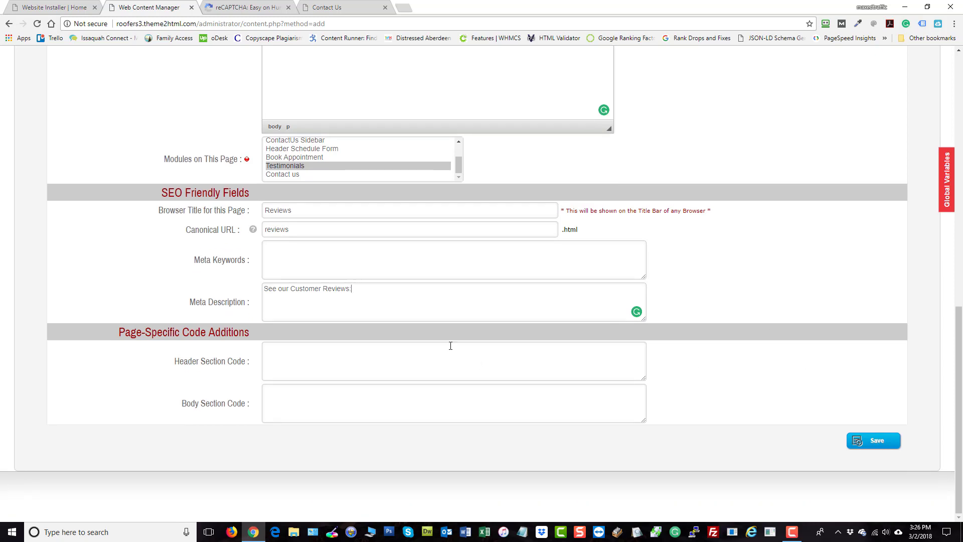
click(893, 441)
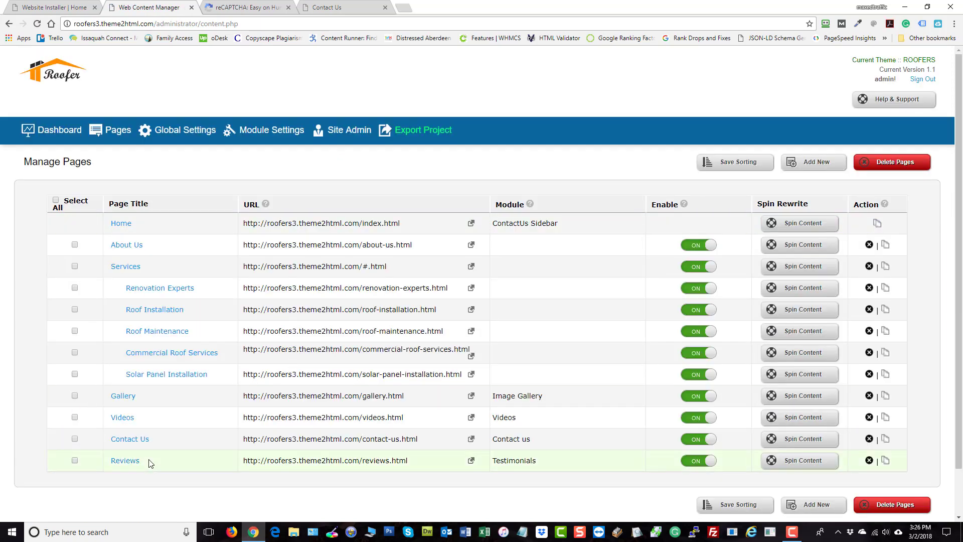
- Move the Reviews page above Contact Us in the page list and save the sorting
drag(154, 466, 156, 436)
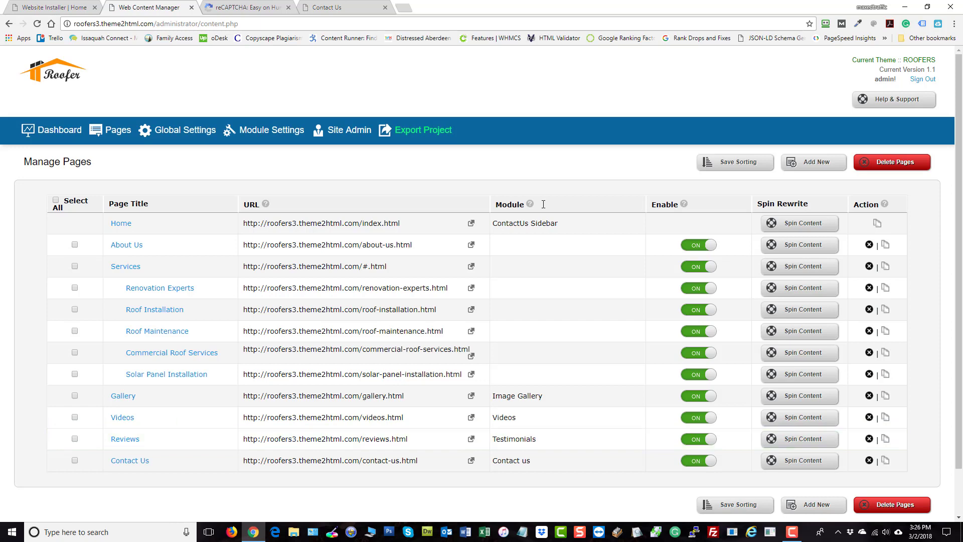
click(735, 162)
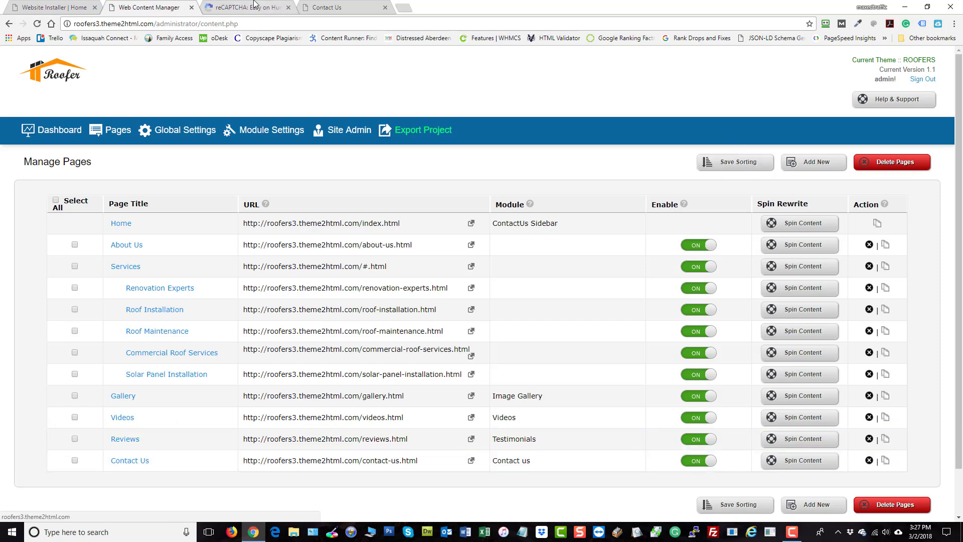
- Open the live website and view the new Reviews page with its testimonial form
click(68, 73)
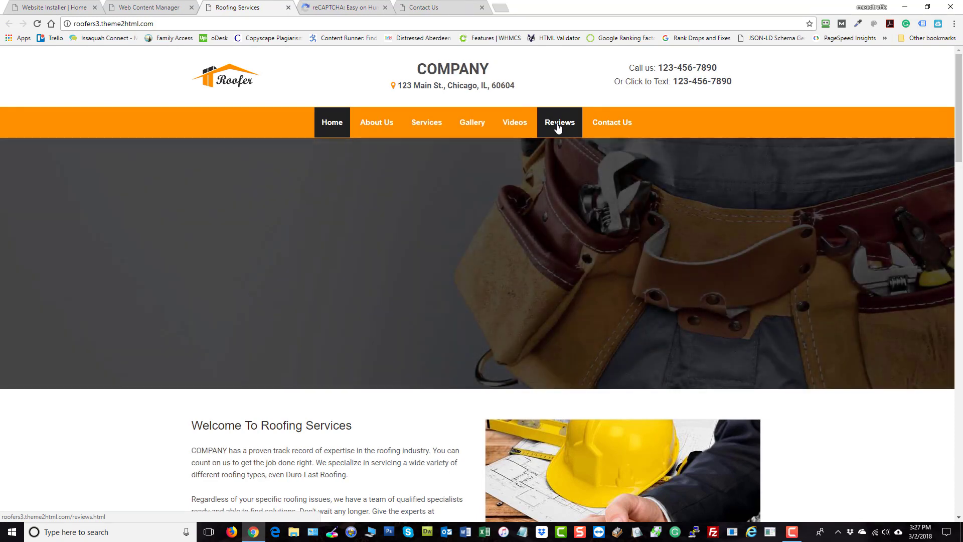
click(558, 126)
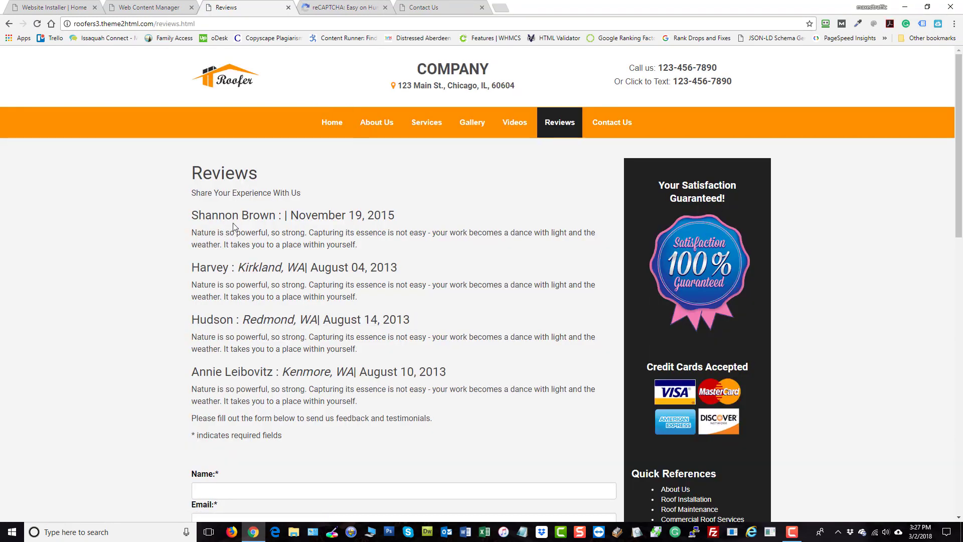
scroll(261, 190, down, 2)
scroll(285, 249, down, 2)
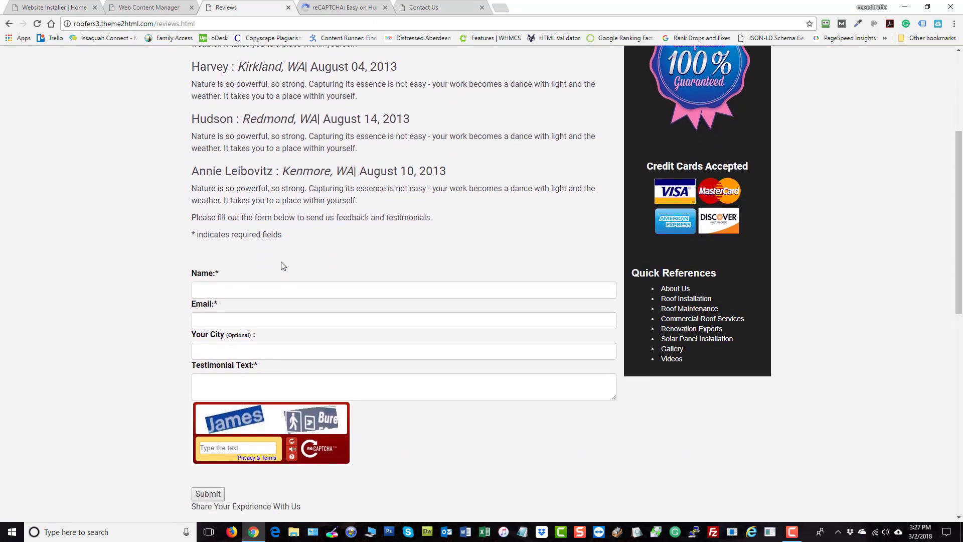
scroll(284, 265, down, 1)
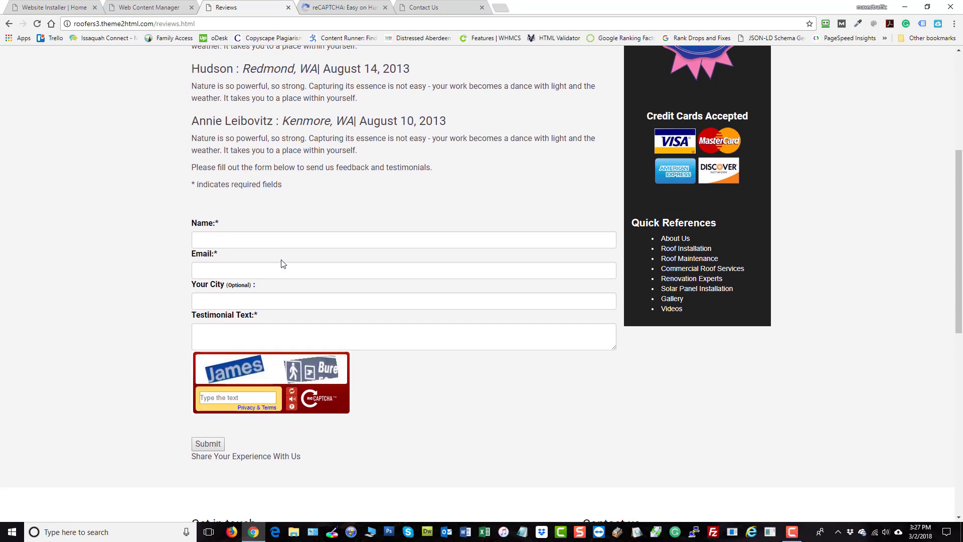
- Examine the testimonial form fields on the live Reviews page
click(248, 242)
click(241, 271)
click(245, 301)
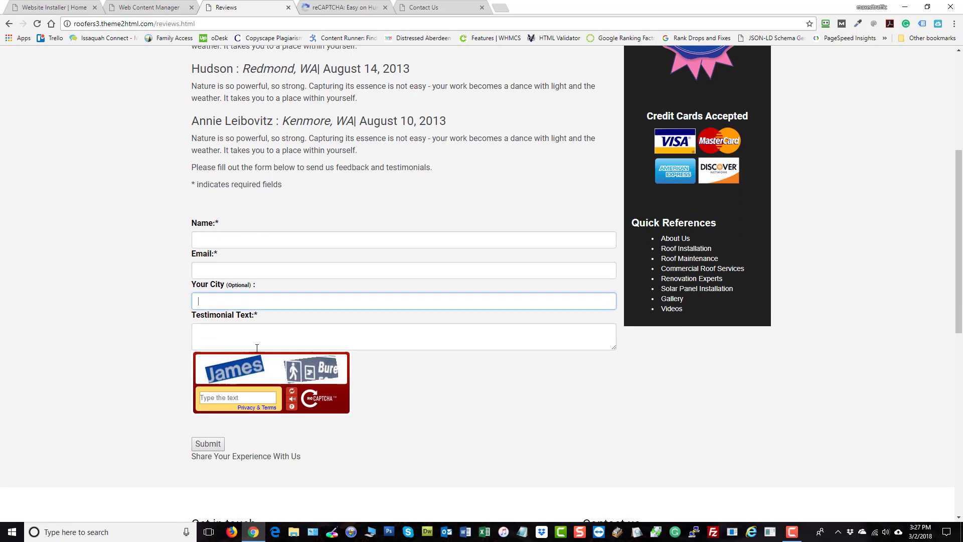
click(251, 334)
scroll(474, 415, down, 2)
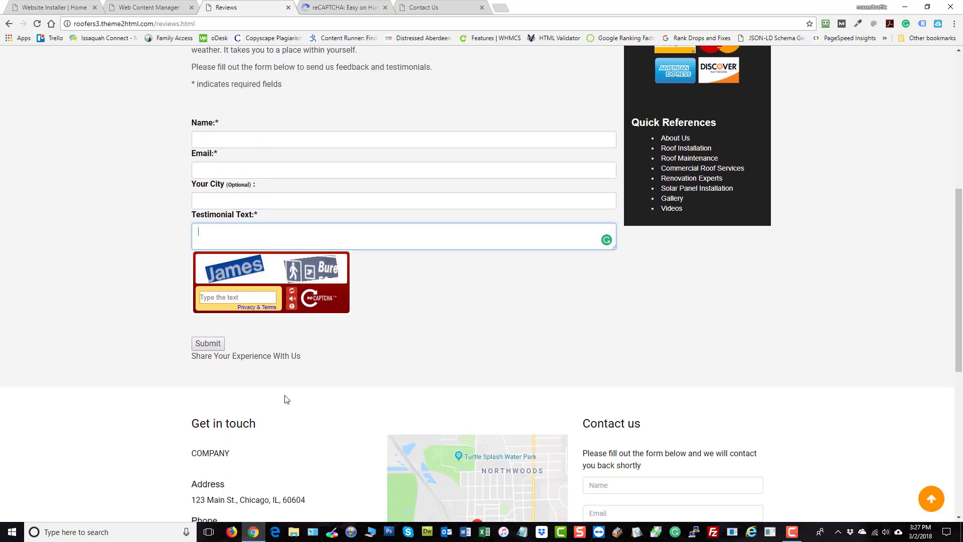
click(243, 295)
scroll(445, 331, down, 1)
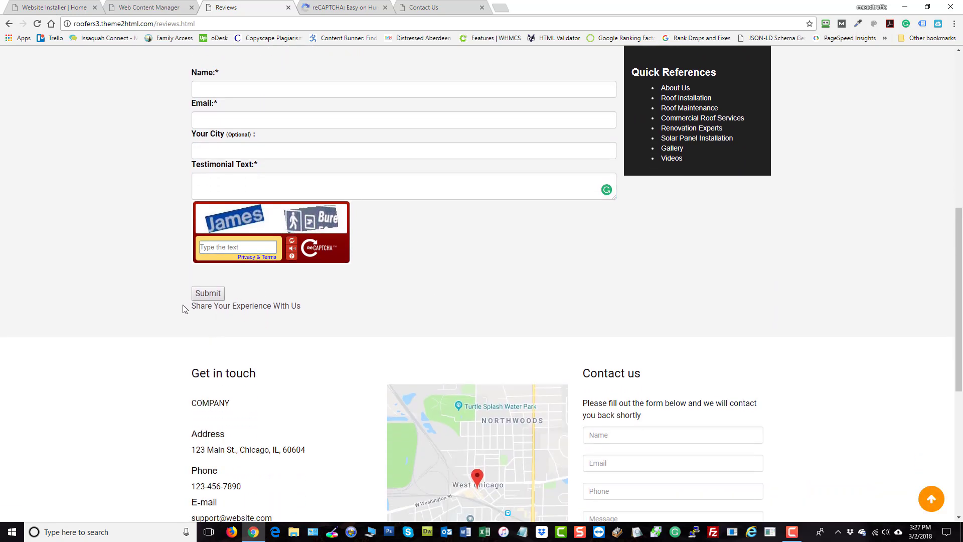
scroll(507, 311, up, 5)
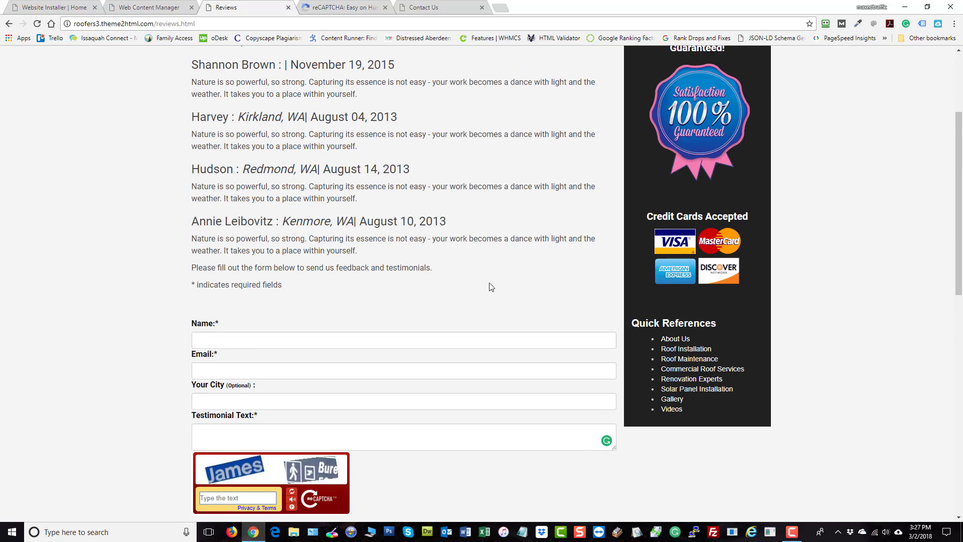
- Open the Testimonials manager from the admin dashboard and review the listed testimonials
click(153, 9)
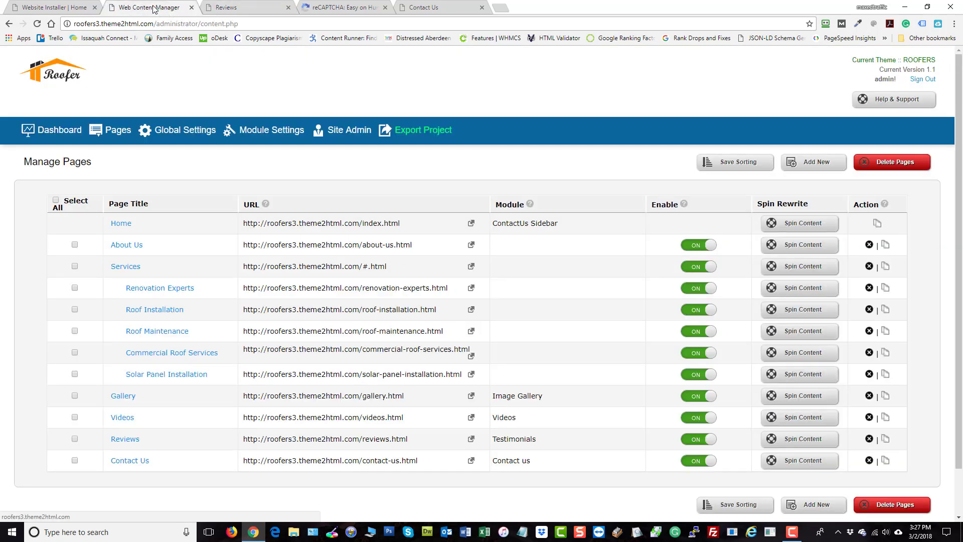
click(58, 132)
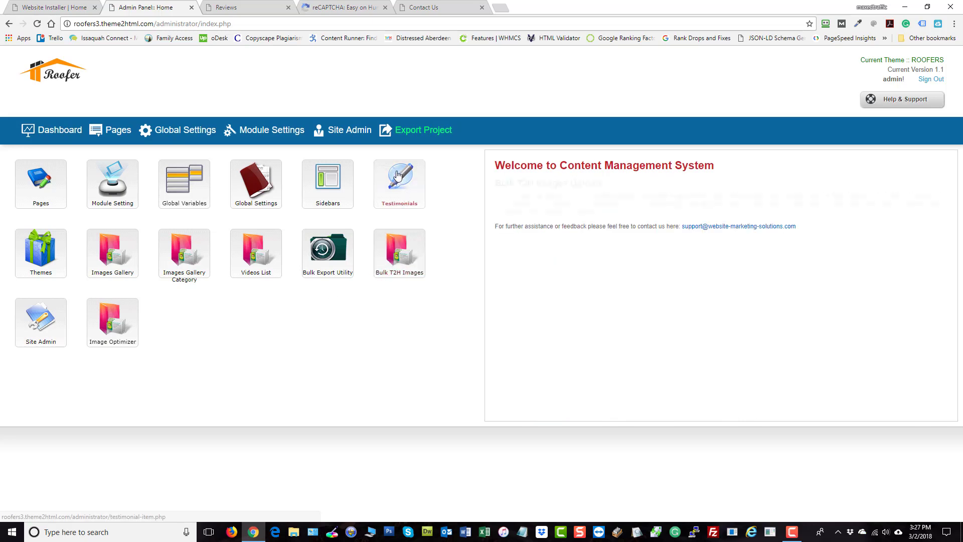
click(405, 185)
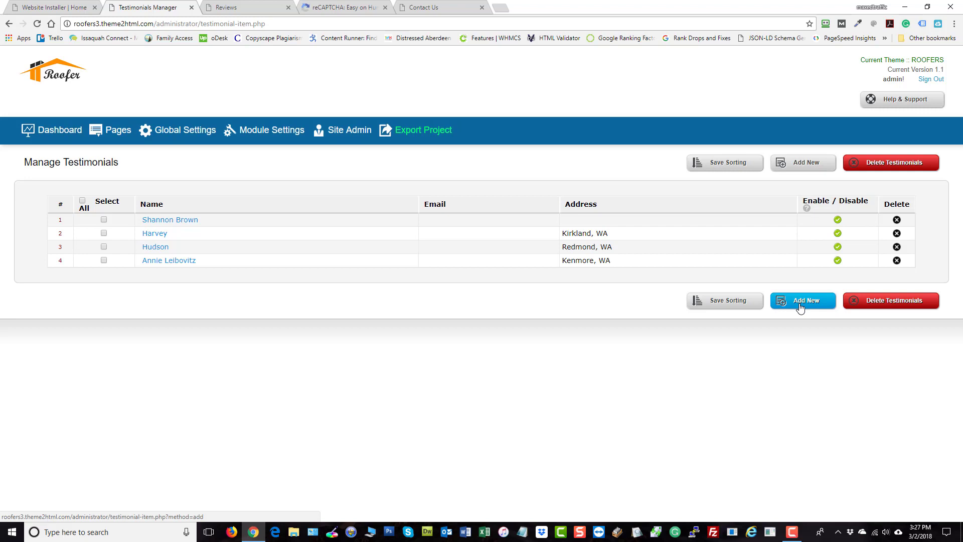
drag(211, 238, 215, 250)
click(219, 240)
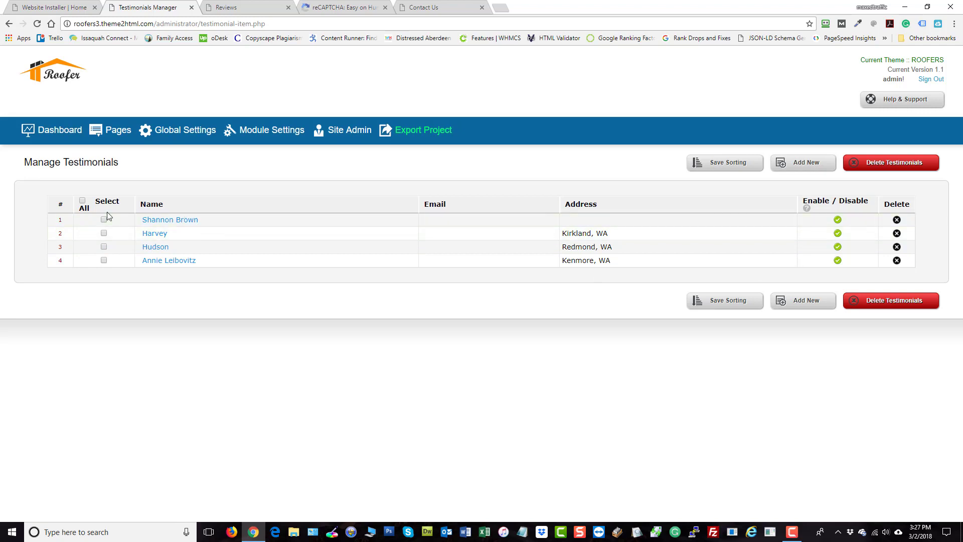
mouse_move(80, 221)
mouse_down()
mouse_move(81, 246)
mouse_move(81, 220)
mouse_up()
- Close the reCAPTCHA and Contact Us browser tabs, leaving the reCAPTCHA page without saving
click(357, 7)
click(385, 8)
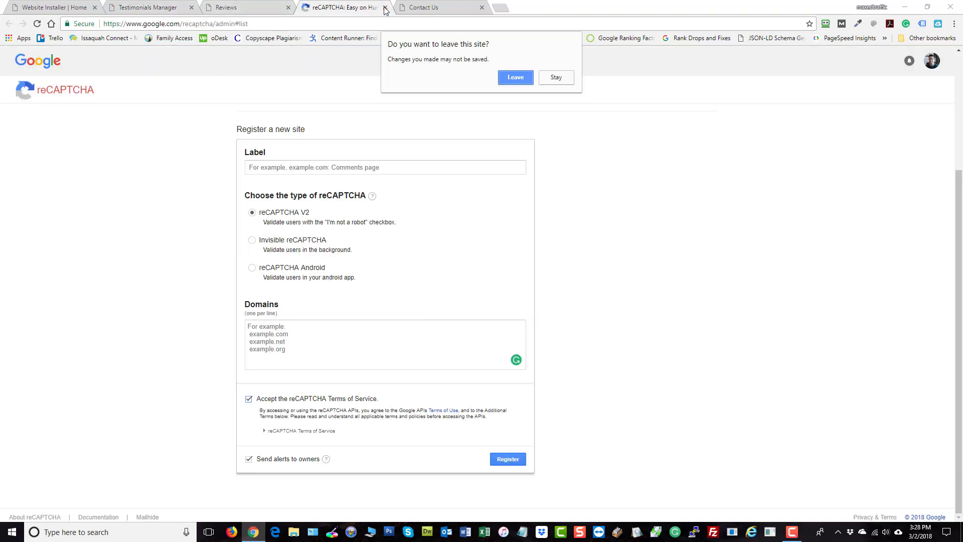
click(514, 77)
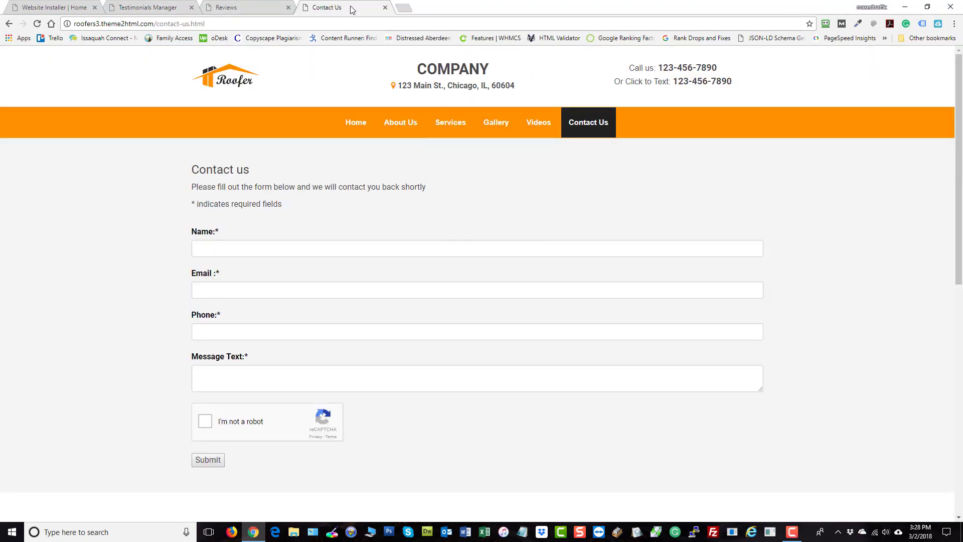
click(384, 8)
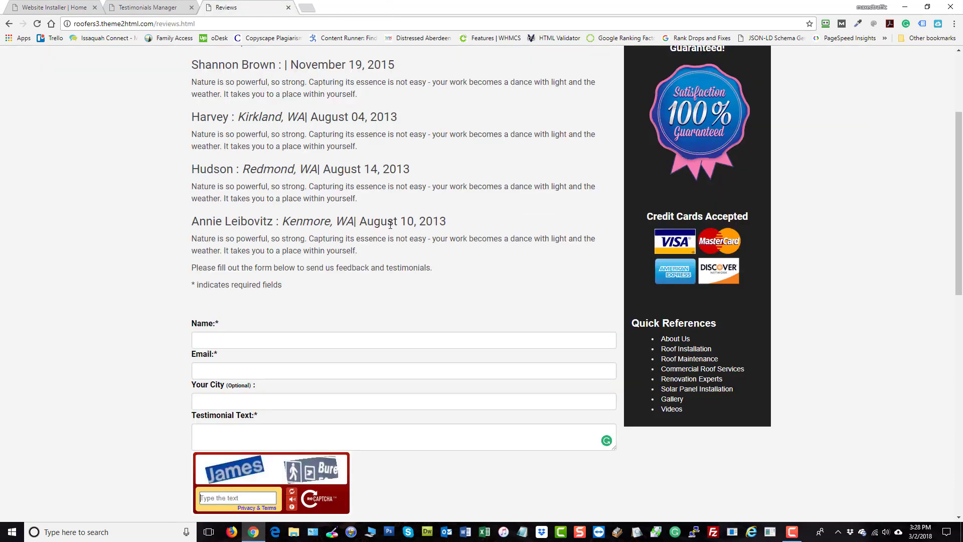
scroll(368, 267, up, 3)
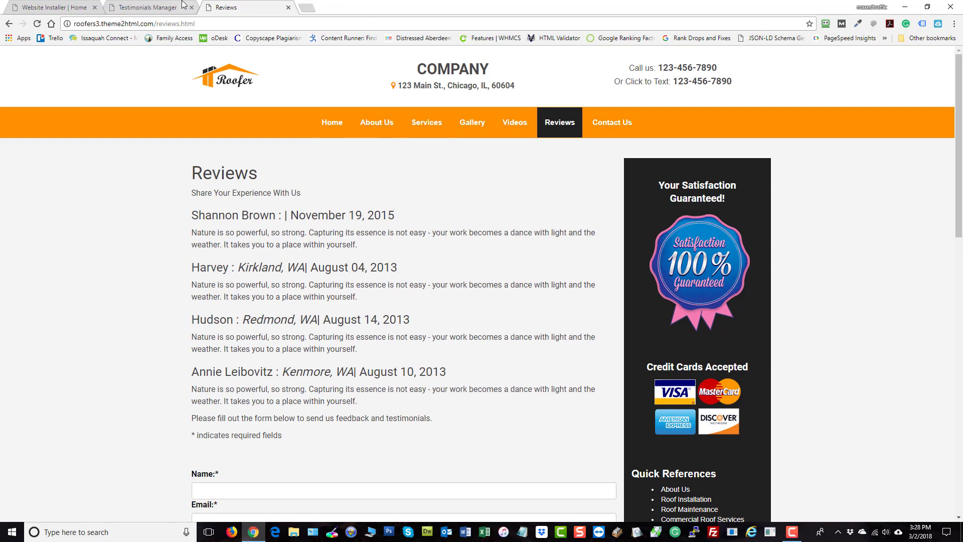
- Open the Reviews page editor and review its content and assigned module
click(129, 7)
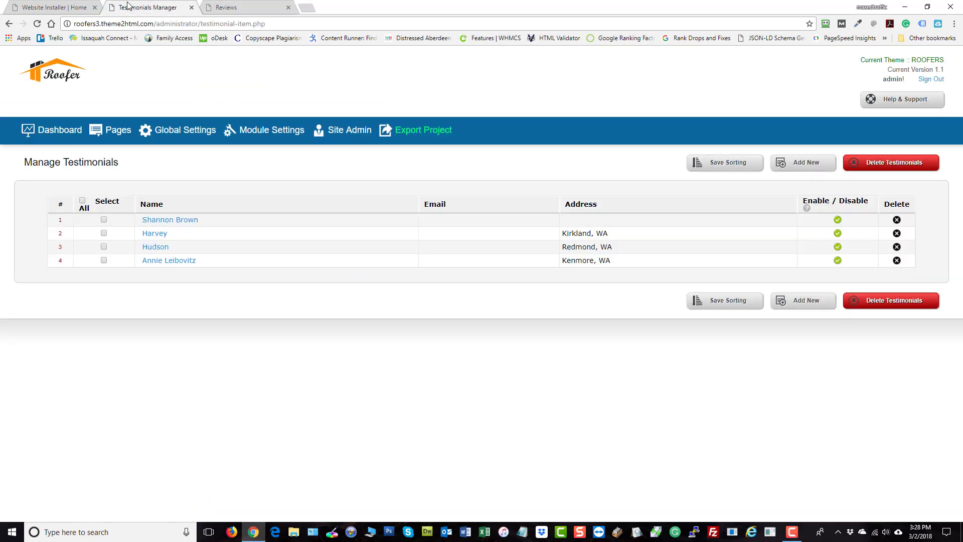
click(119, 131)
scroll(389, 163, down, 1)
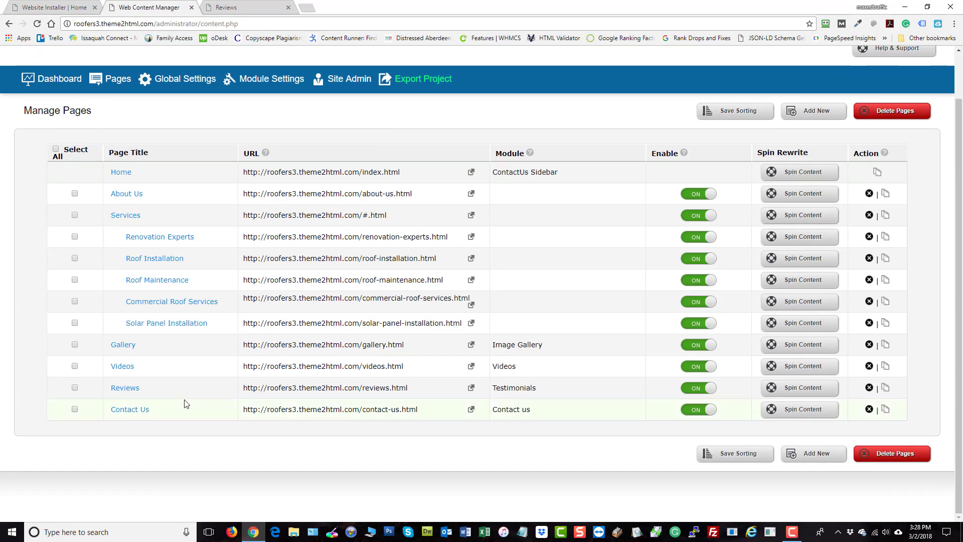
click(125, 391)
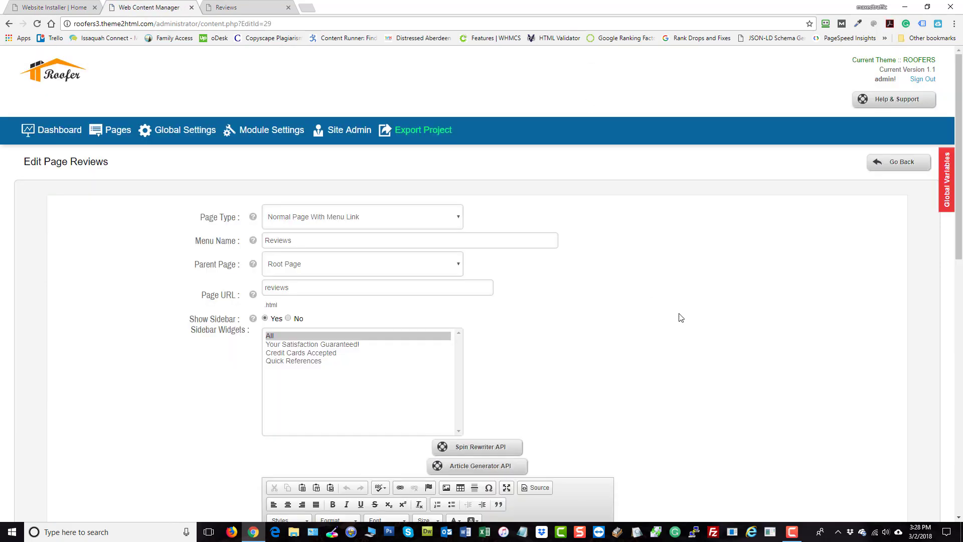
scroll(679, 318, down, 6)
drag(349, 253, 265, 281)
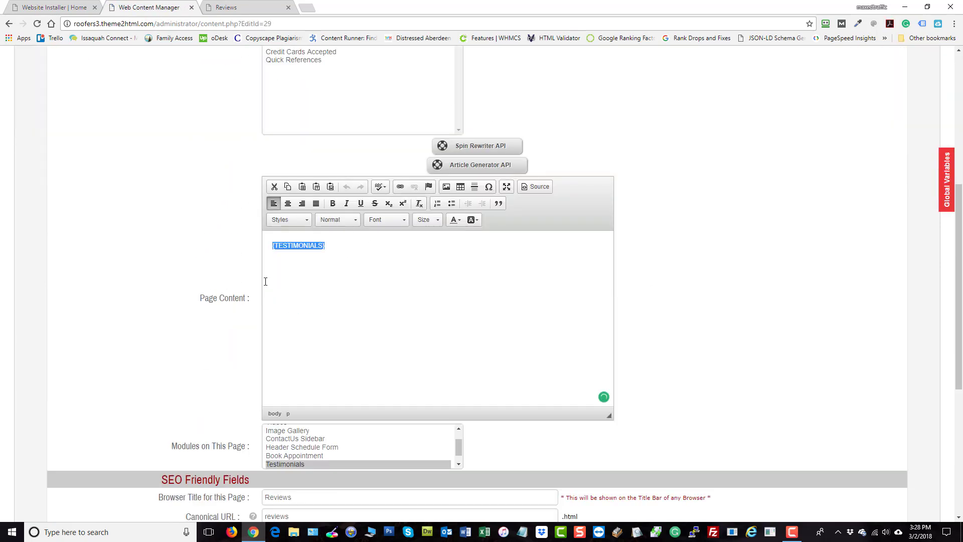
click(119, 223)
scroll(728, 368, down, 2)
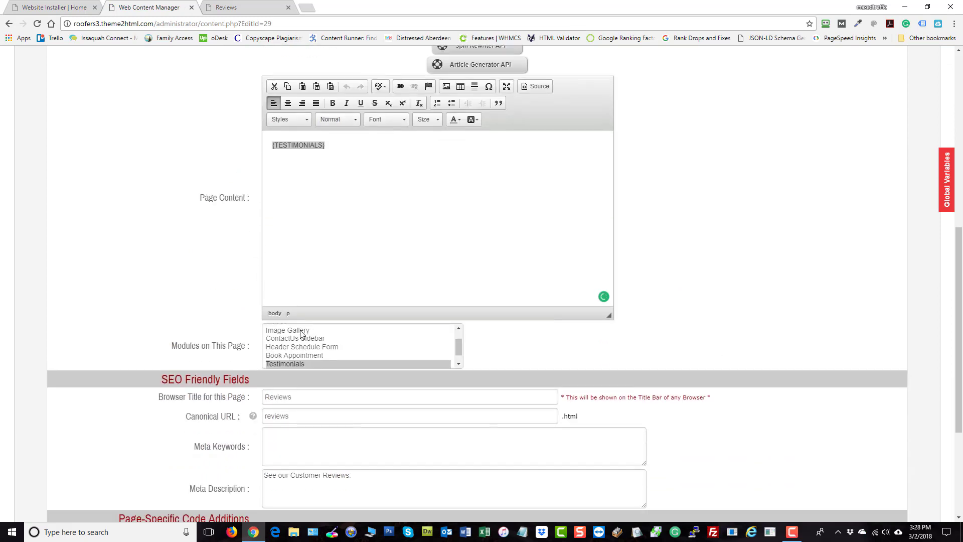
click(302, 334)
click(290, 363)
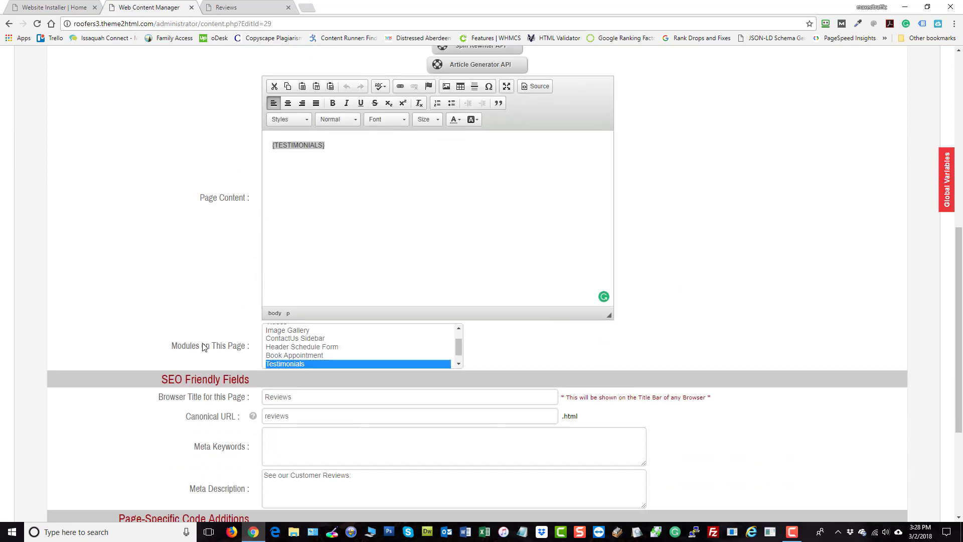
scroll(656, 236, up, 8)
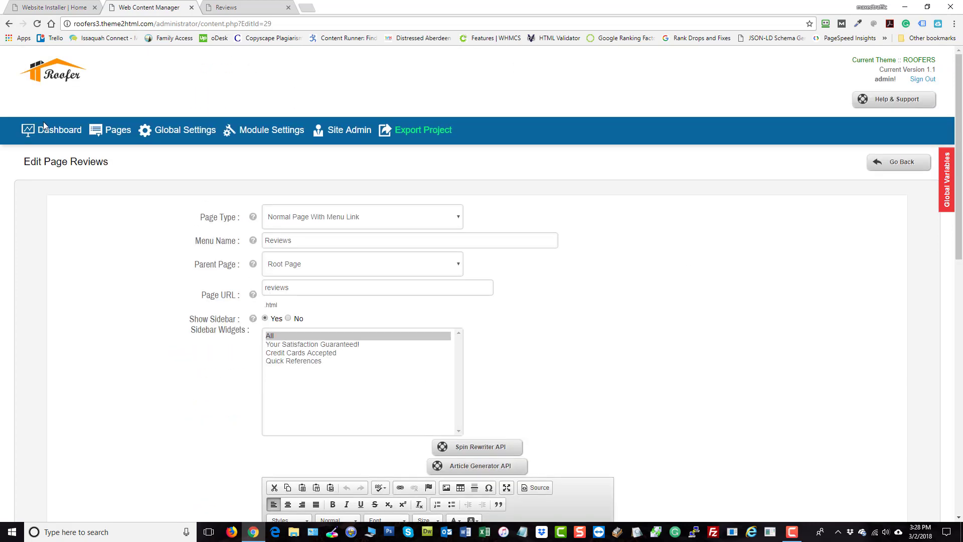
- Open the Gallery page editor from the page list and review its settings
click(47, 132)
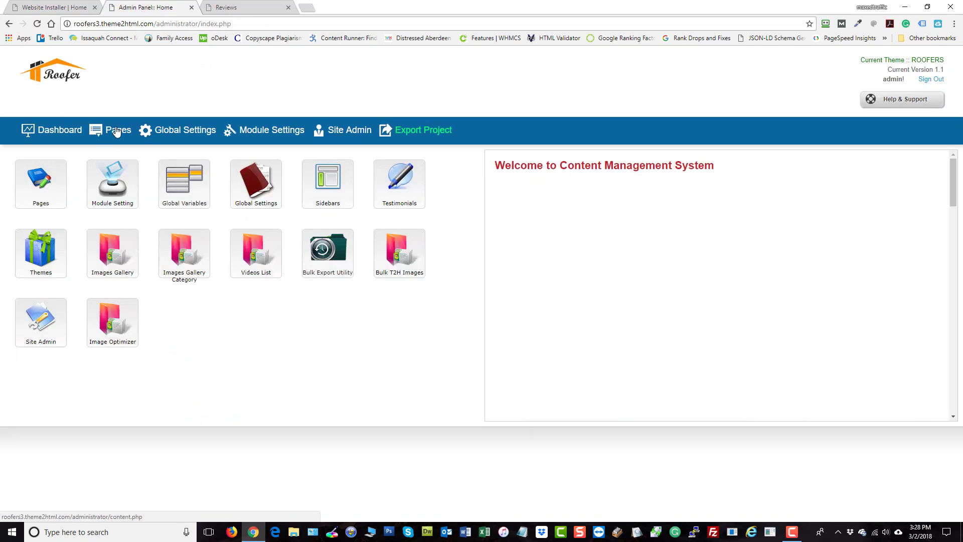
click(116, 132)
scroll(272, 113, down, 1)
mouse_move(338, 179)
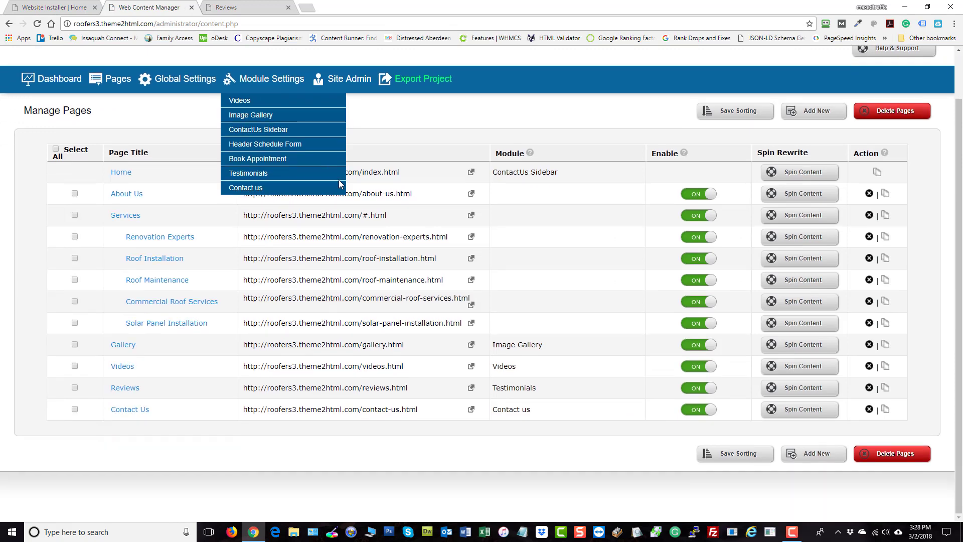
click(120, 349)
scroll(873, 406, down, 9)
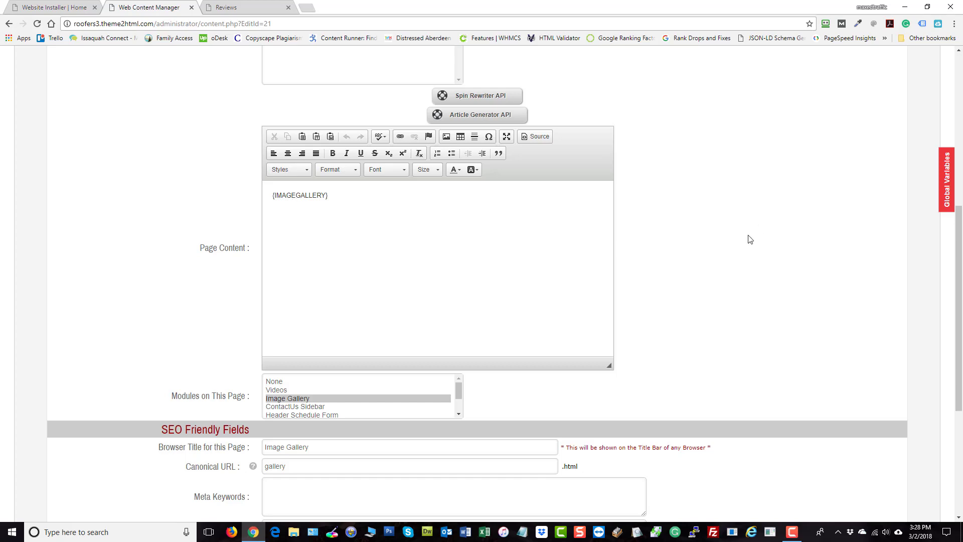
scroll(750, 239, down, 3)
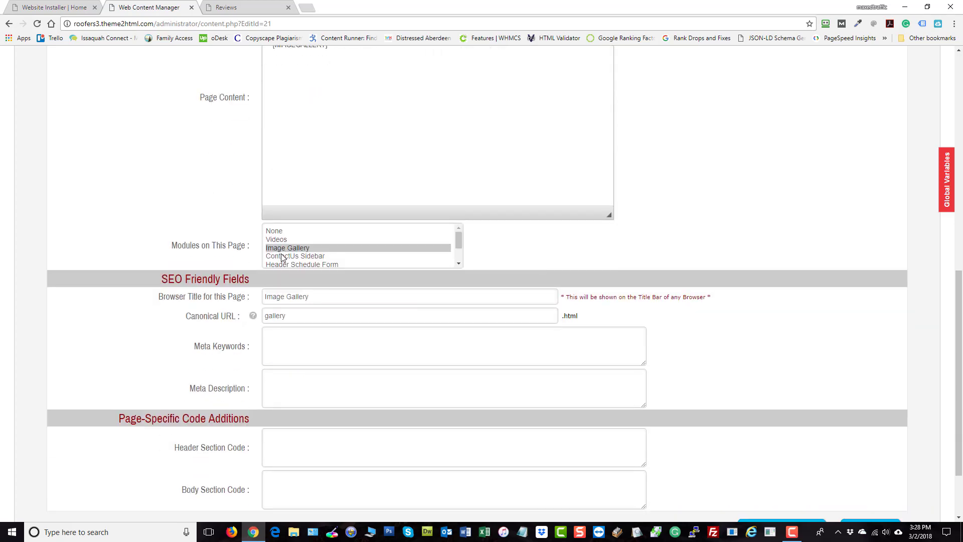
scroll(622, 300, down, 1)
scroll(641, 329, up, 15)
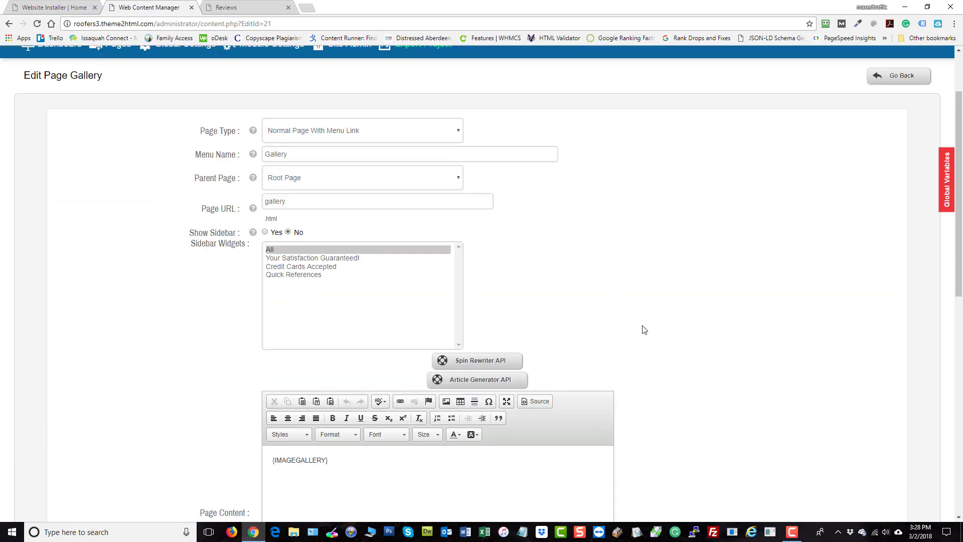
- Open the Videos page editor and review its settings
click(107, 132)
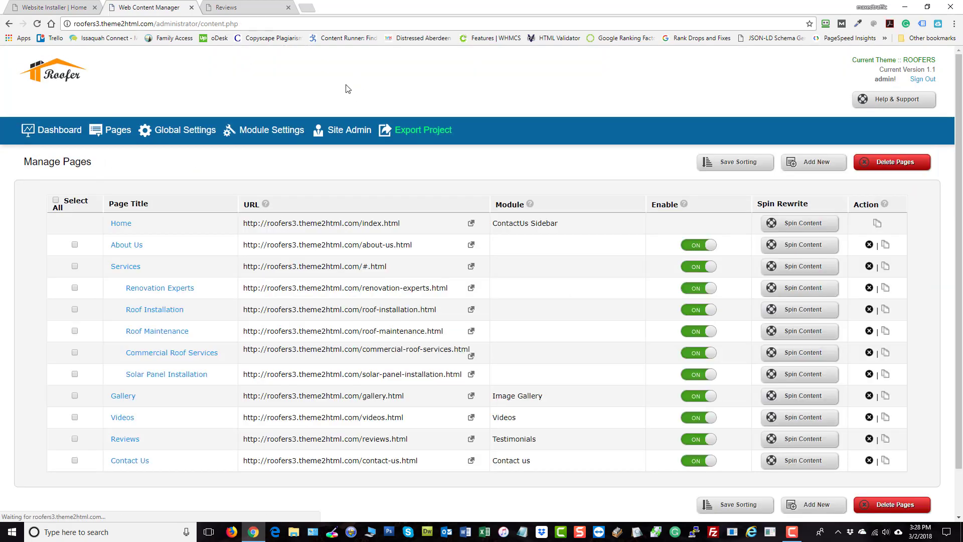
click(122, 417)
scroll(692, 309, down, 8)
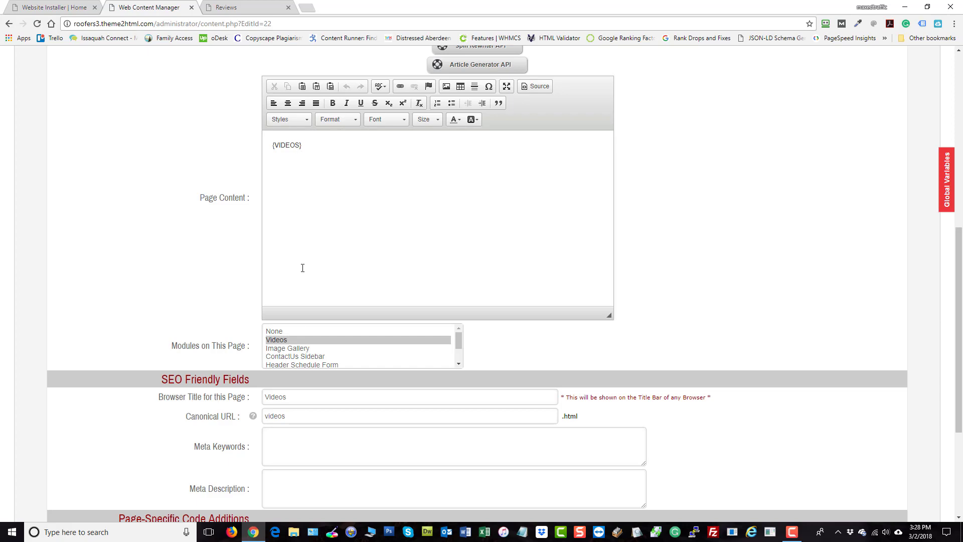
scroll(784, 239, down, 4)
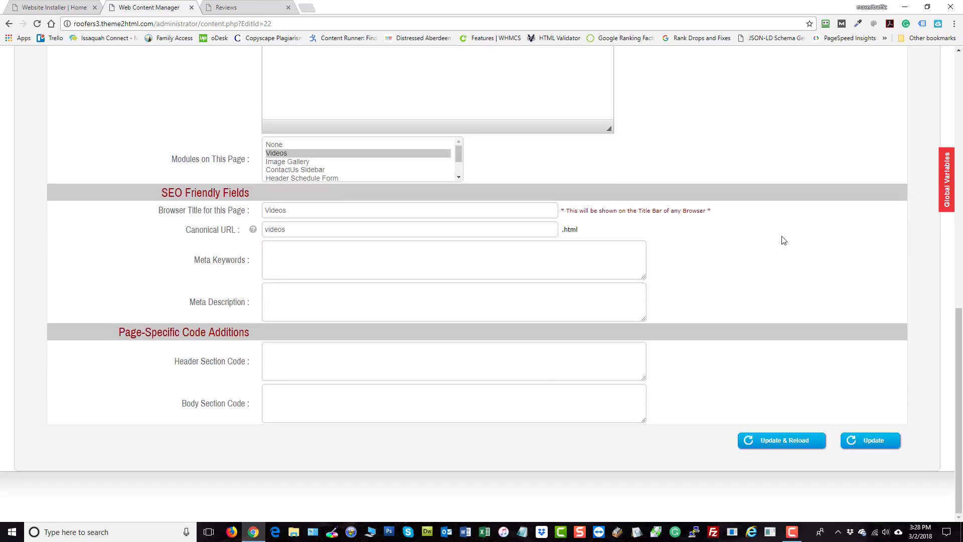
scroll(812, 252, up, 10)
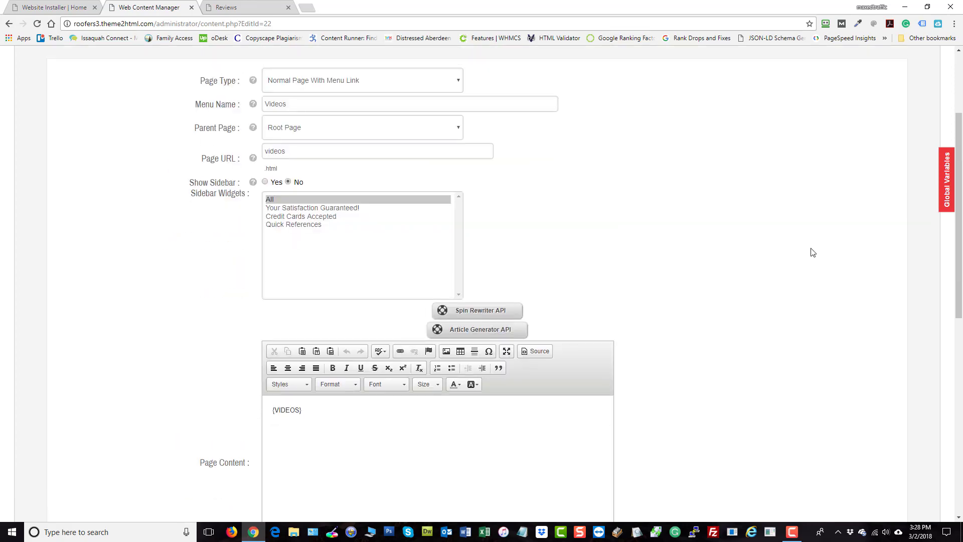
- View the live Reviews page
click(230, 8)
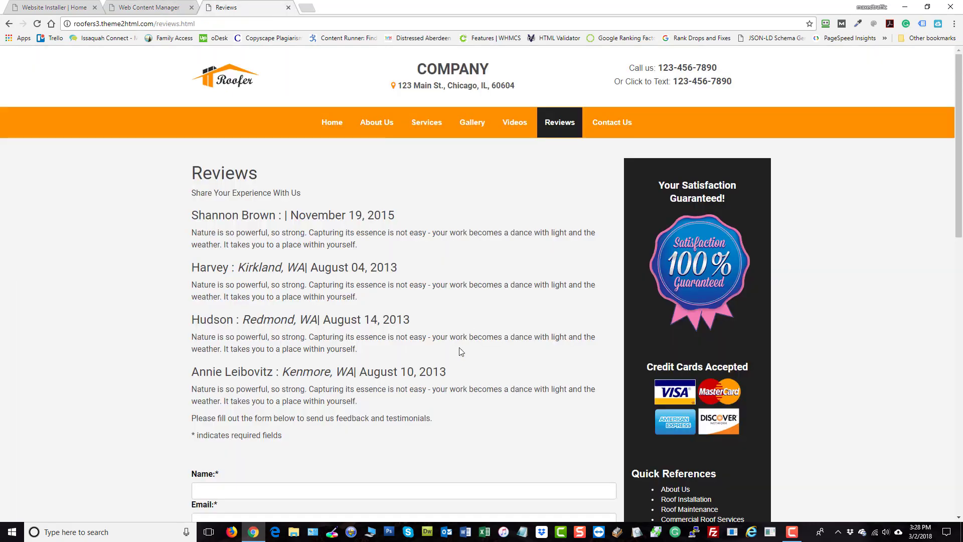
scroll(461, 351, down, 4)
scroll(462, 357, up, 4)
- Return to the admin page list and switch the Reviews page off
click(151, 8)
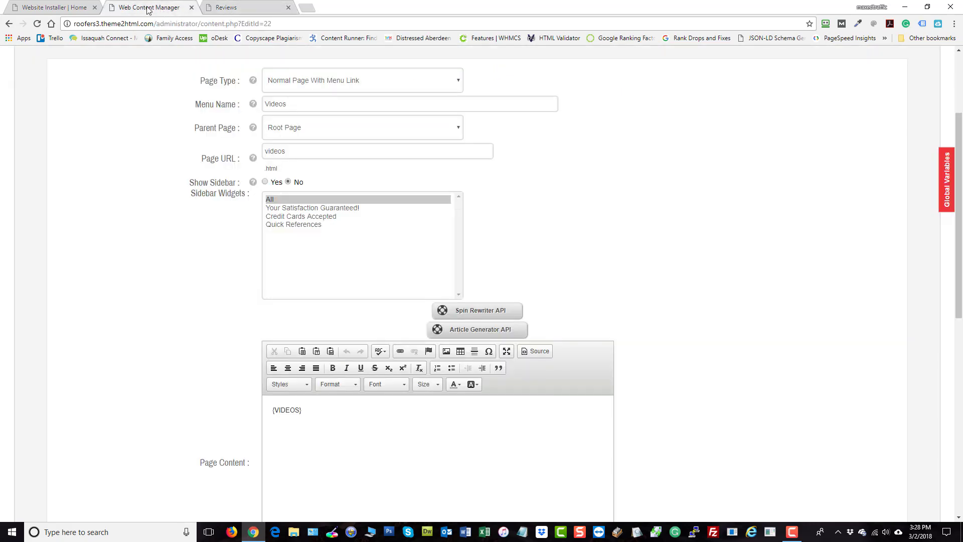
click(60, 6)
click(172, 10)
scroll(203, 214, up, 3)
click(99, 131)
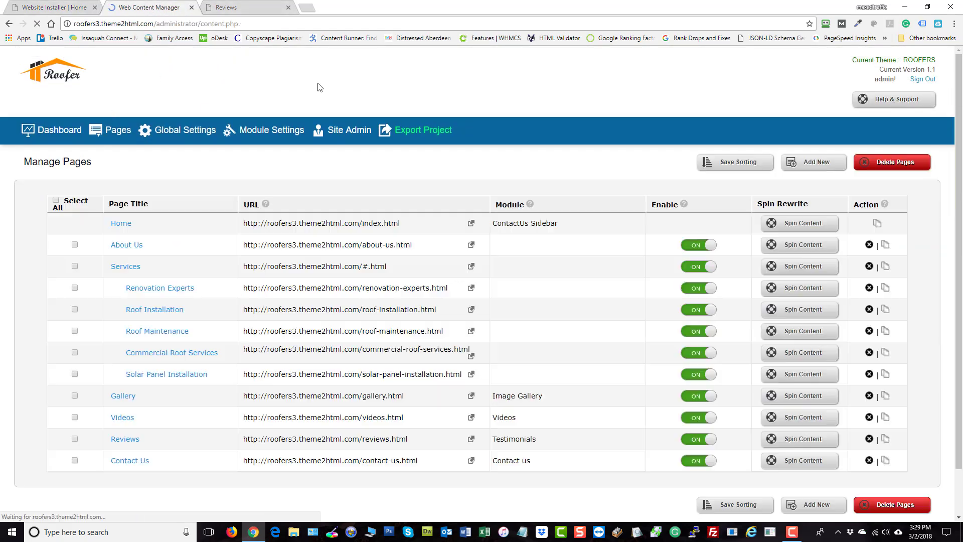
scroll(146, 409, down, 1)
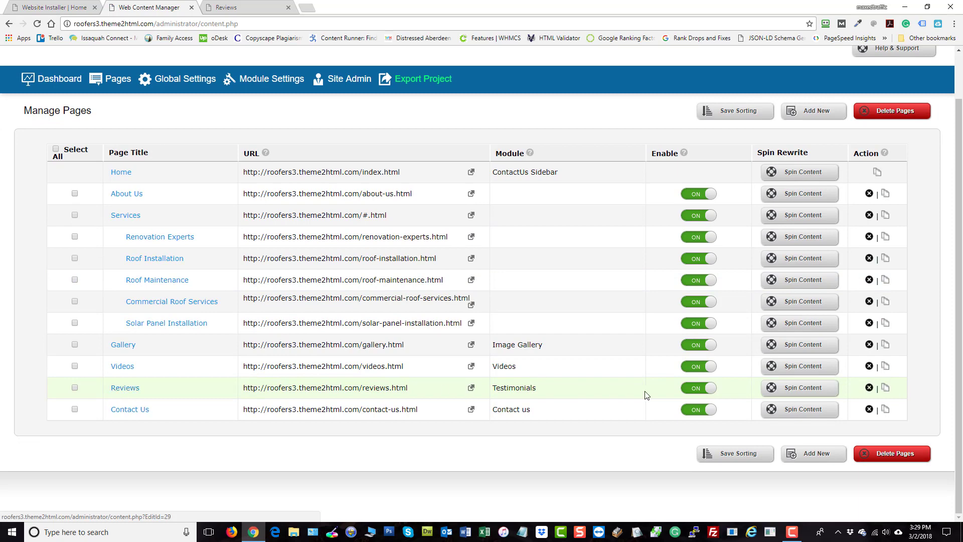
click(694, 389)
click(515, 85)
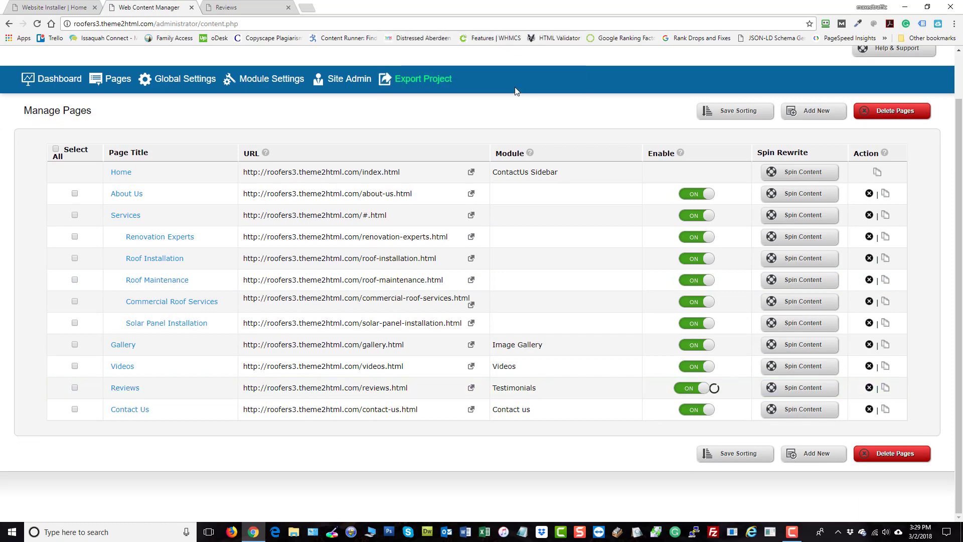
- Reload the live Reviews page to check the site menu
click(250, 9)
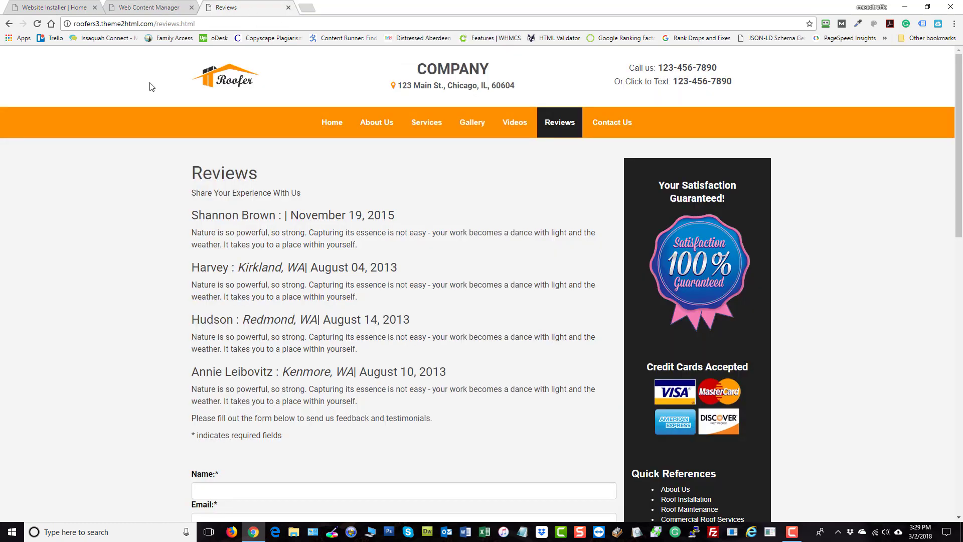
click(36, 24)
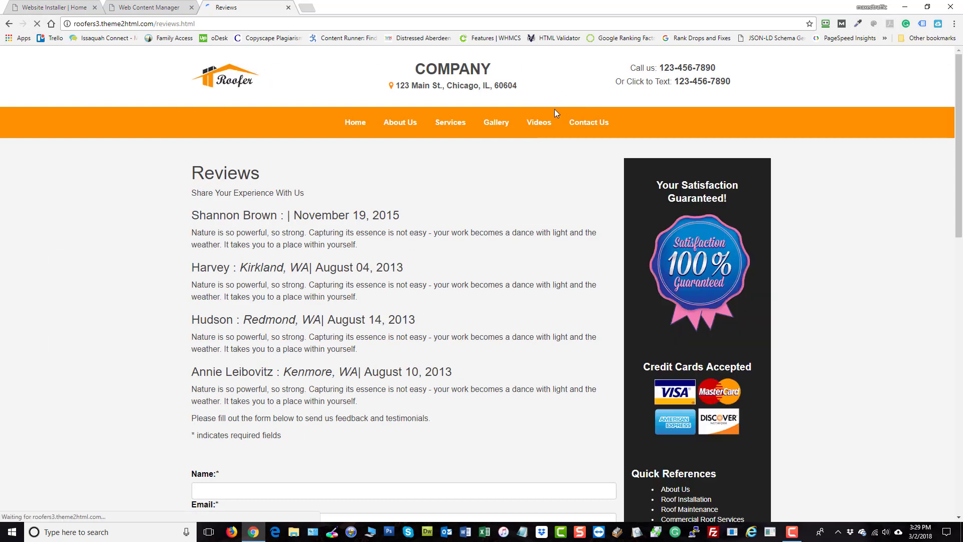
- Open the live site's Home page and scroll through it
click(355, 122)
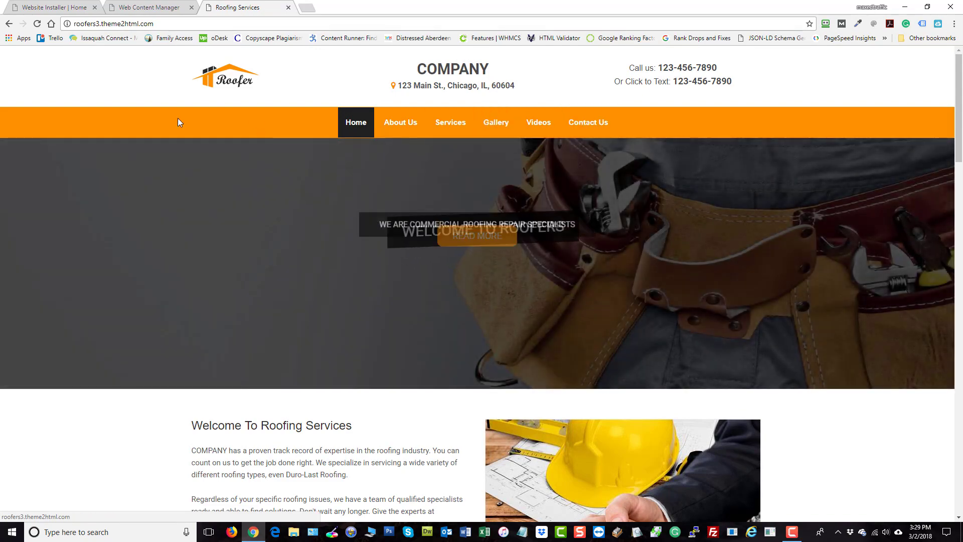
scroll(219, 246, down, 7)
scroll(225, 272, up, 1)
scroll(225, 272, up, 6)
- Switch back to the admin panel and open the Sidebars widget manager from the dashboard
key(ctrl+Page_Up)
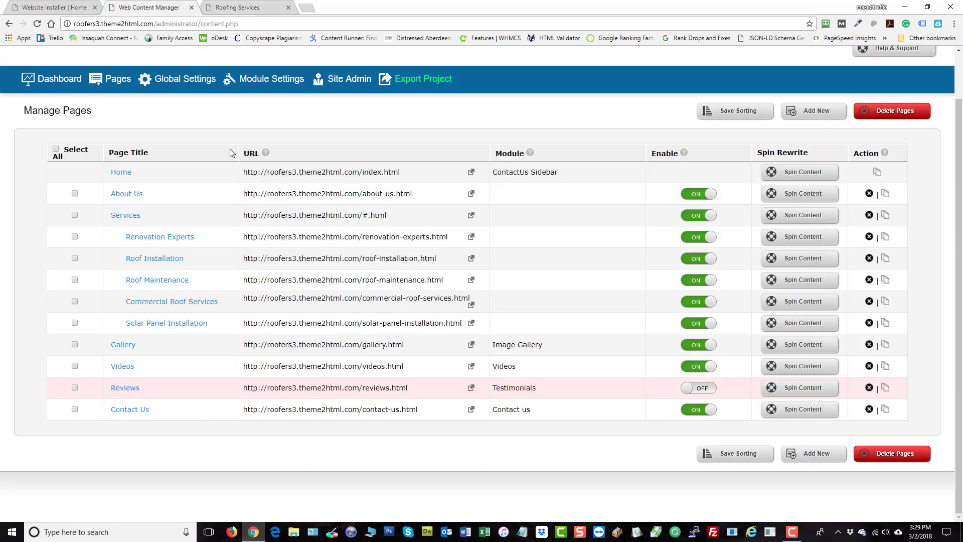
scroll(419, 277, up, 1)
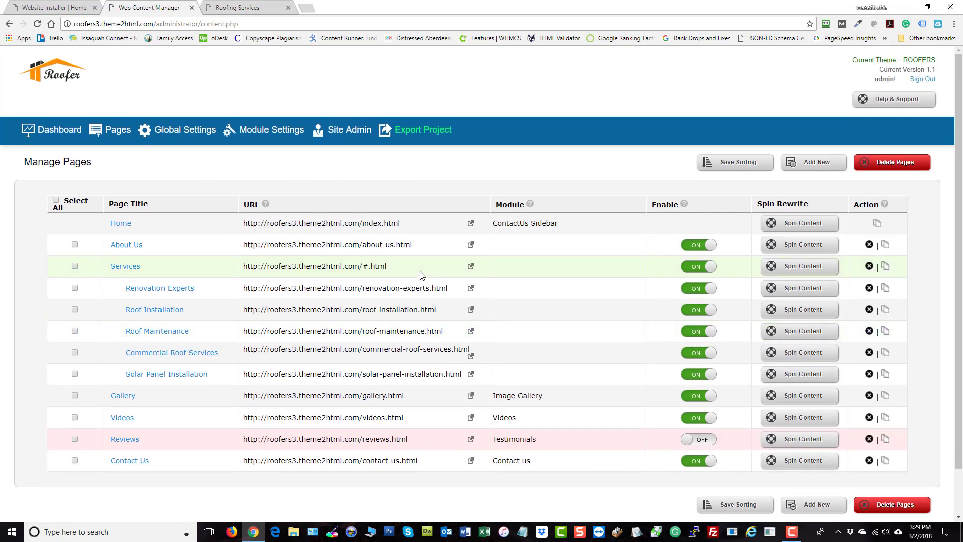
mouse_move(263, 136)
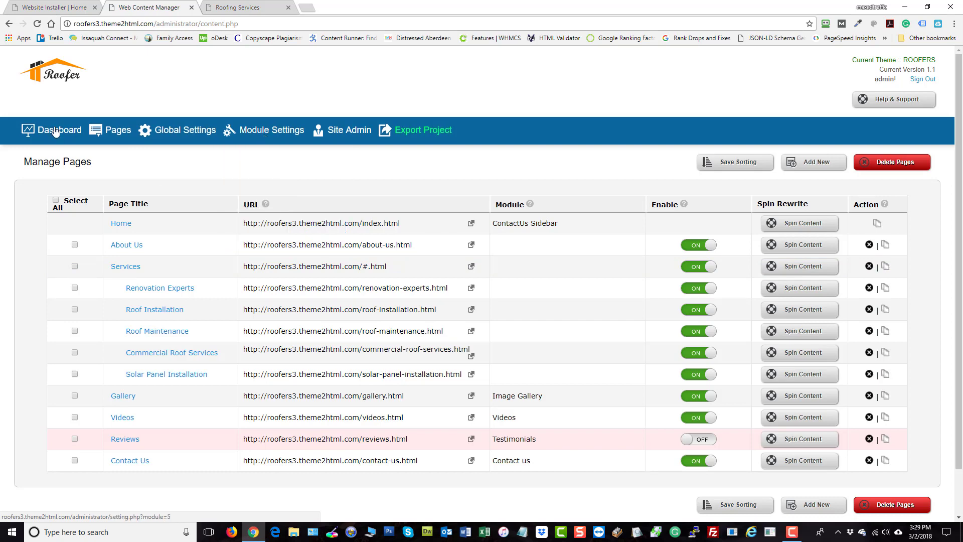
click(34, 134)
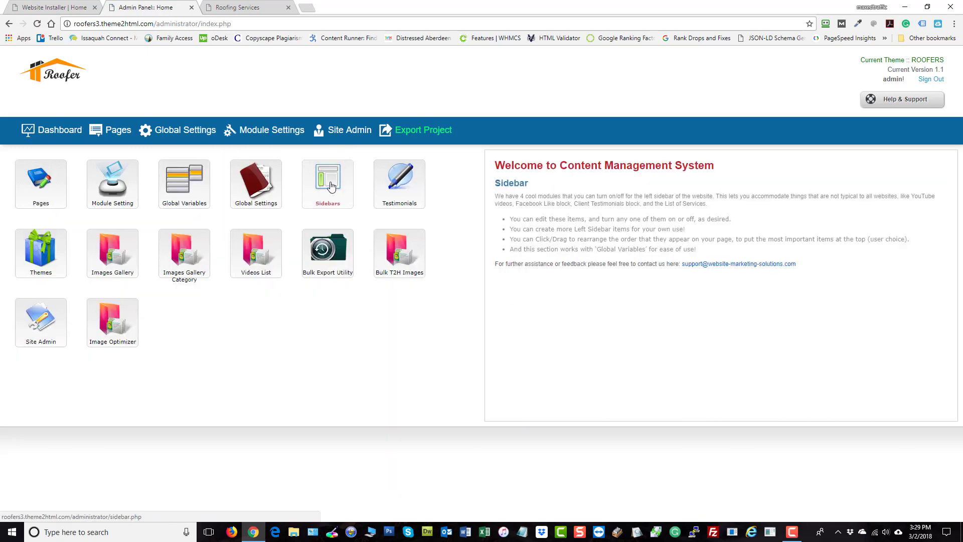
click(330, 187)
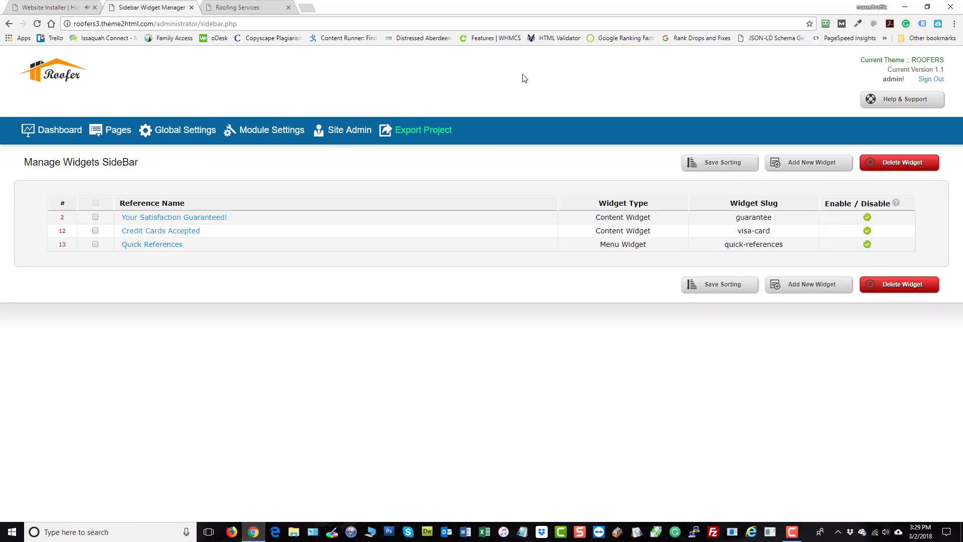